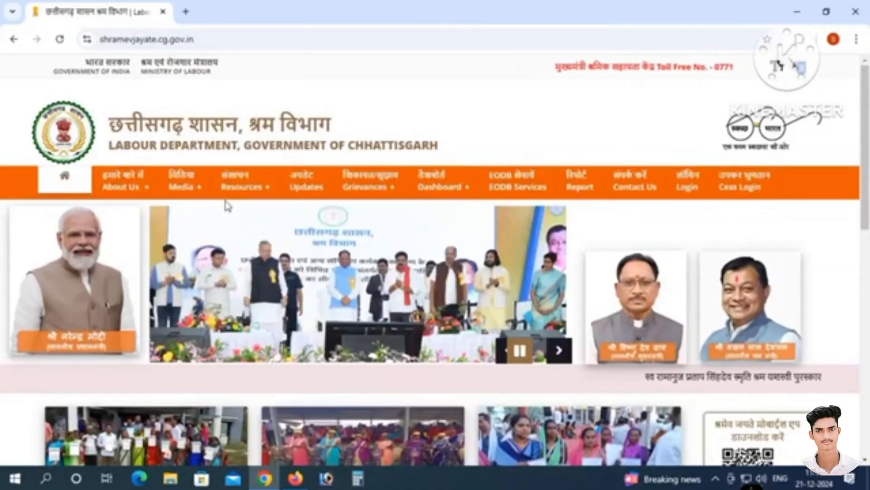
Scroll down the portal home page to the भवन एवं अन्य सन्निर्माण board card
scroll(288, 235, "down", 4)
scroll(388, 320, "down", 1)
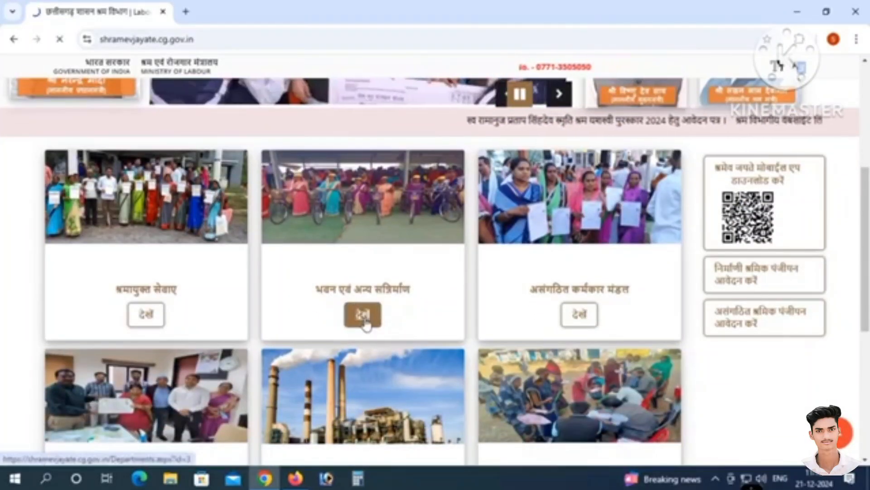
From the construction board page, choose श्रमिक पंजीयन and पंजीयन आवेदन (भवन निर्माण), then proceed
left_click(364, 314)
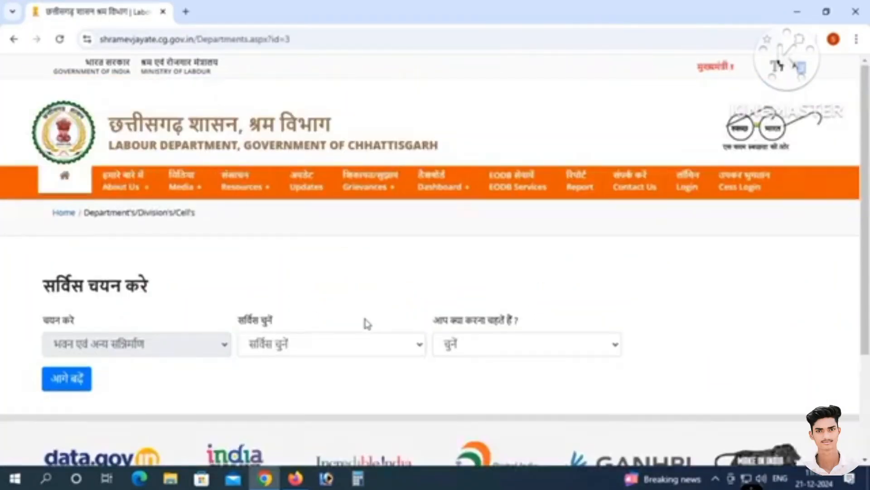
scroll(367, 323, "down", 1)
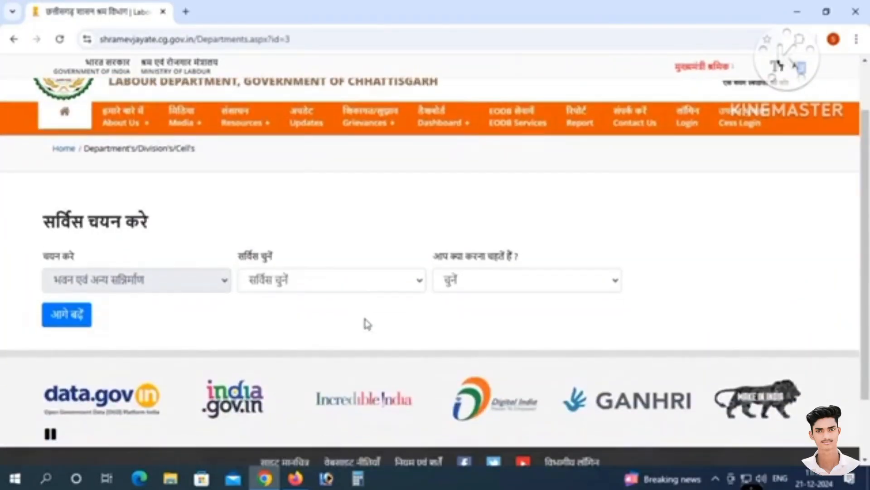
left_click(319, 290)
left_click(313, 317)
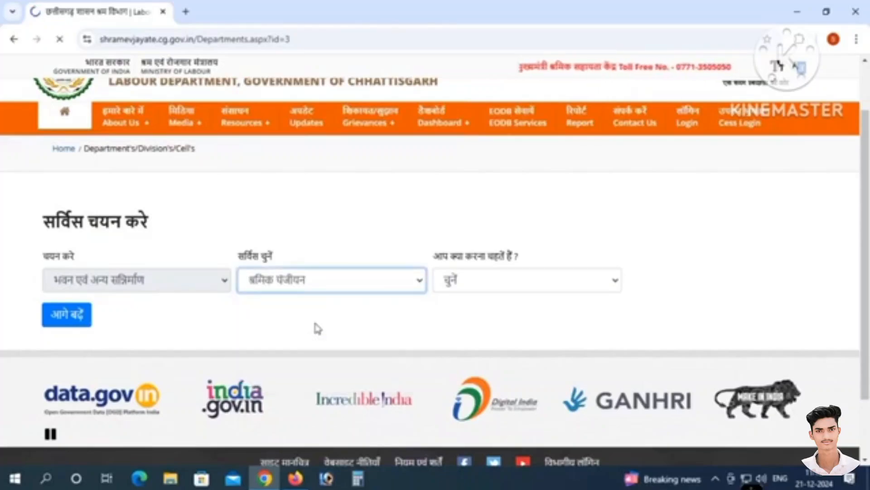
scroll(487, 240, "down", 2)
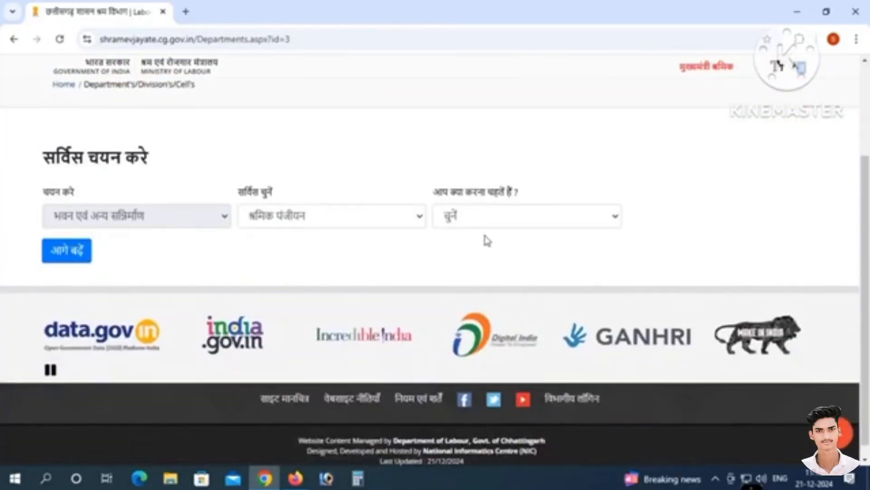
left_click(480, 217)
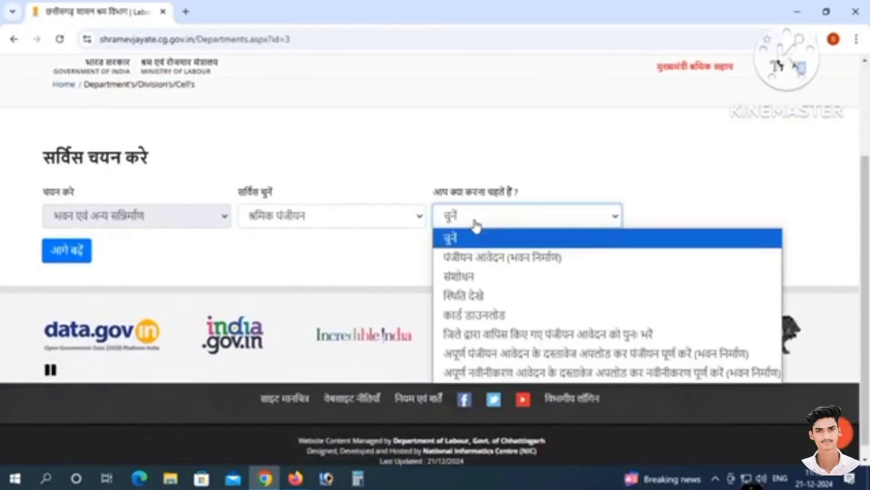
left_click(507, 258)
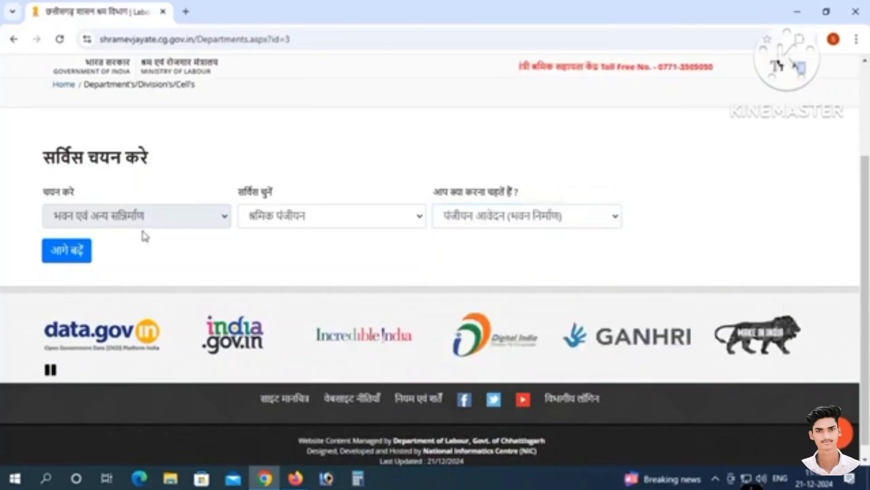
left_click(75, 254)
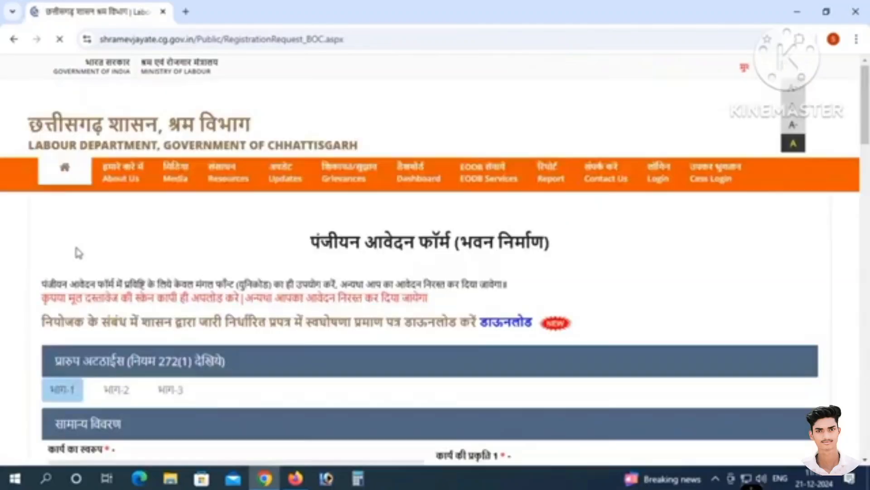
In सामान्य विवरण, choose मजदूर (रेजा, कुली) for कार्य की प्रकृति 1
scroll(273, 269, "down", 2)
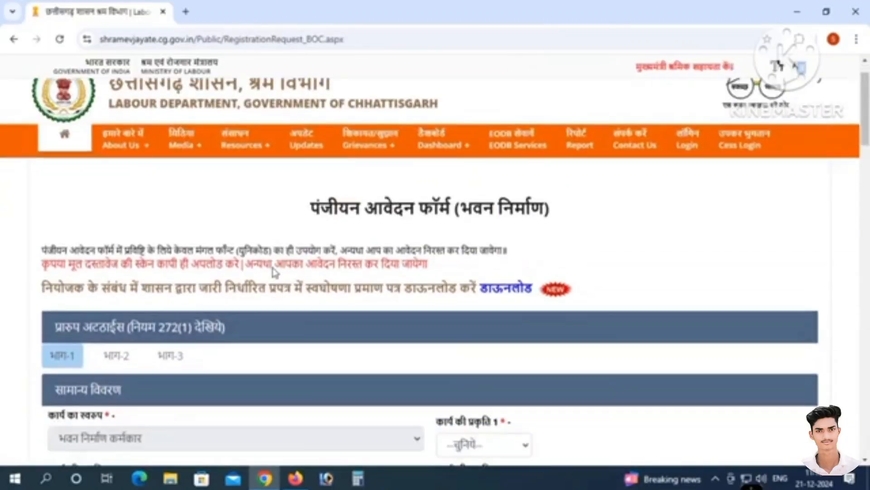
scroll(272, 269, "down", 3)
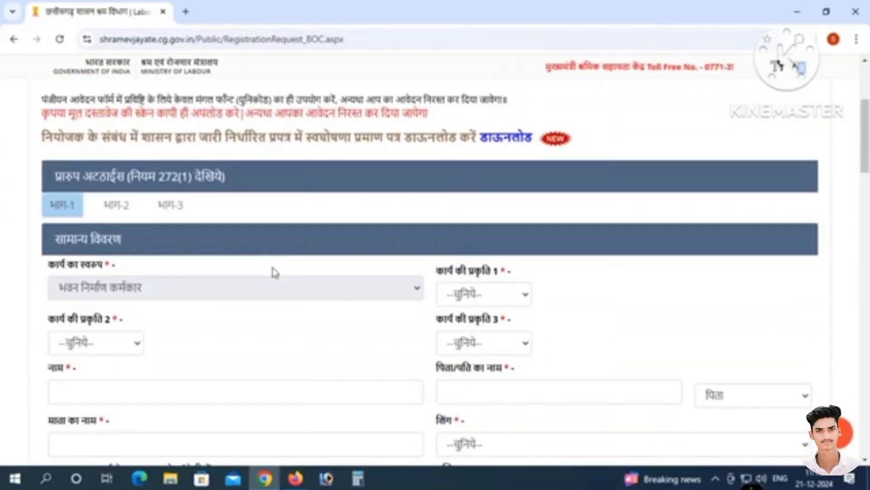
scroll(317, 265, "down", 2)
left_click(507, 235)
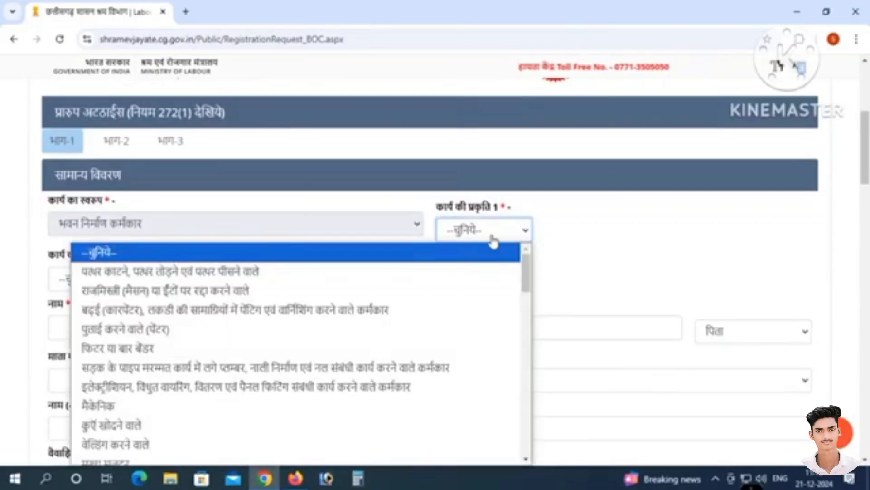
left_click(685, 205)
scroll(685, 205, "down", 2)
left_click(490, 168)
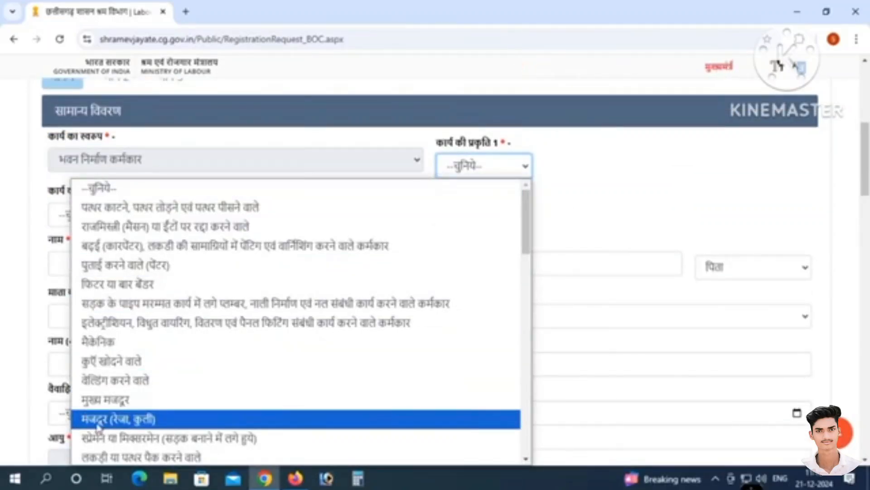
left_click(130, 421)
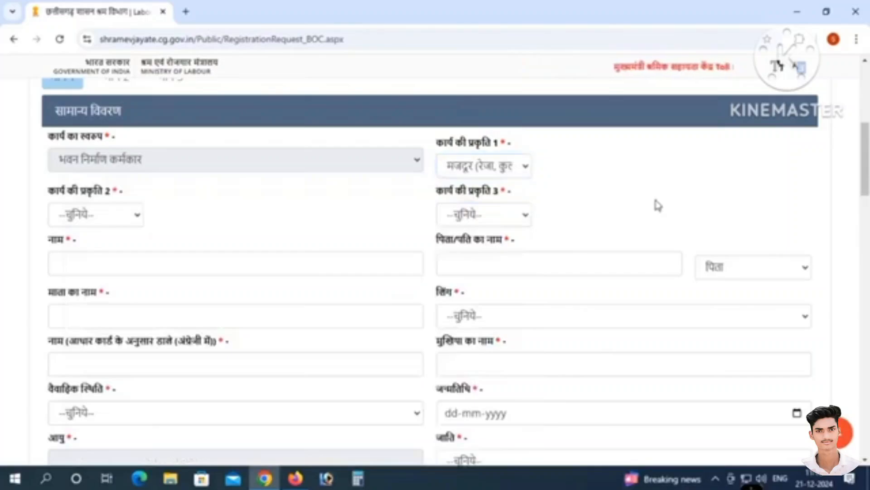
scroll(170, 209, "down", 1)
Switch keyboard input to Hindi phonetic typing for the नाम field
left_click(123, 201)
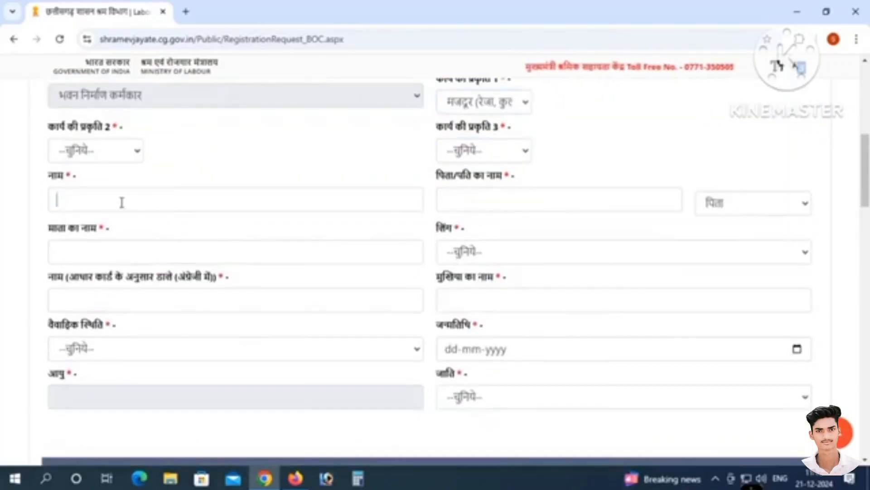
left_click(780, 478)
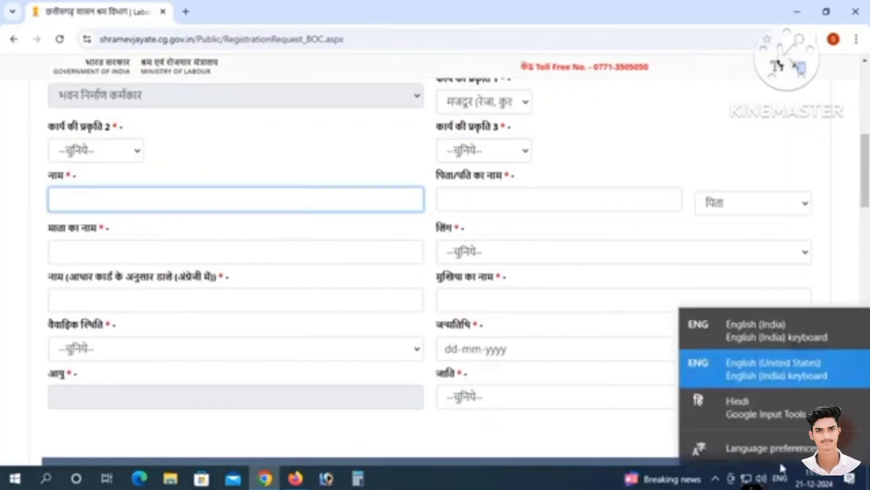
left_click(748, 411)
left_click(102, 196)
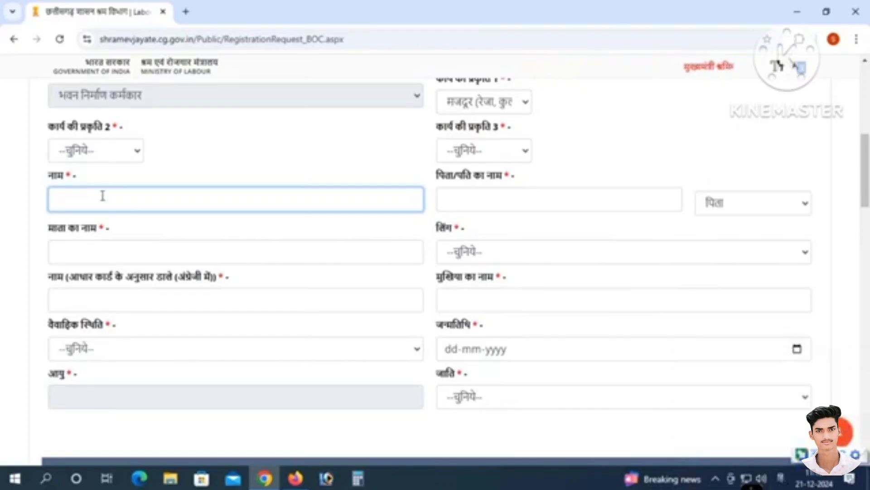
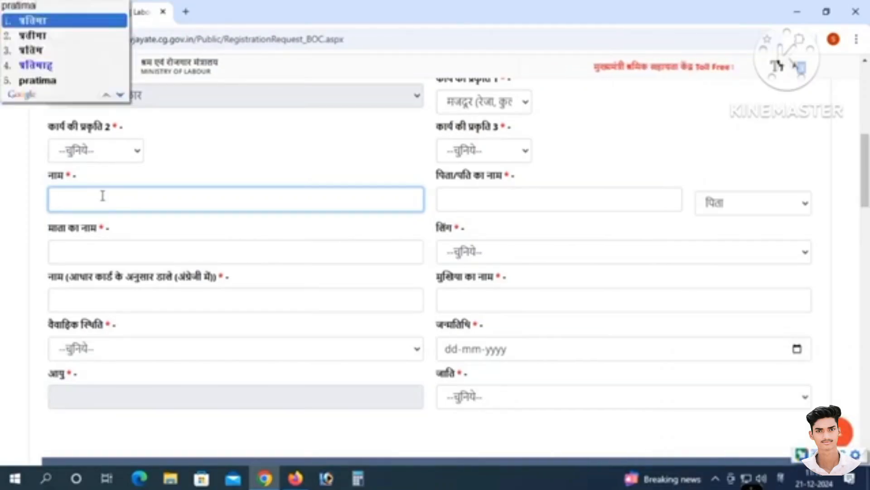
Type the worker's first name and surname in Hindi script into नाम
key("space")
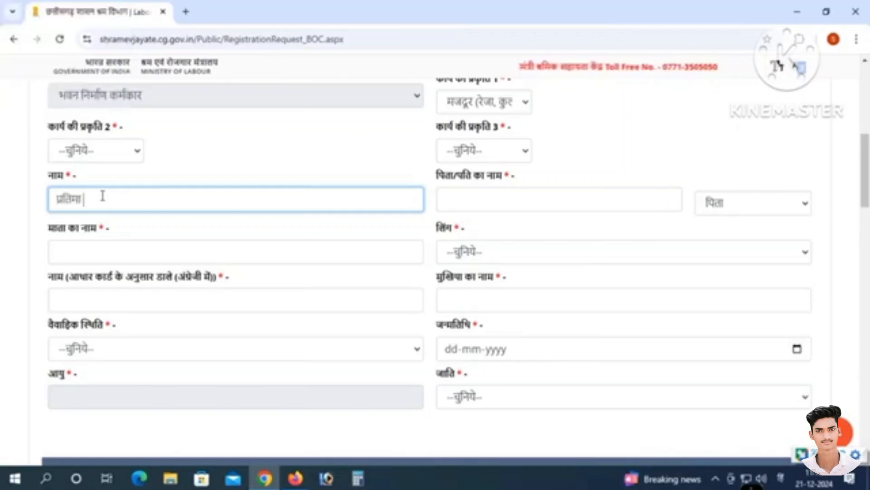
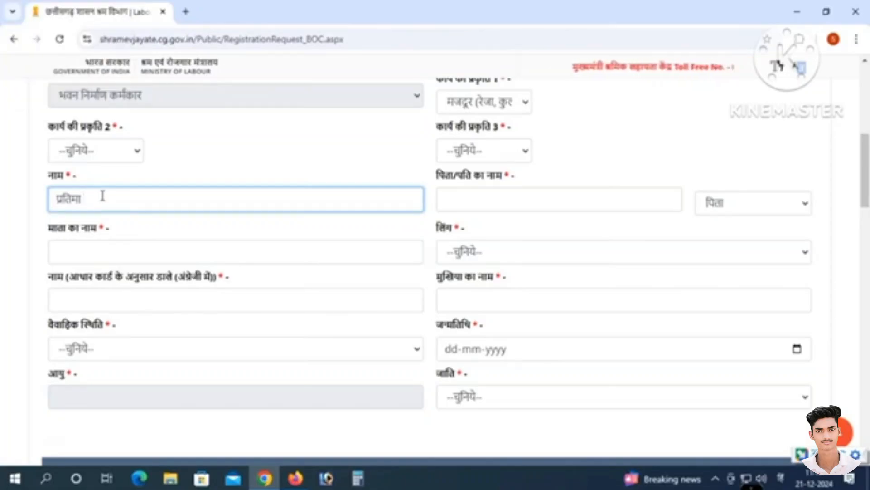
type("ac")
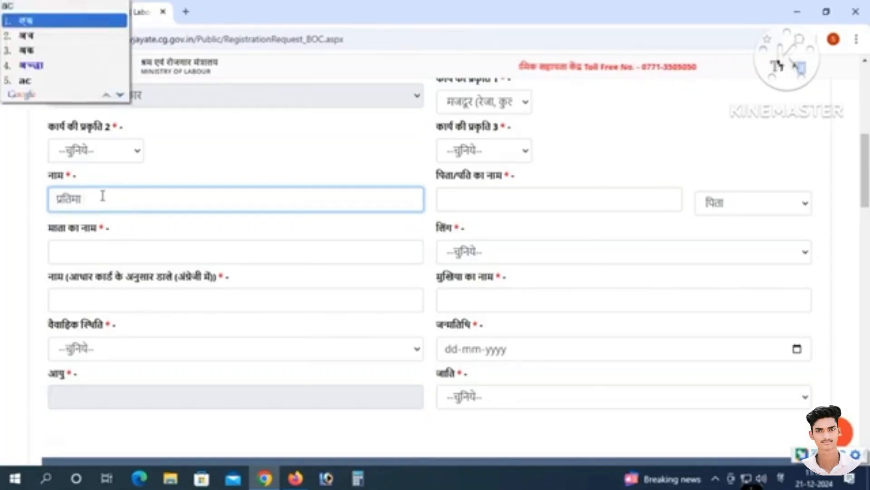
type("hre")
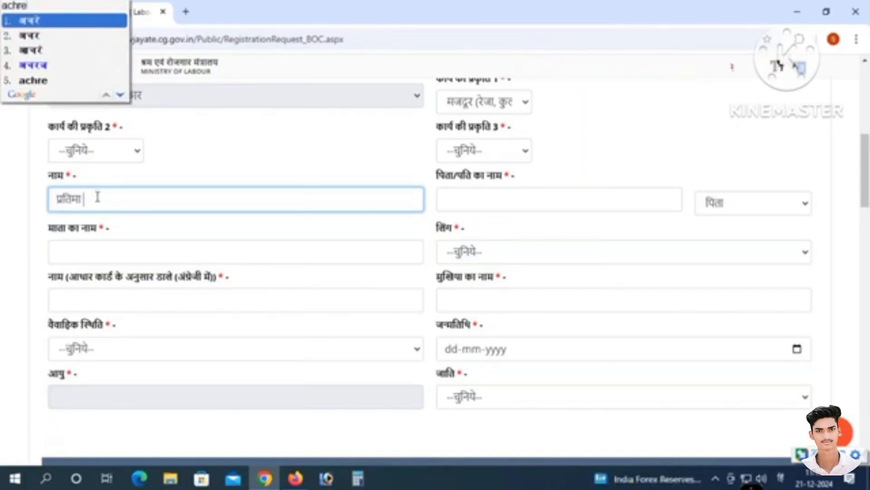
left_click(43, 50)
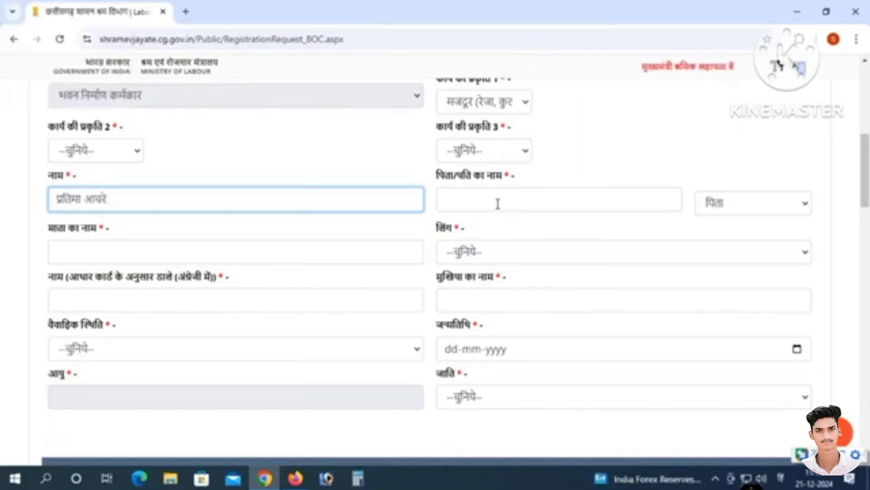
Enter the husband's full three-part name in Hindi in पिता/पति का नाम
left_click(497, 203)
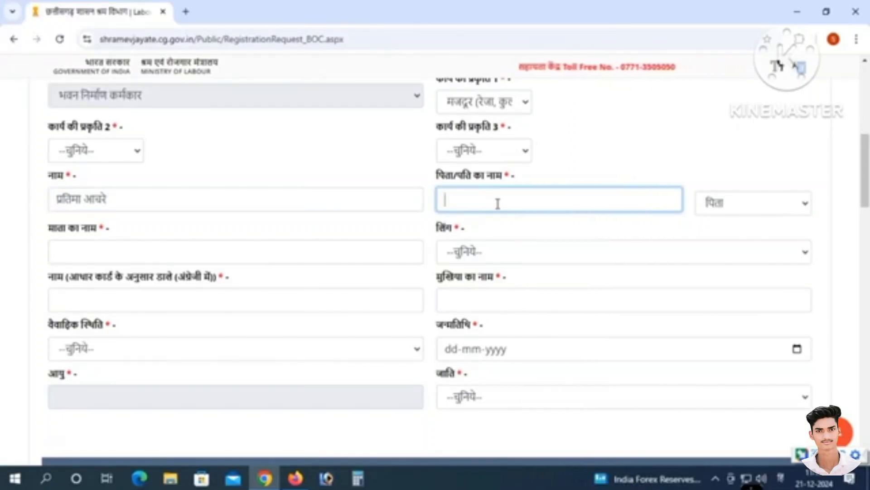
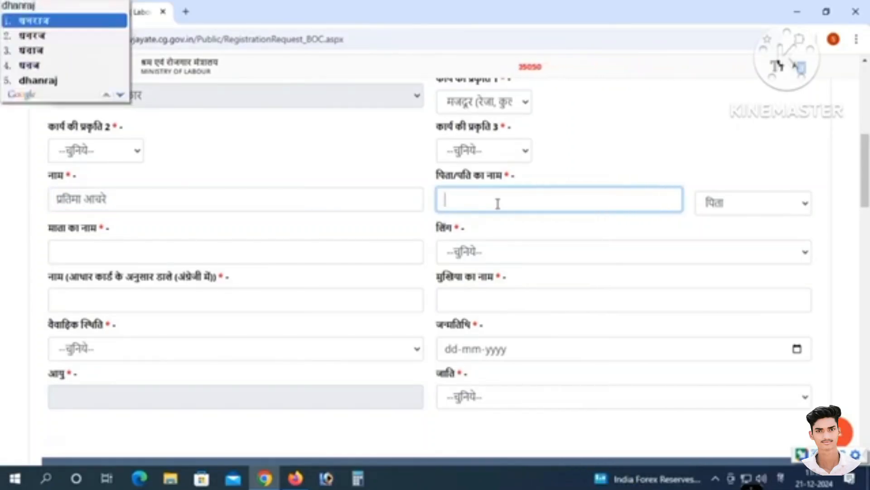
key("space")
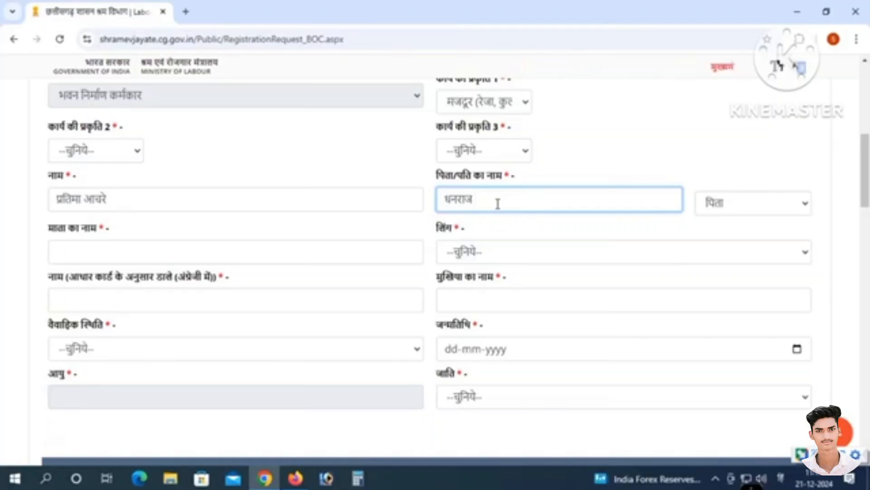
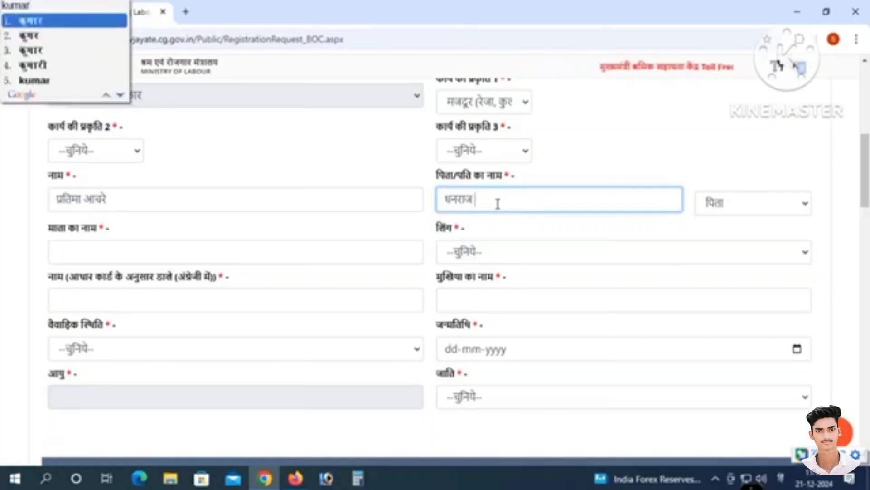
key("space")
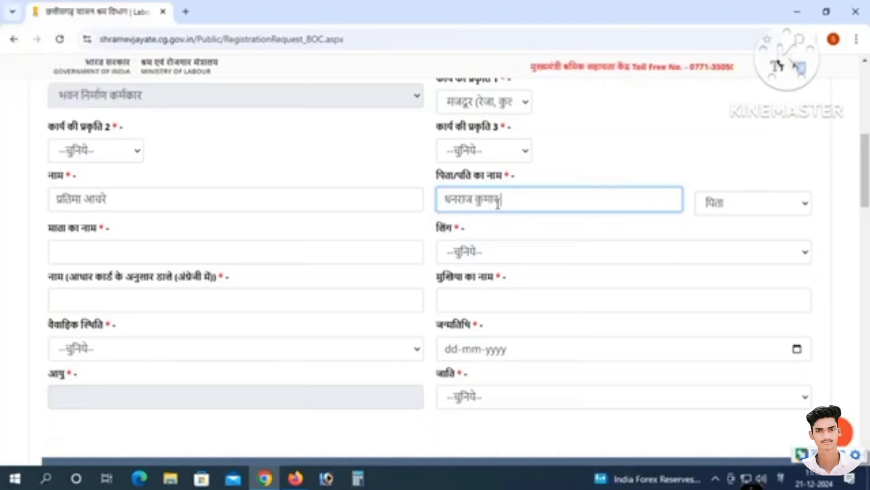
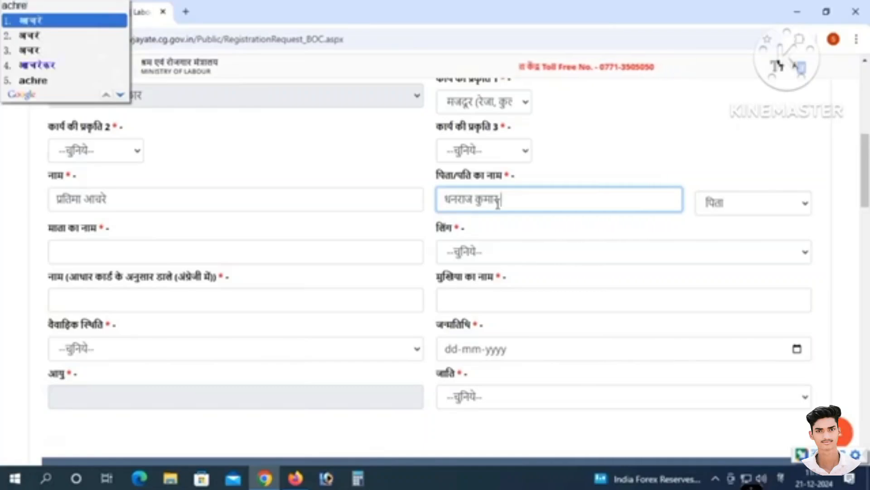
key("space")
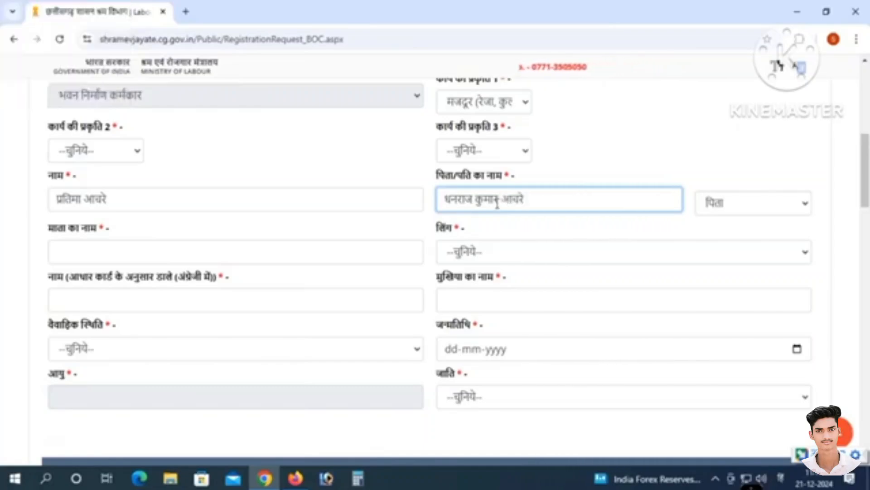
Change the name's relation from पिता to पति
left_click(757, 207)
left_click(748, 249)
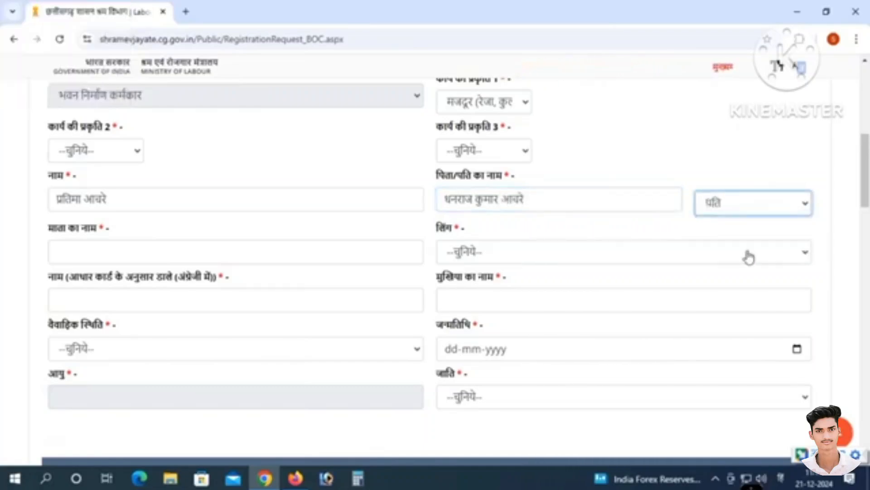
left_click(85, 257)
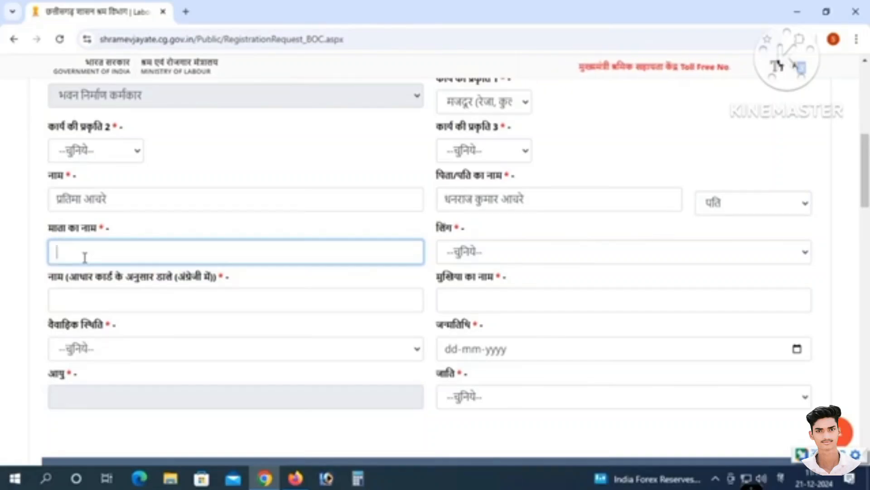
Enter the mother's name in Hindi and set लिंग to महिला
type("belasiya")
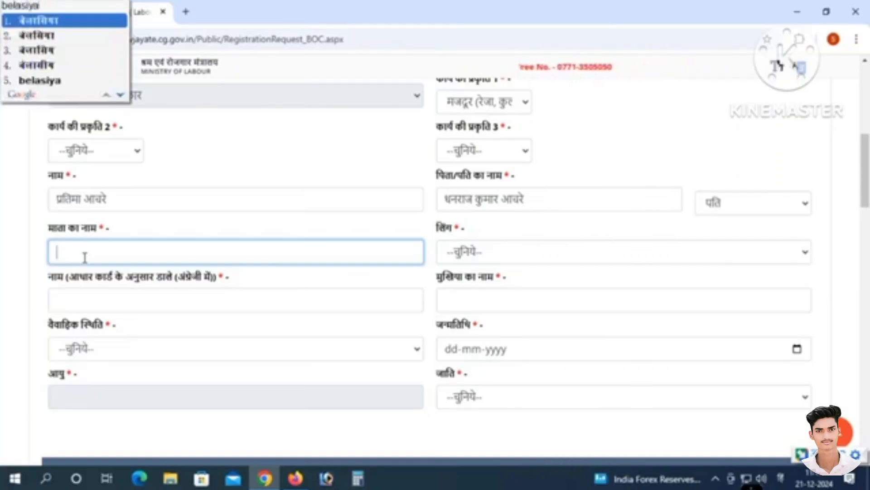
key("space")
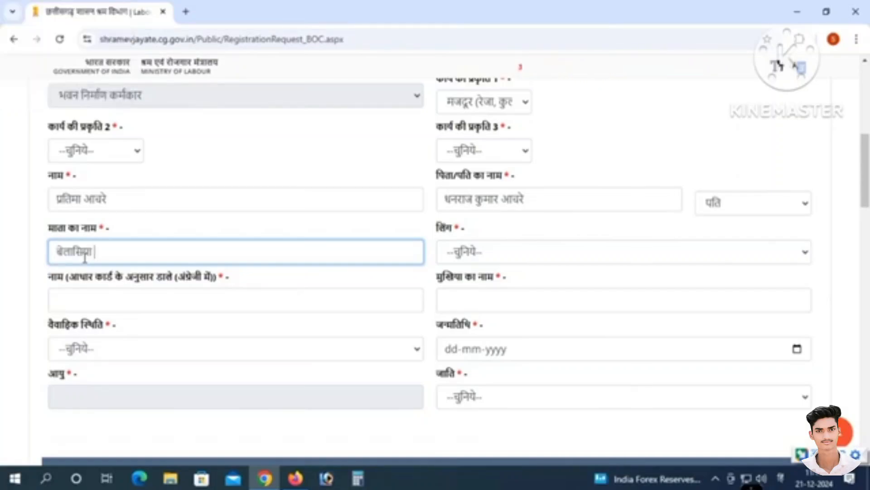
left_click(485, 252)
left_click(488, 293)
scroll(335, 268, "down", 2)
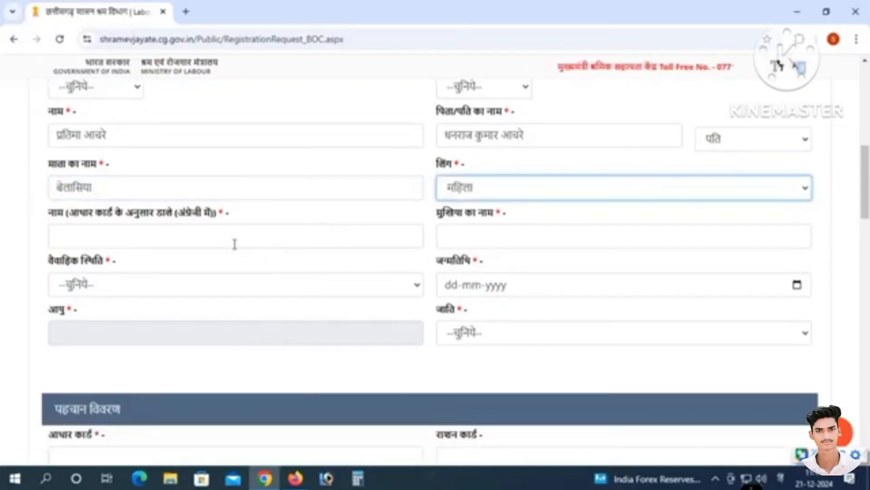
Start the English Aadhaar name with the worker's first name and surname
left_click(161, 235)
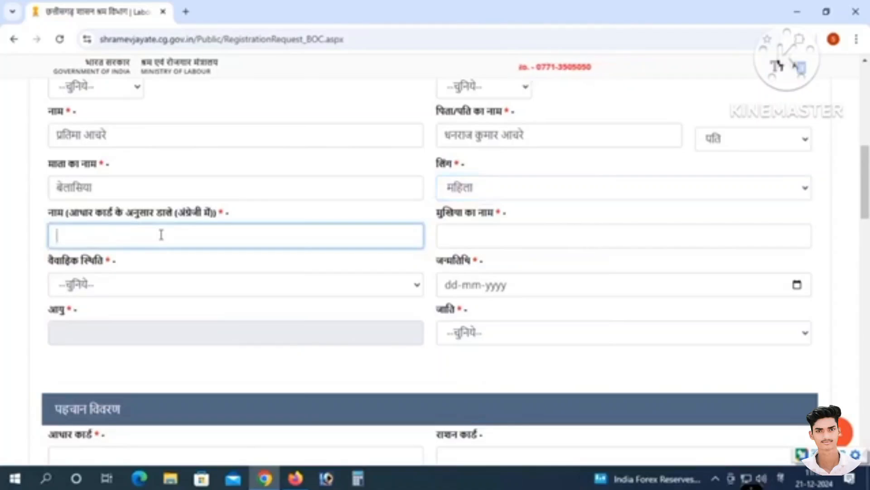
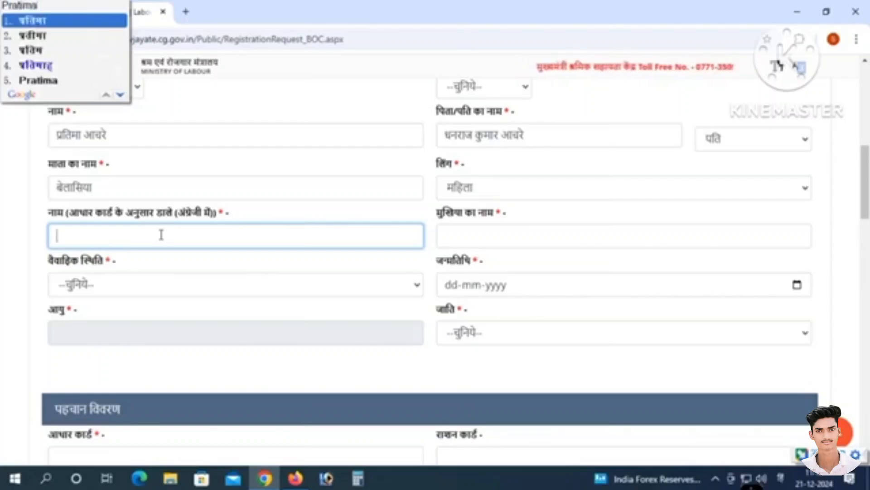
left_click(43, 83)
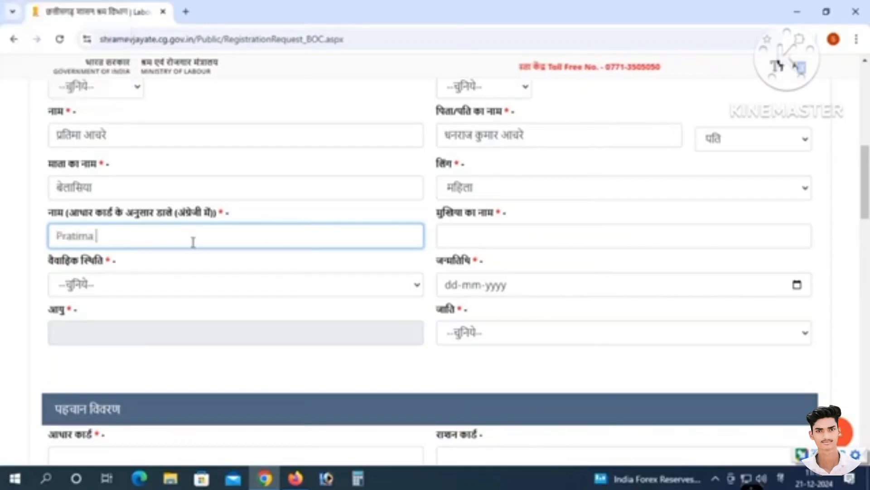
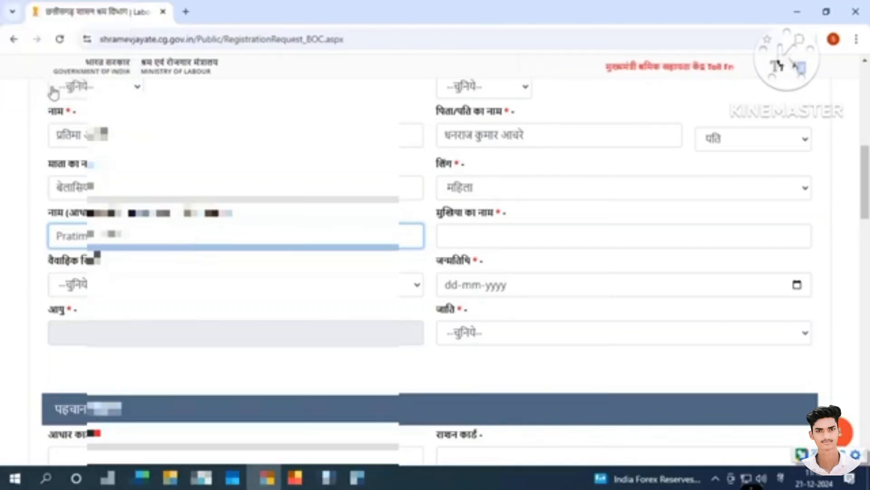
Keep the surname in English, then paste the husband's name into मुखिया का नाम
left_click(40, 82)
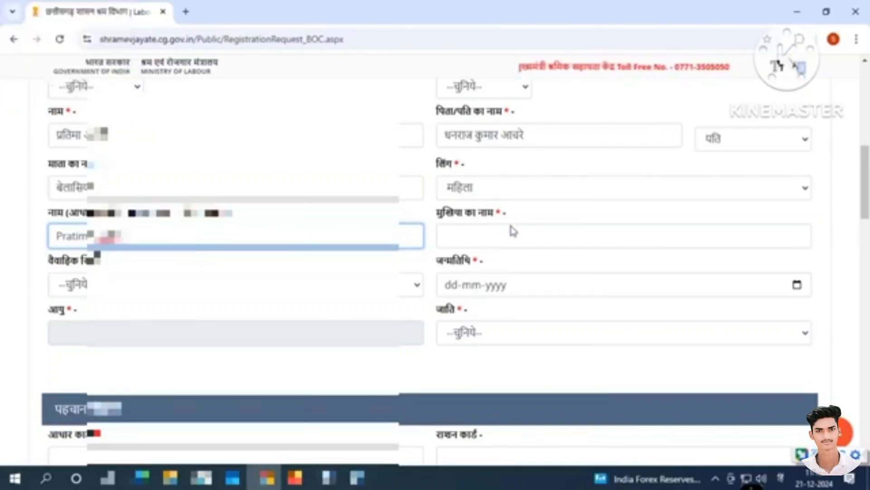
left_click_drag(550, 132, 382, 131)
key("ctrl+c")
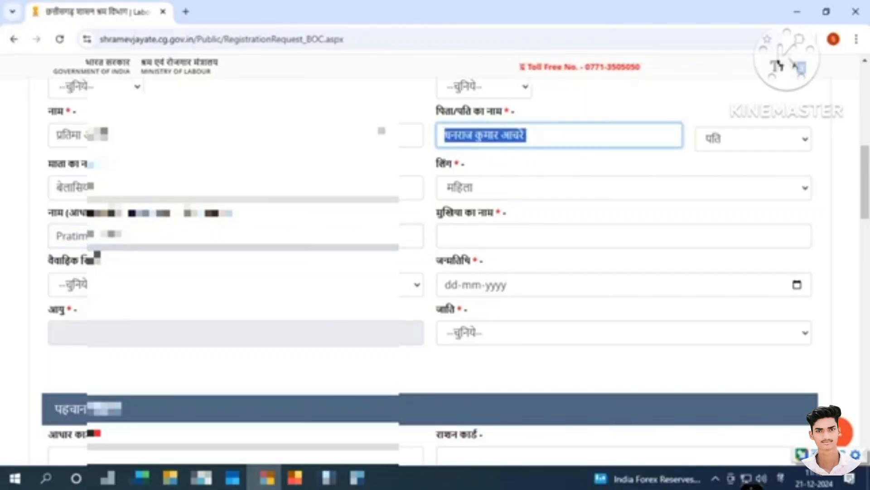
left_click(465, 227)
key("ctrl+v")
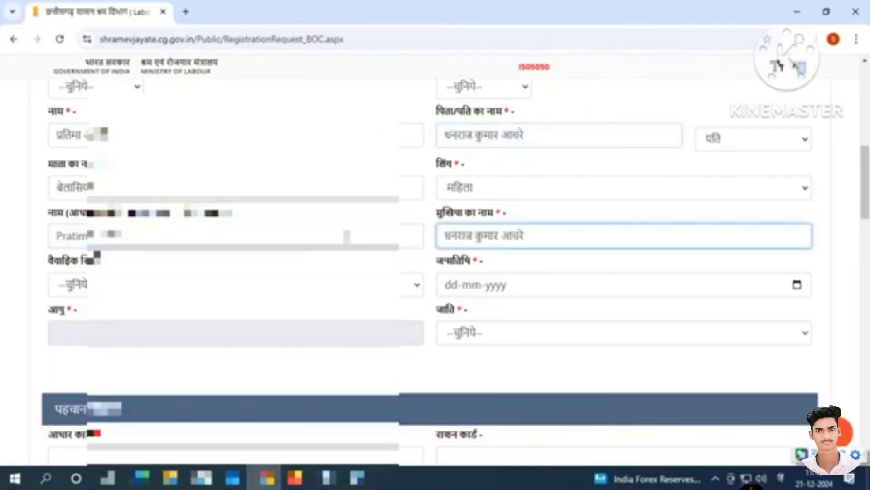
scroll(347, 237, "down", 2)
left_click(109, 220)
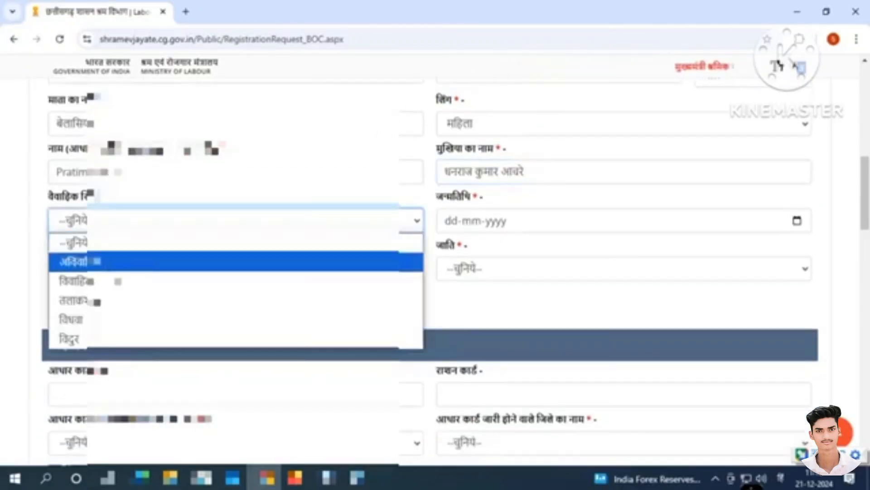
left_click(117, 280)
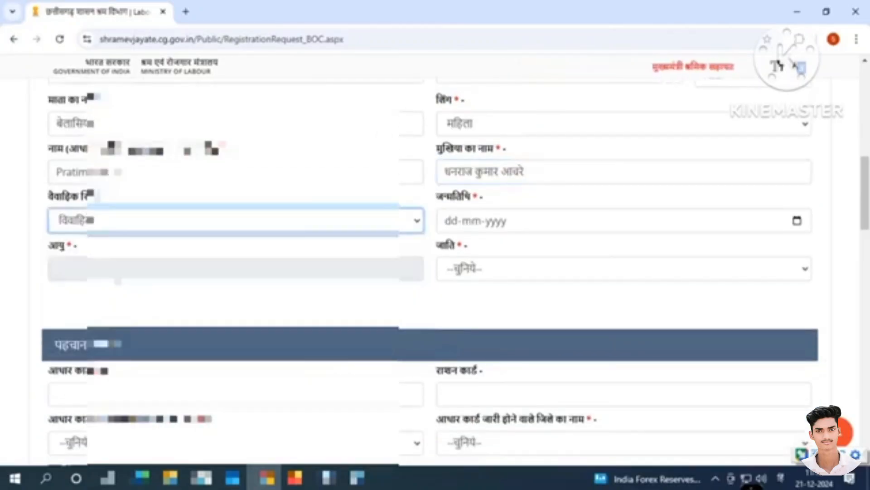
left_click(797, 221)
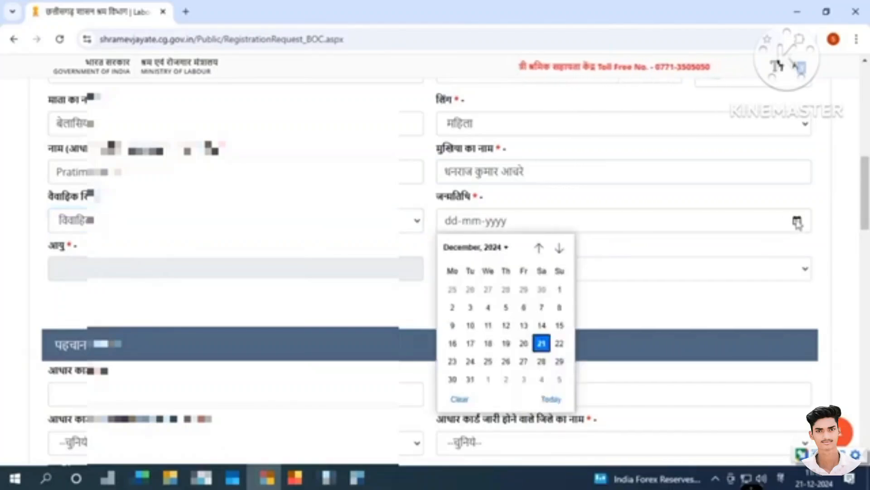
left_click(494, 248)
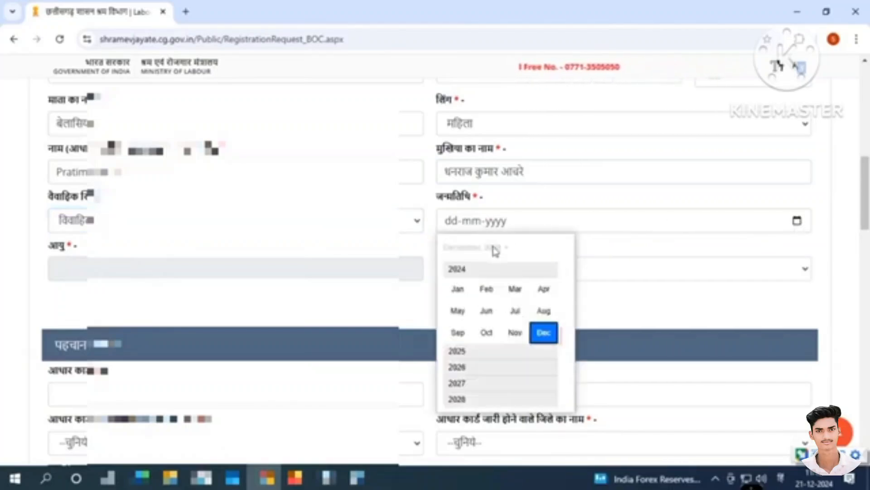
scroll(471, 385, "up", 3)
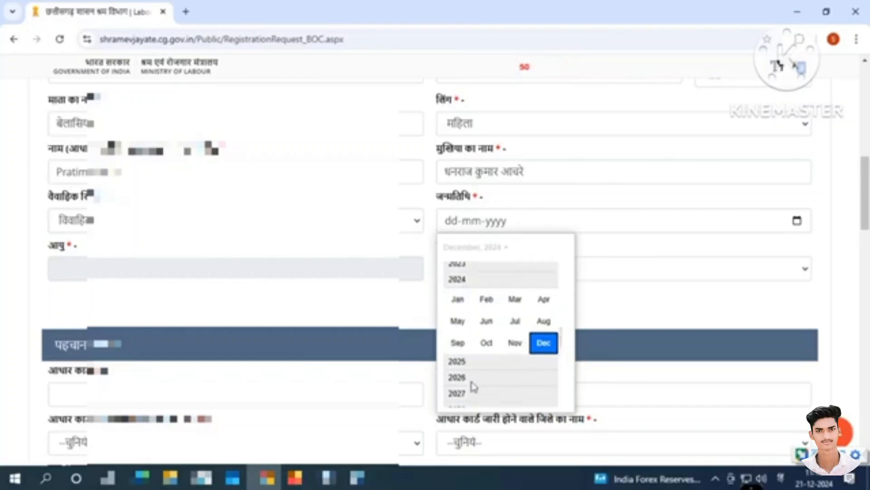
scroll(473, 384, "up", 5)
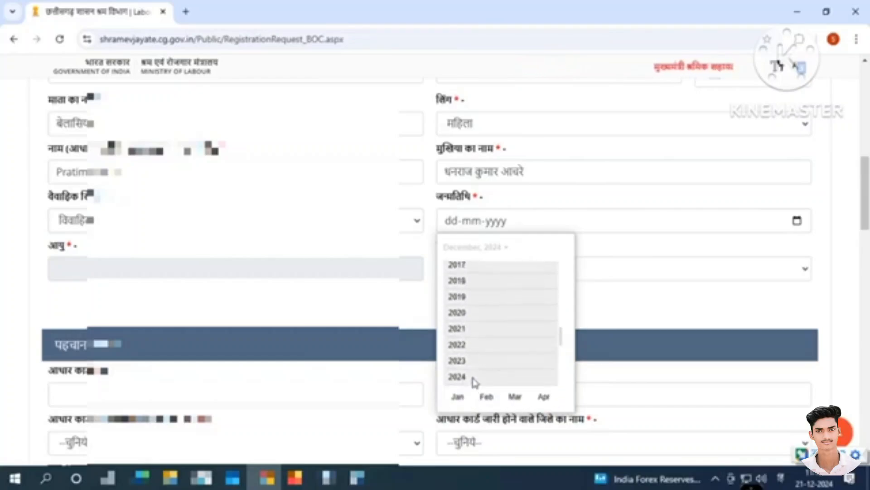
scroll(476, 376, "up", 5)
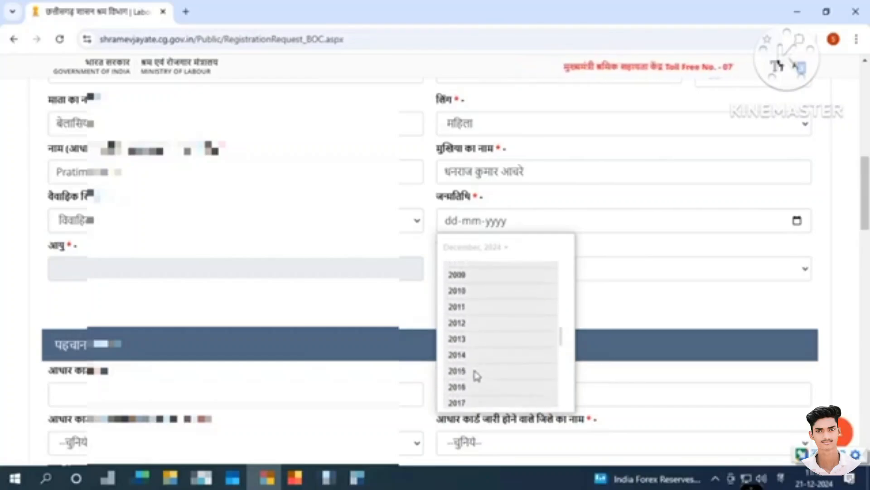
scroll(476, 374, "up", 4)
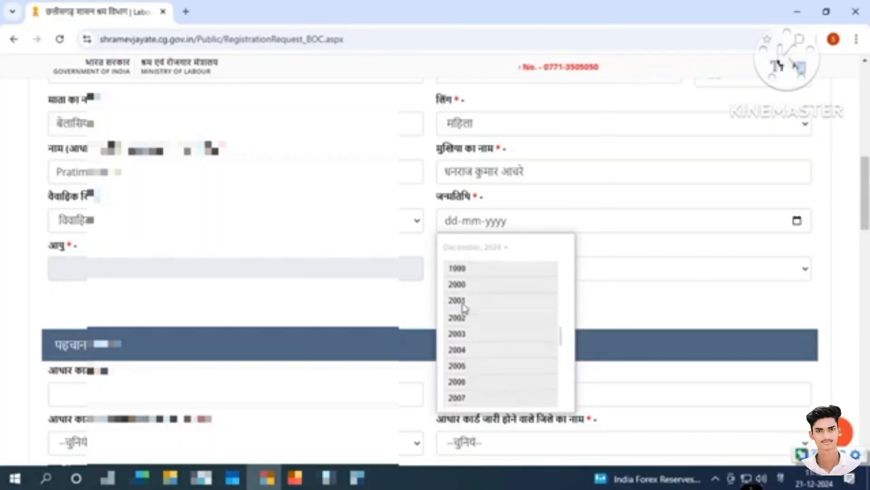
left_click(458, 306)
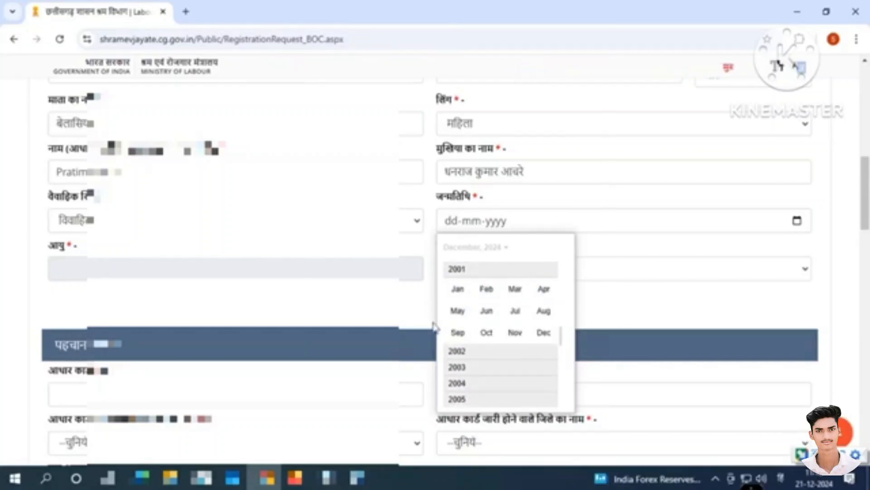
left_click(458, 310)
left_click(458, 313)
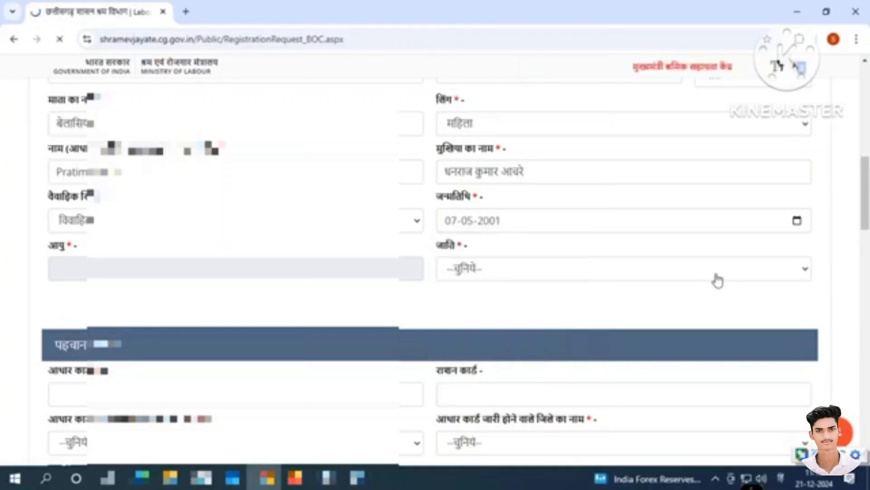
Set जाति to अन्य पिछड़ा वर्ग
scroll(609, 269, "down", 6)
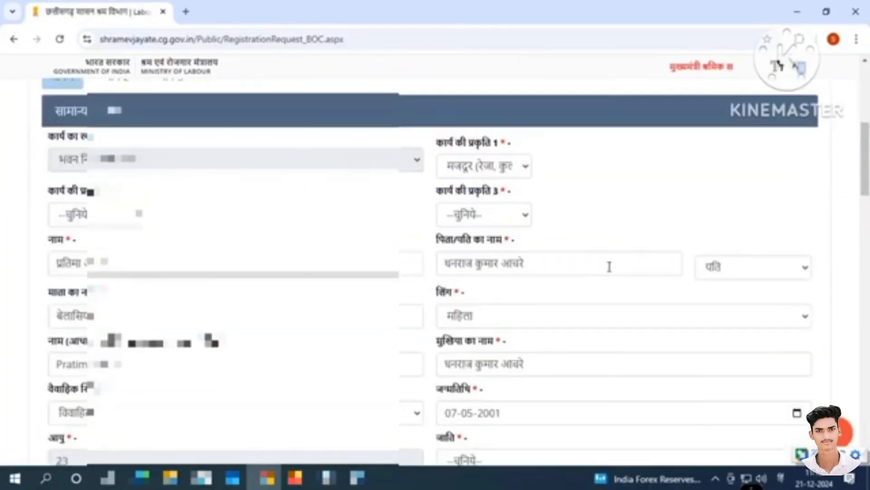
scroll(610, 266, "down", 3)
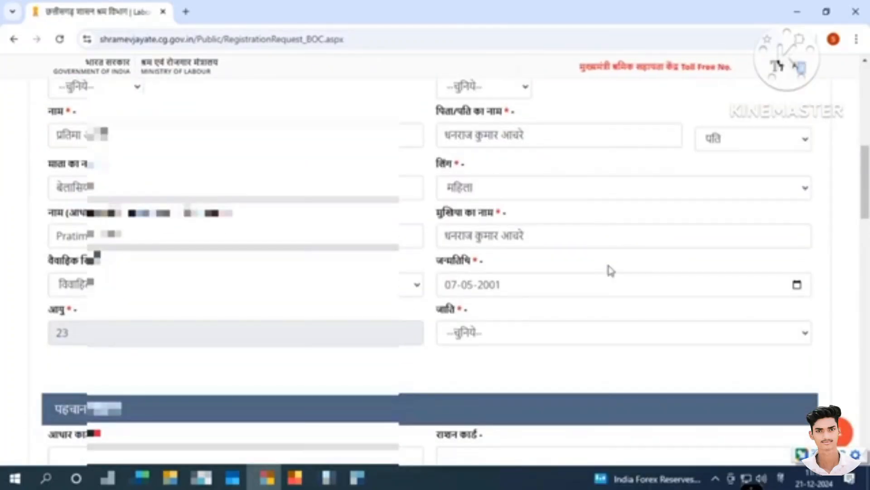
scroll(610, 270, "down", 3)
left_click(521, 200)
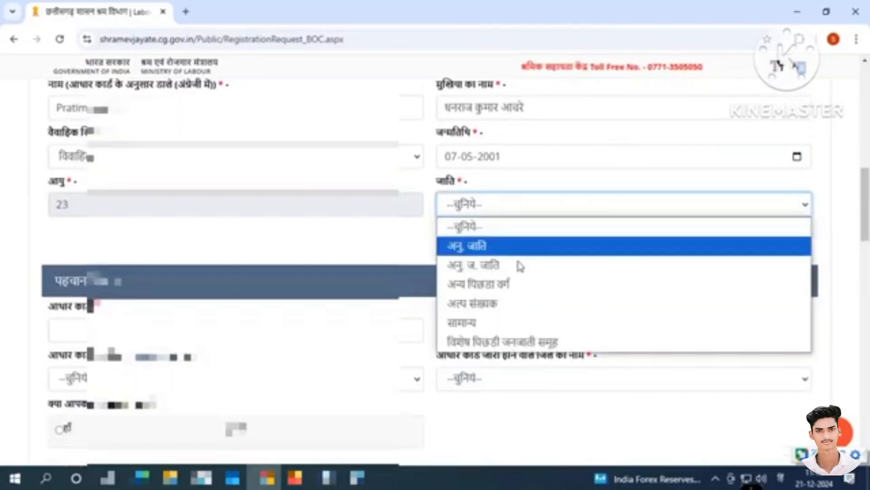
left_click(520, 282)
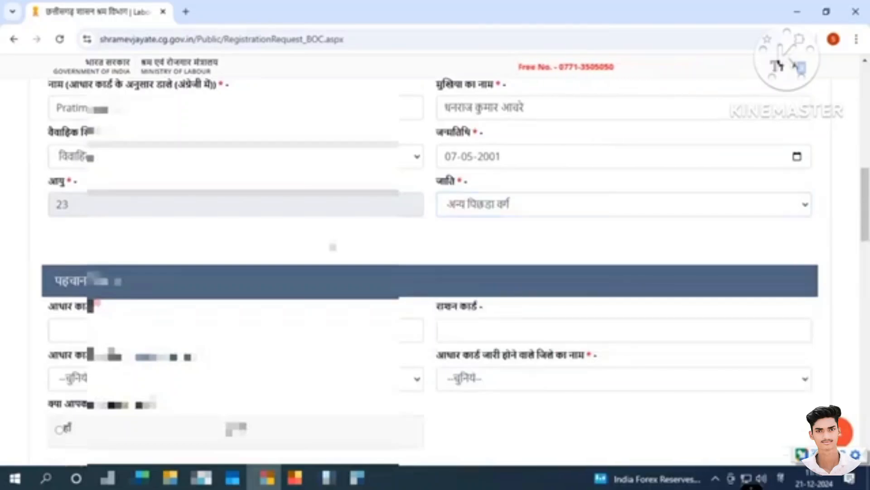
scroll(334, 247, "down", 3)
Switch typing back to English and enter the Aadhaar number
left_click(780, 479)
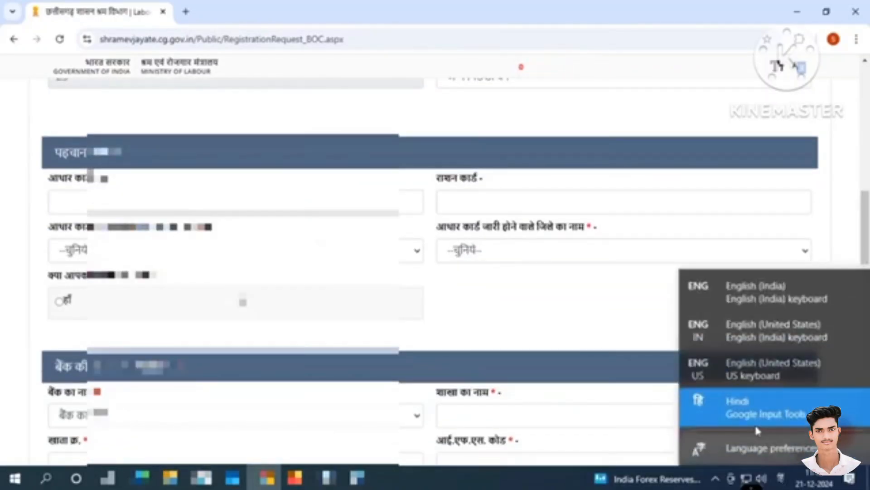
left_click(748, 290)
left_click(132, 200)
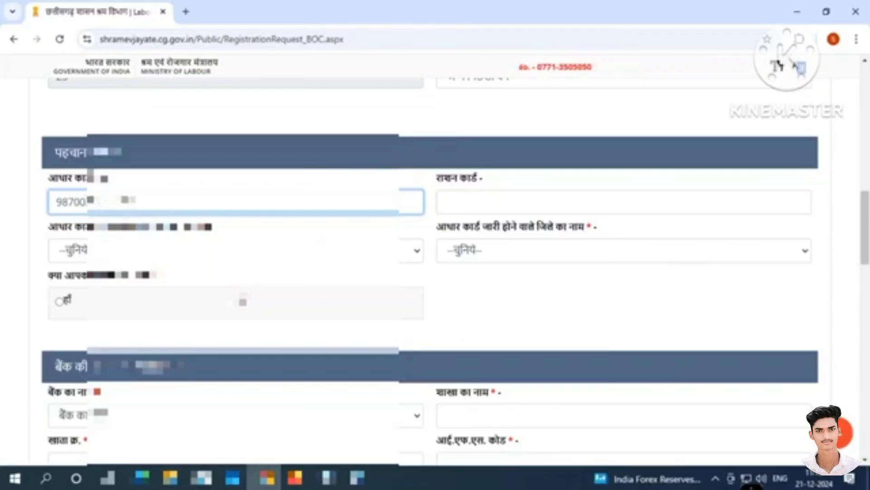
Choose Chhattisgarh as the Aadhaar-issuing state
left_click(128, 254)
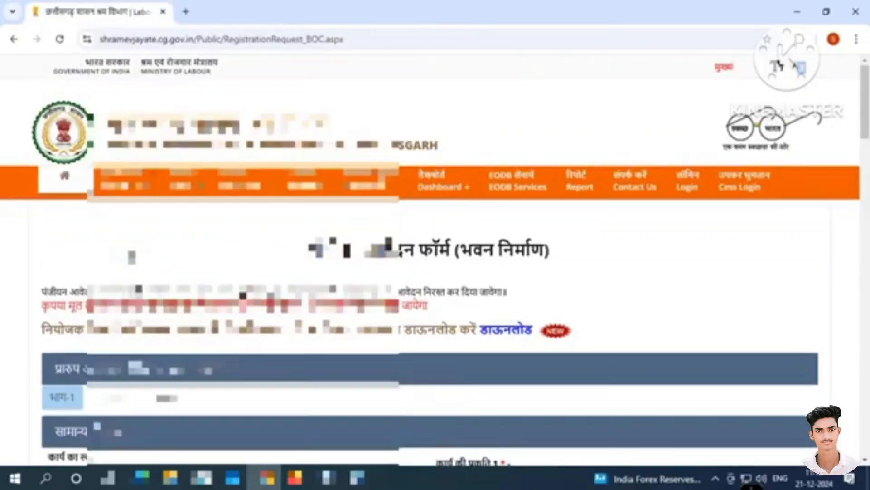
scroll(435, 272, "down", 10)
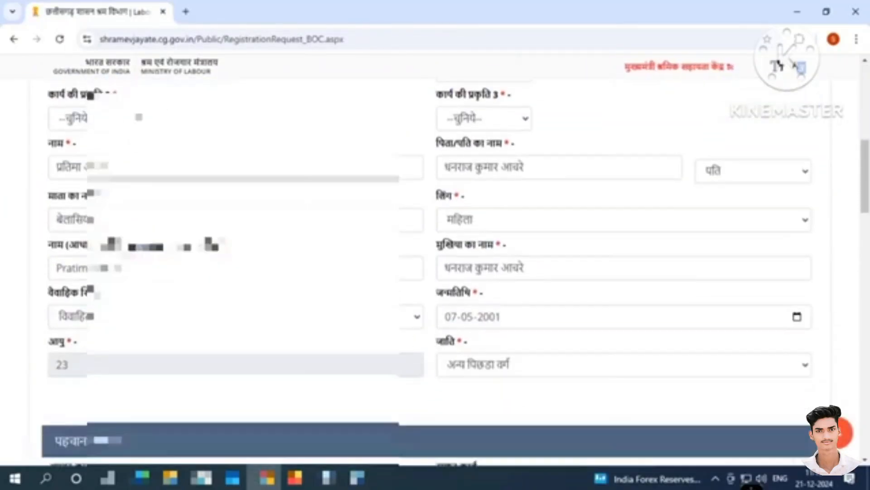
scroll(132, 254, "down", 4)
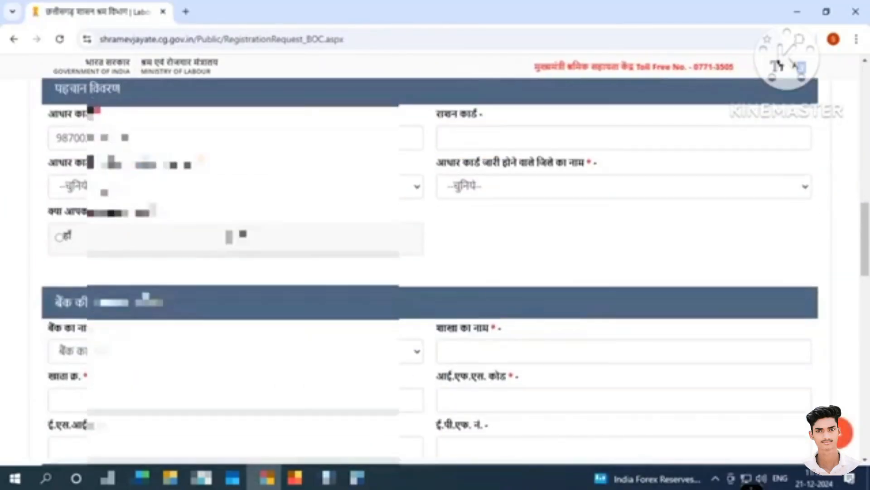
left_click(105, 192)
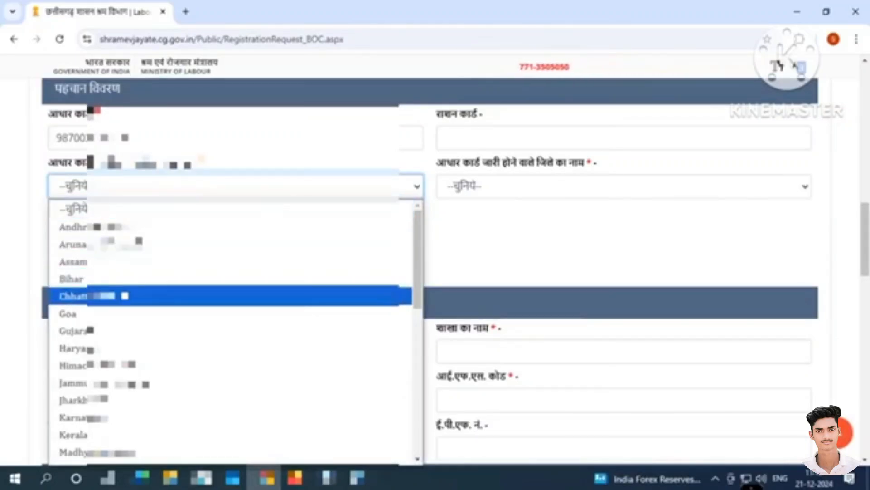
left_click(136, 296)
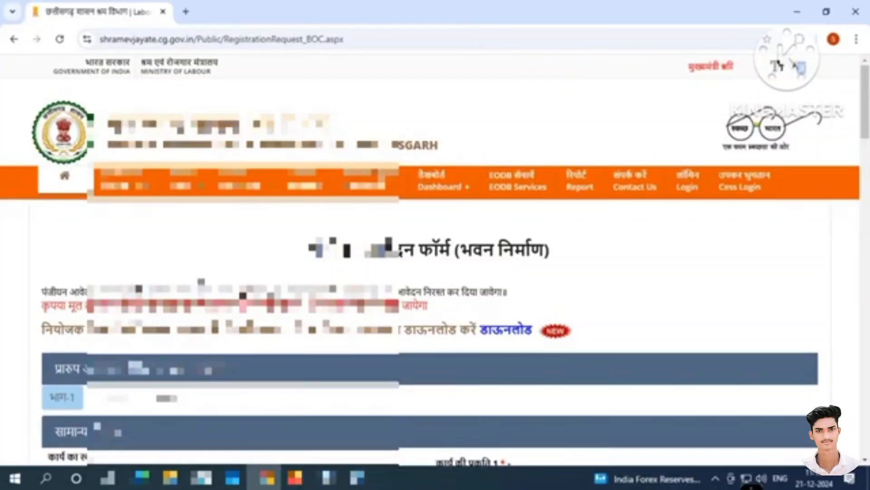
scroll(284, 281, "down", 7)
scroll(381, 272, "down", 5)
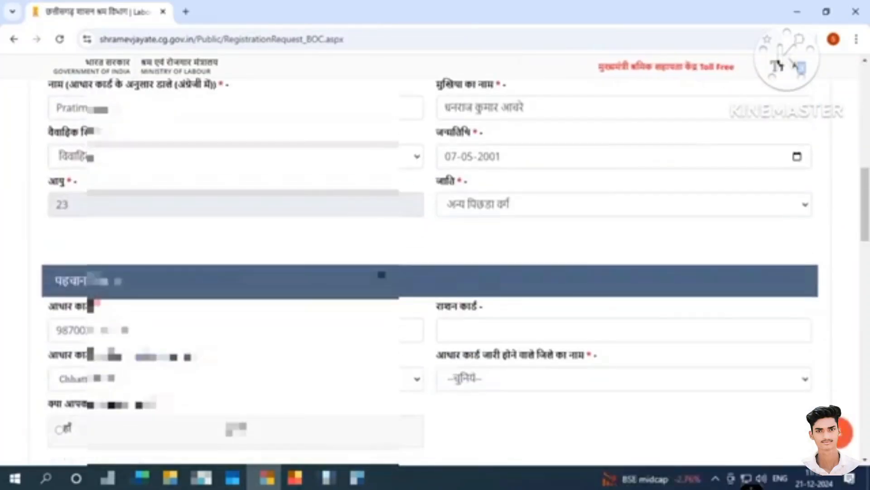
Choose राजनांदगांव as the Aadhaar district
left_click(565, 256)
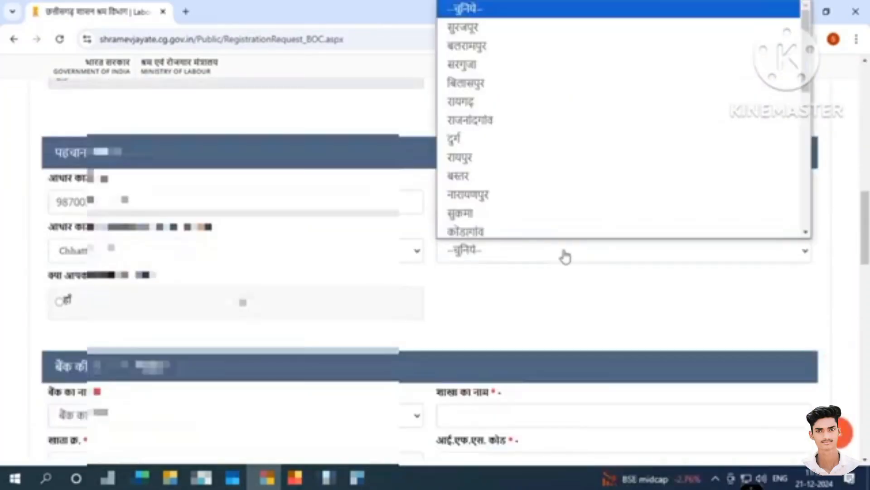
scroll(496, 47, "down", 3)
scroll(505, 103, "up", 3)
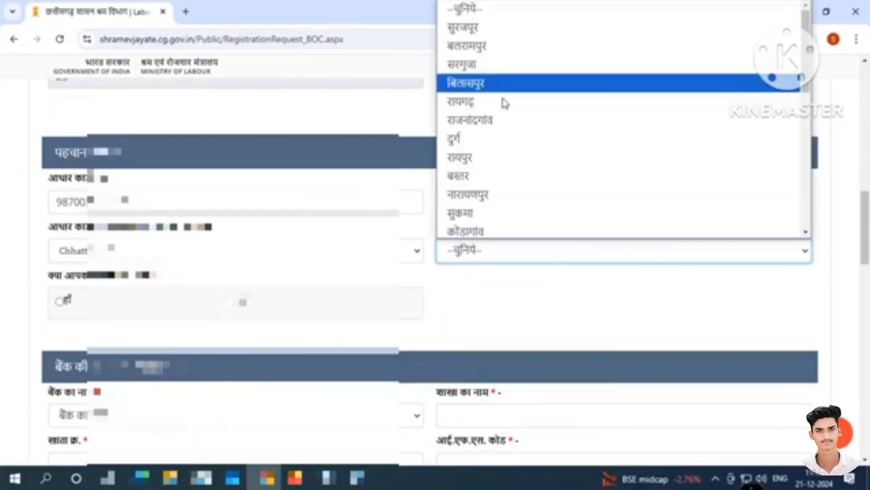
left_click(501, 122)
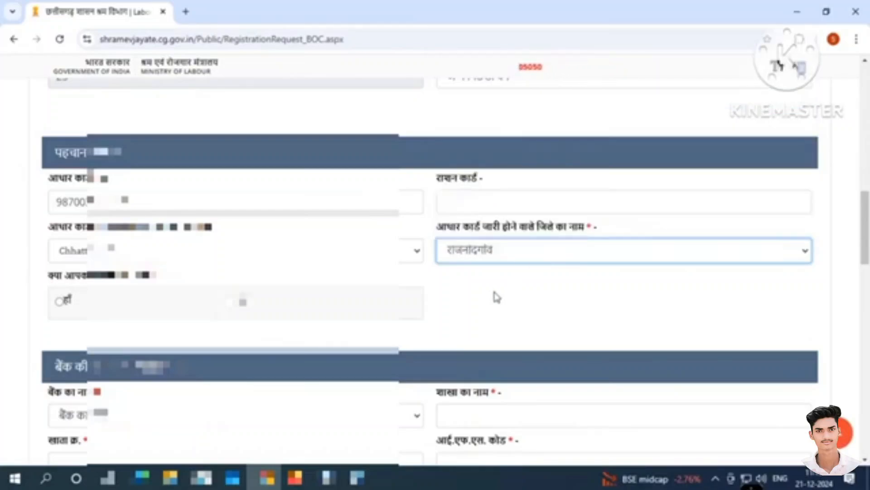
left_click(497, 296)
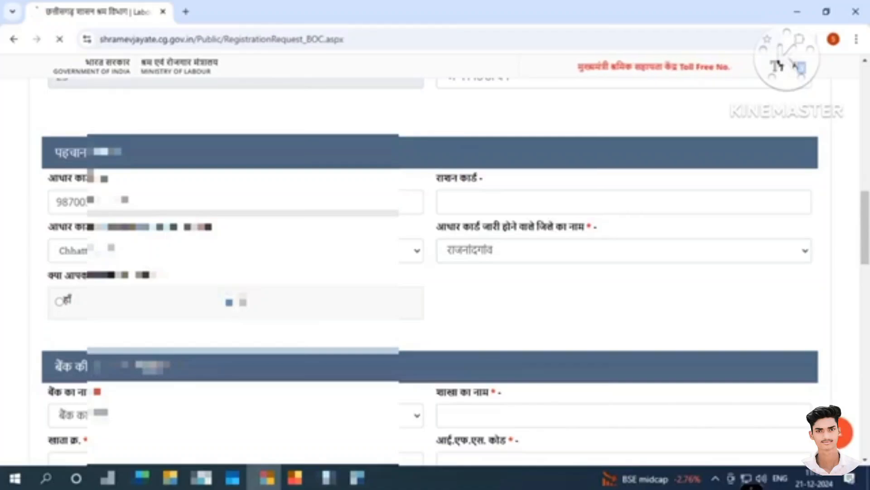
scroll(427, 274, "down", 15)
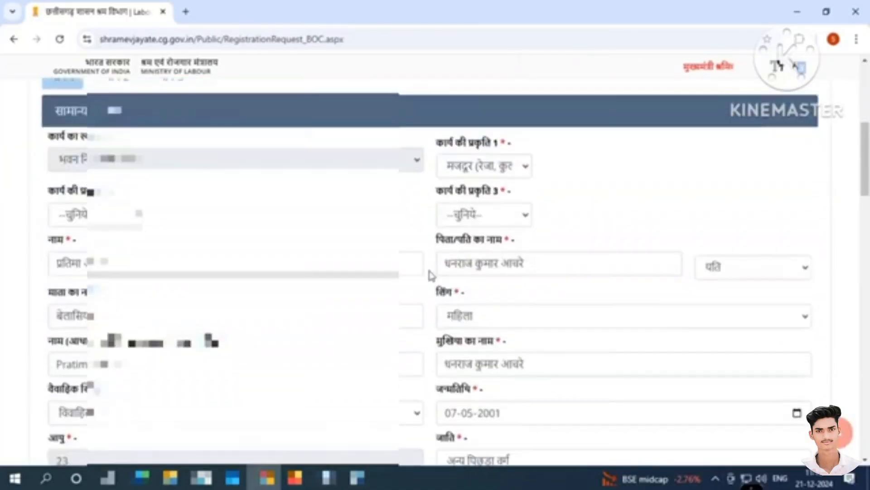
scroll(430, 275, "down", 1)
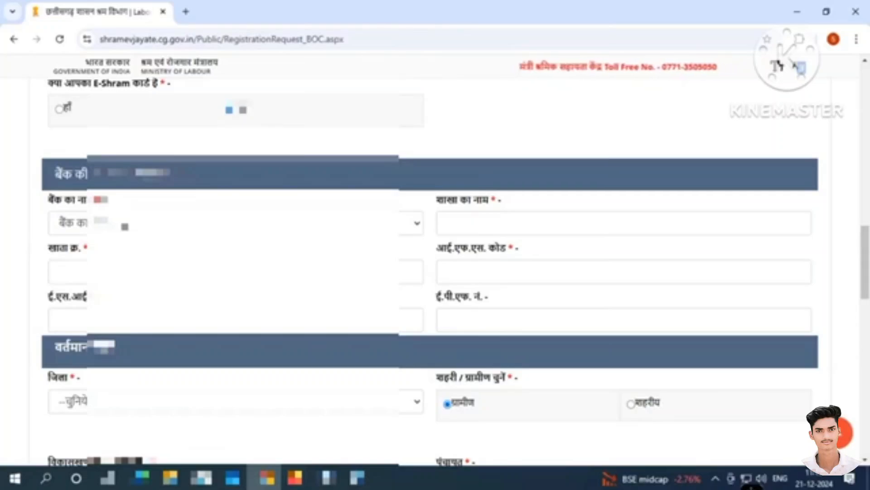
Select the worker's Gramin bank in बैंक का नाम
left_click(125, 226)
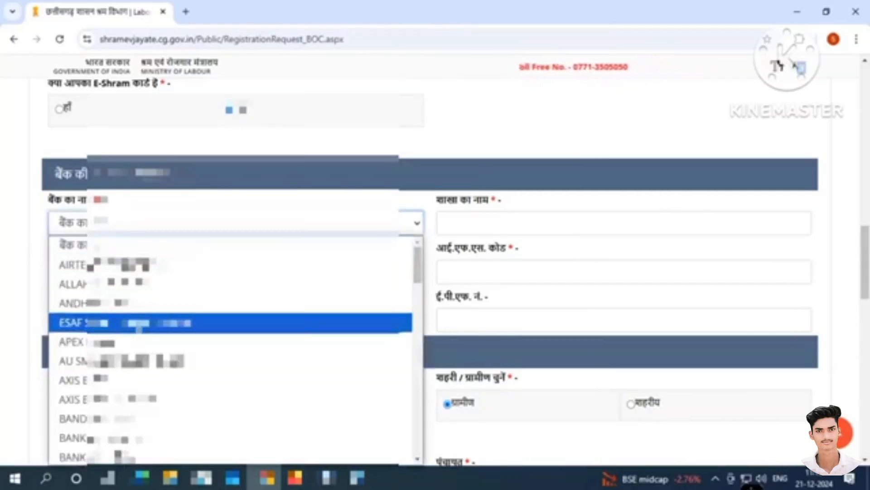
key("g")
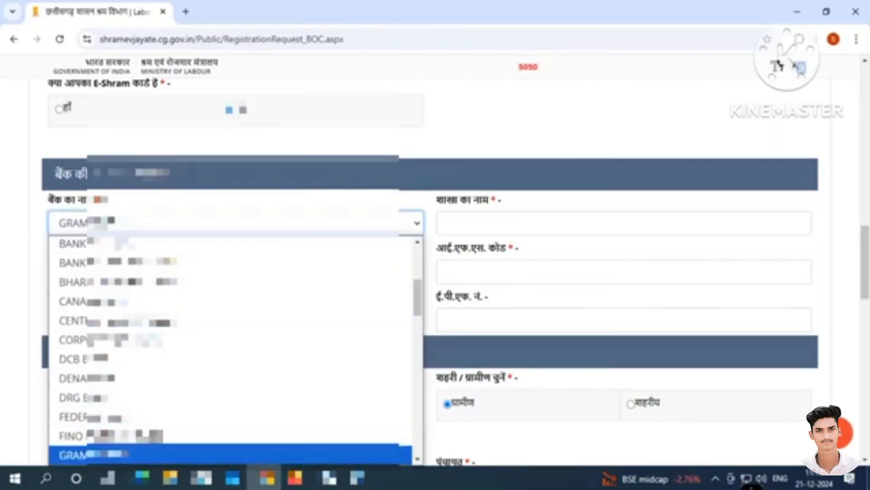
left_click(153, 457)
left_click(479, 223)
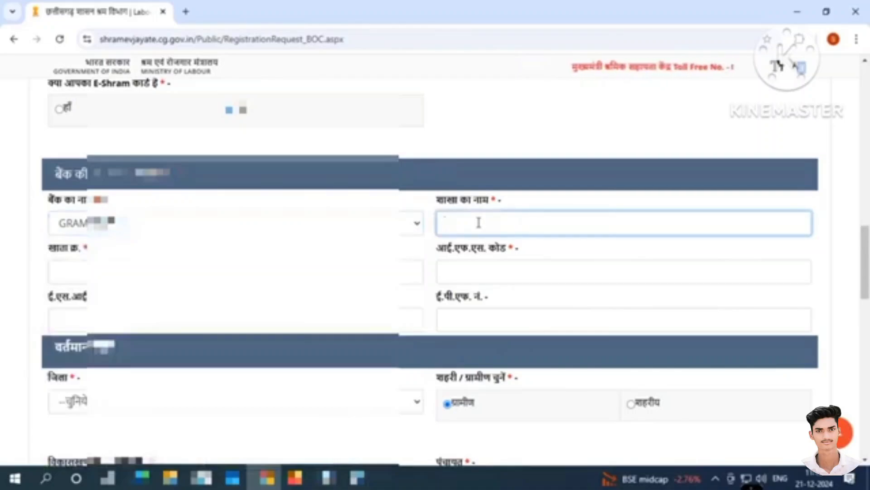
Fill शाखा का नाम with साल्हेवारा by typing 'salhewara' in Hindi input, then revert to English
left_click(779, 478)
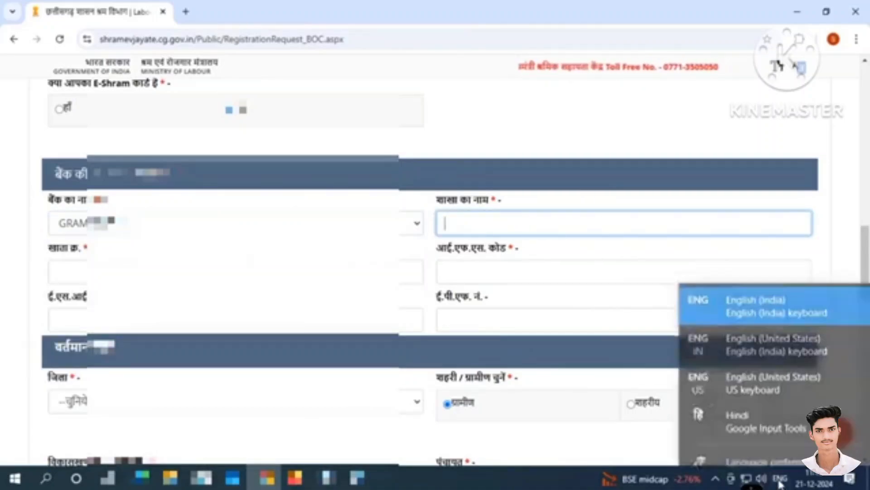
left_click(754, 414)
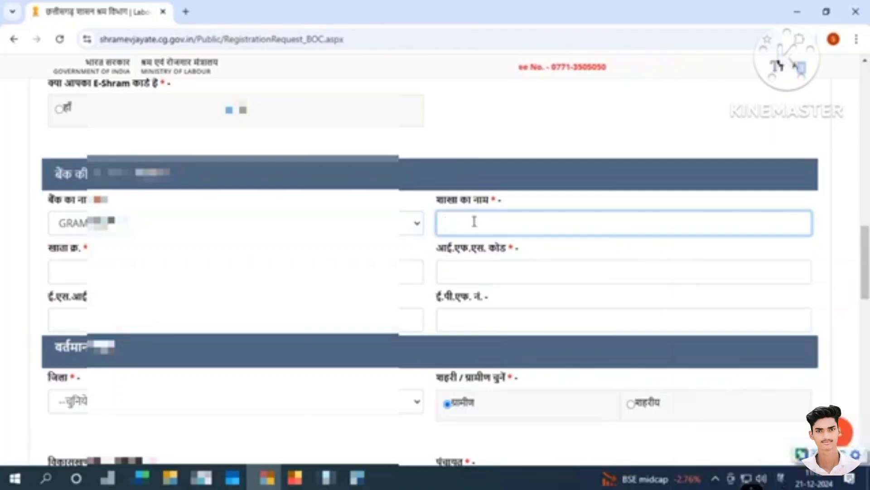
type("sa")
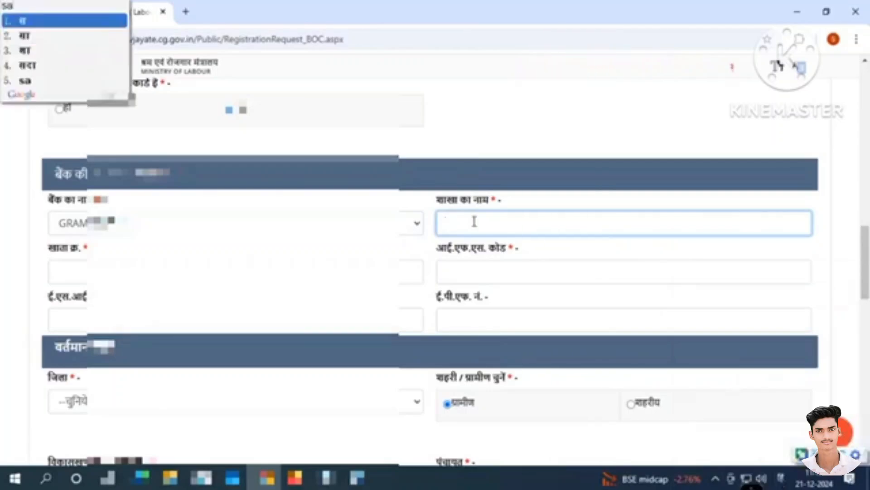
type("lhewara")
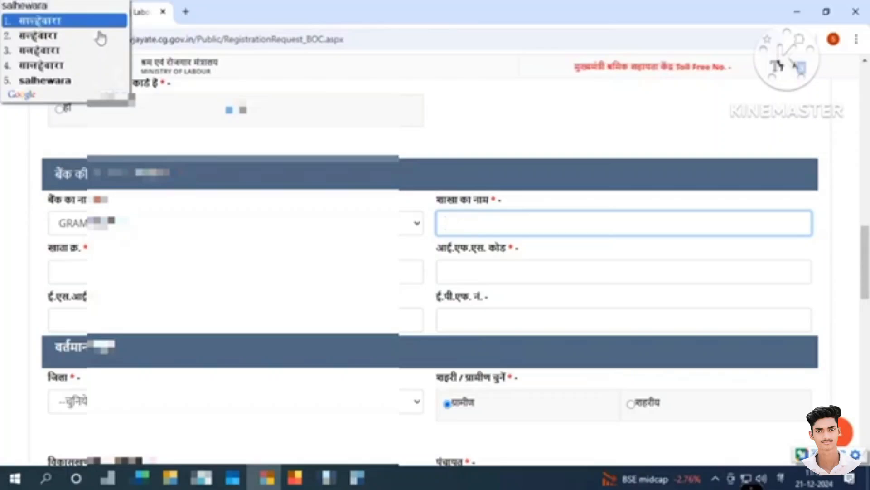
left_click(52, 22)
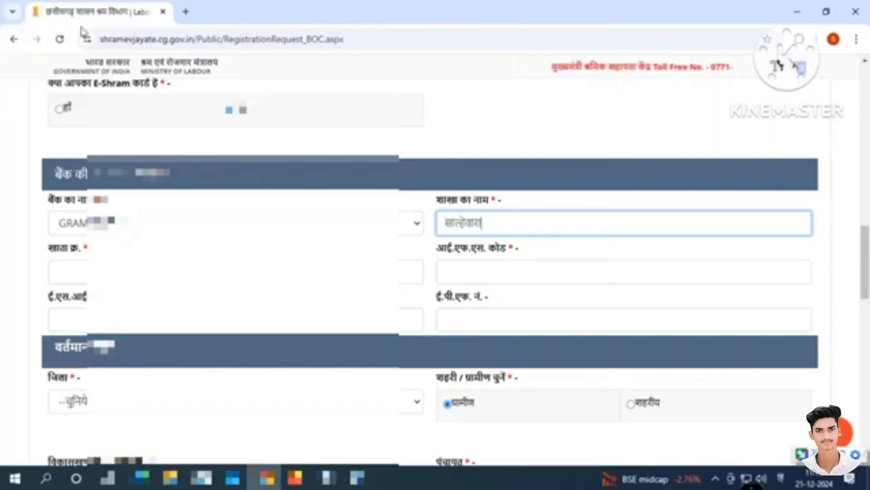
left_click(781, 476)
left_click(745, 285)
Enter the bank account number in खाता क्र. and IFSC code CRGB0002837
left_click(118, 268)
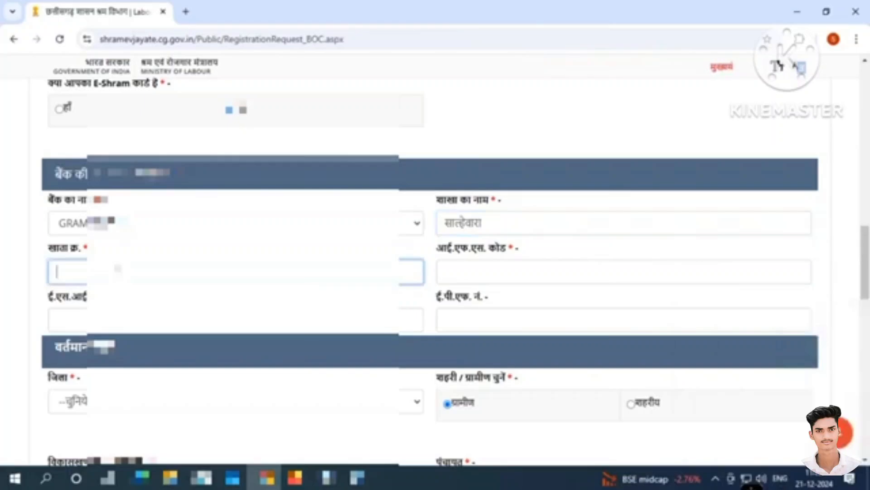
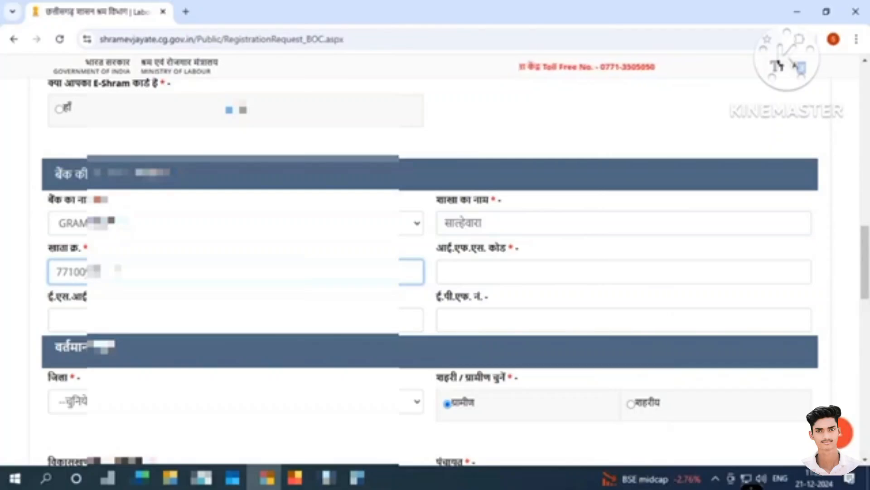
left_click(478, 273)
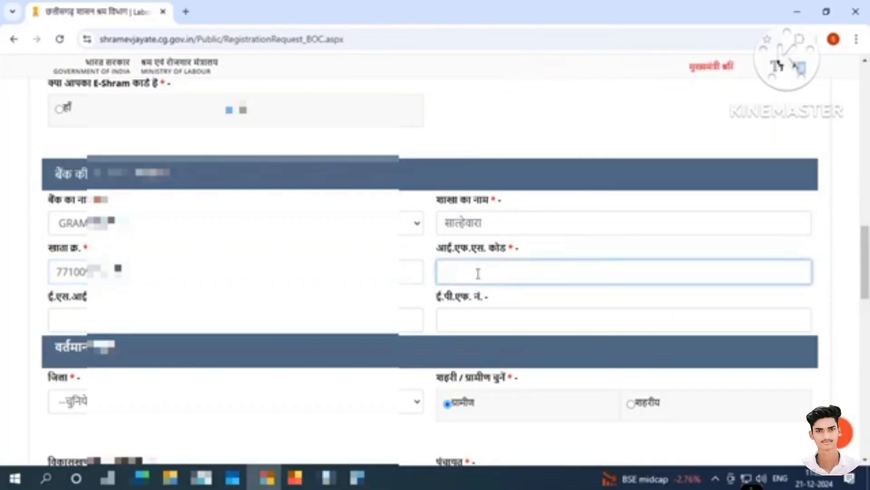
type("cg")
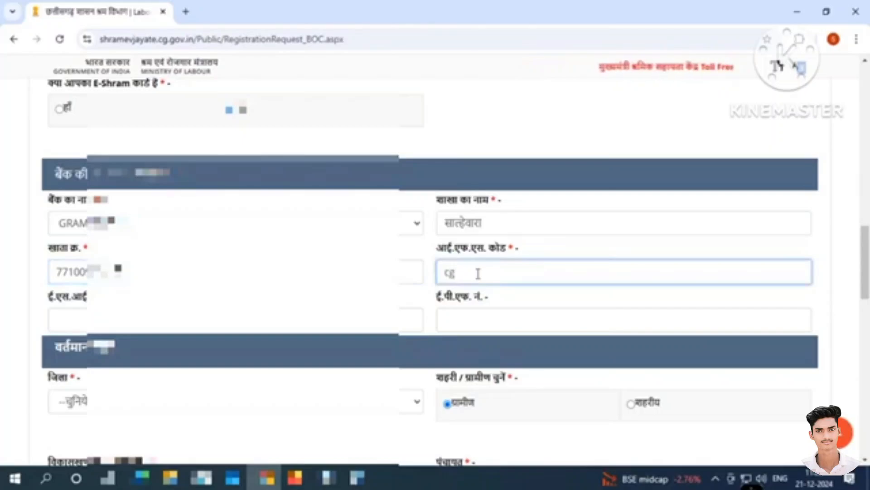
key("BackSpace")
key("BackSpace")
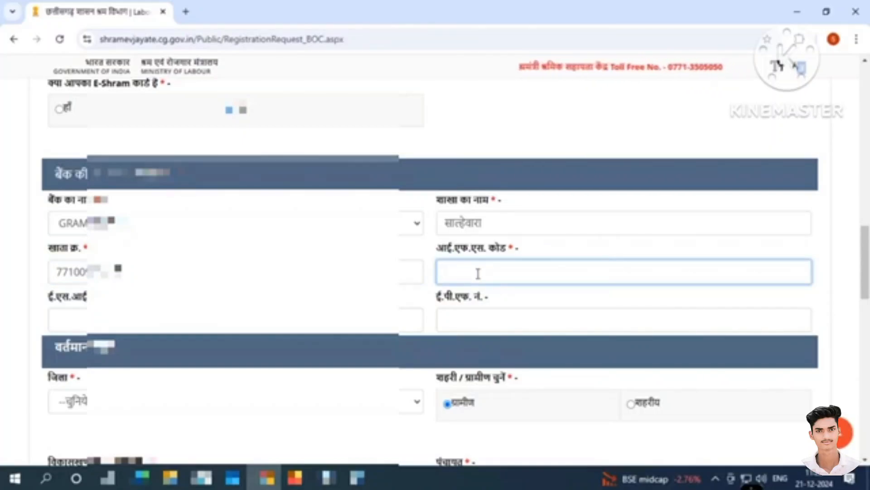
type("CRGB")
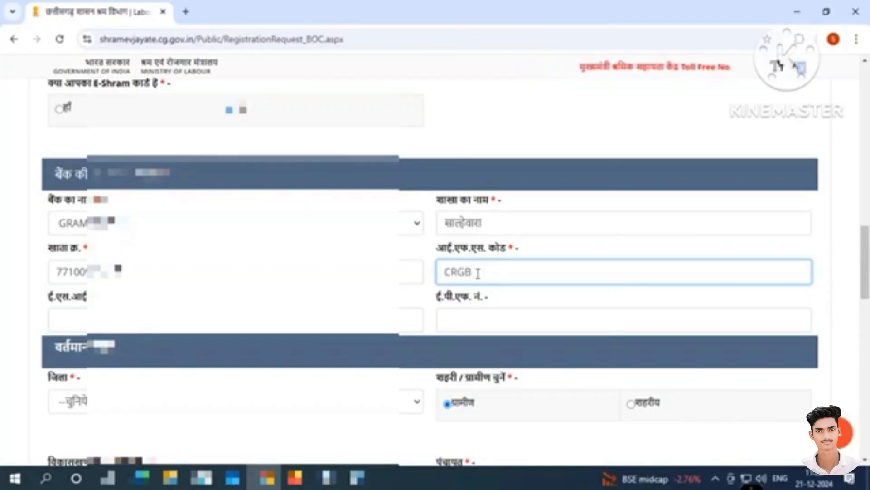
type("000")
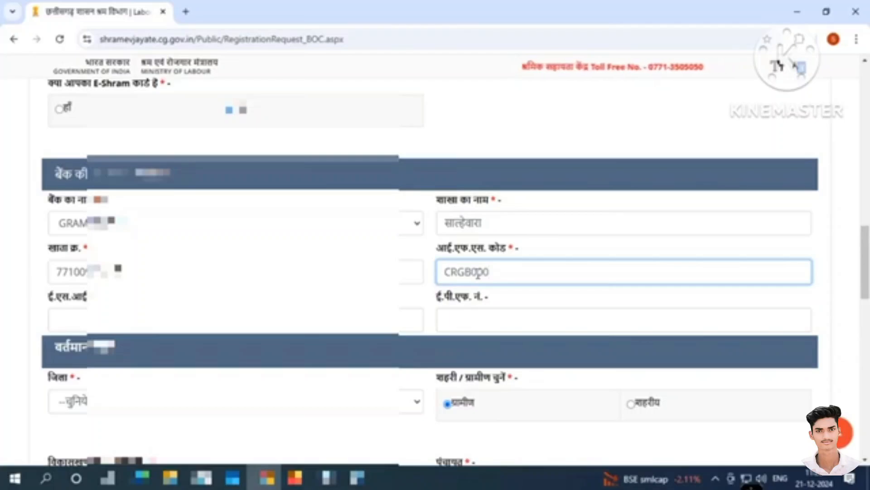
type("2837")
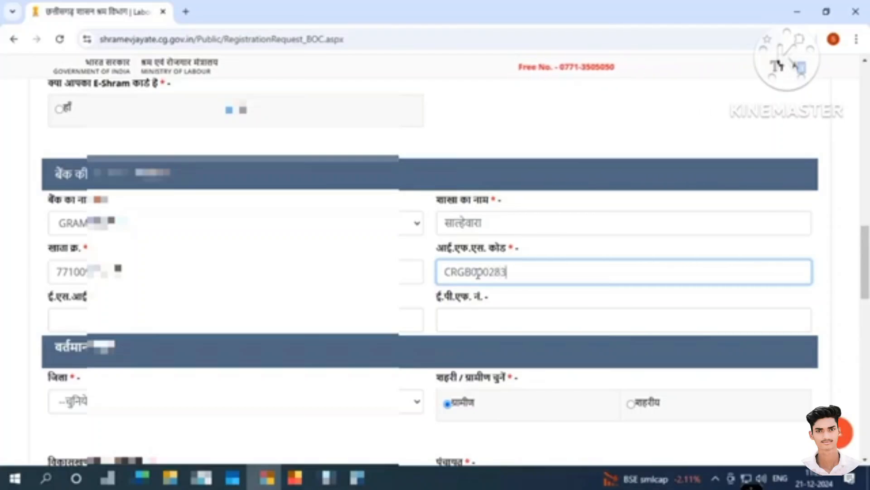
left_click(705, 144)
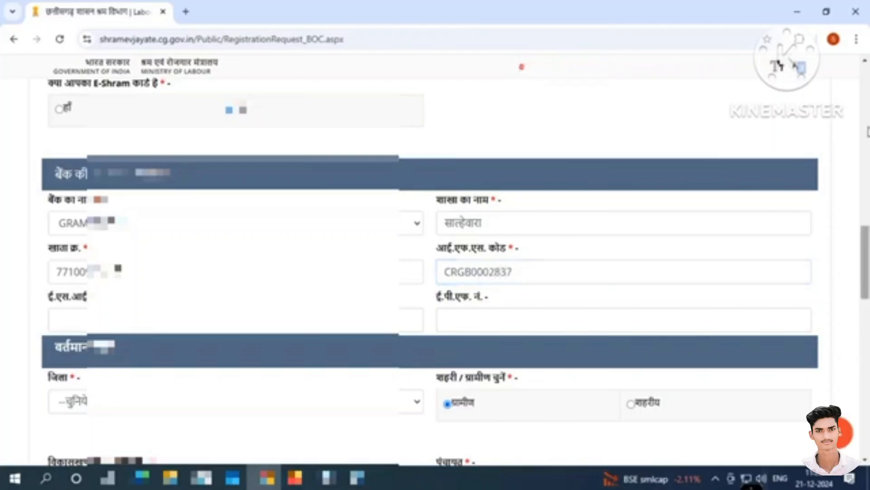
Choose खैरागढ़ as the current-address district
scroll(340, 158, "down", 5)
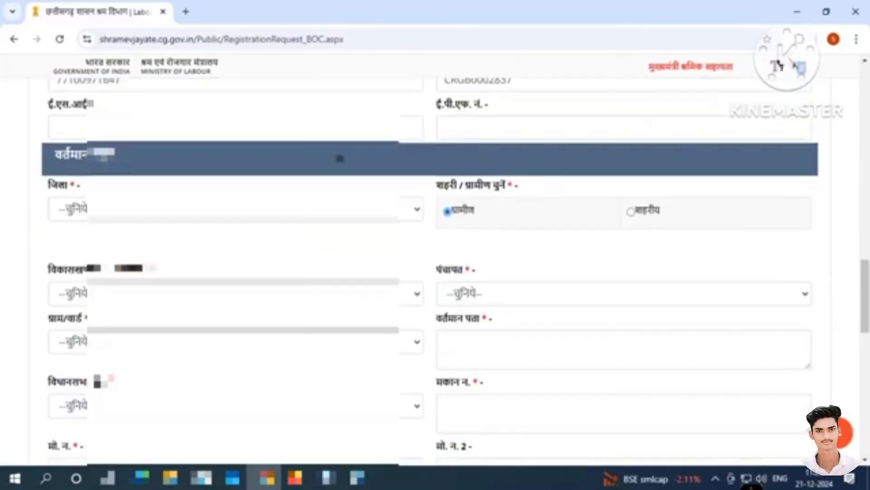
left_click(118, 144)
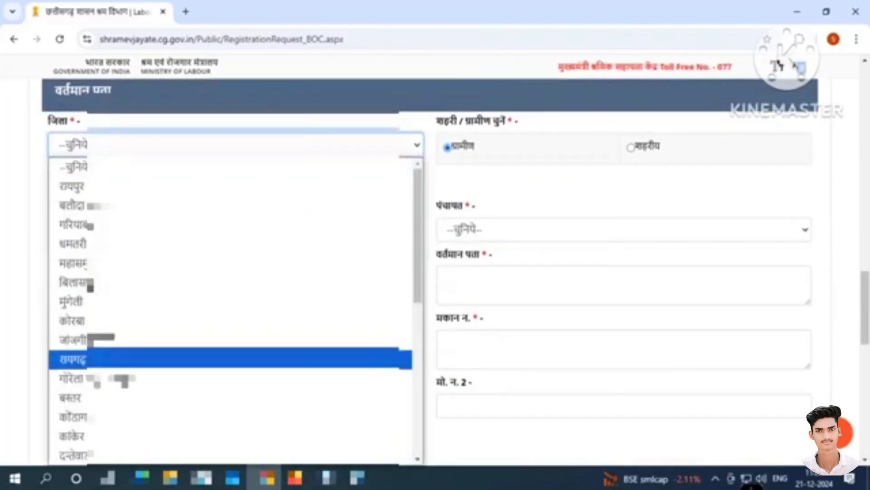
scroll(125, 388, "down", 4)
scroll(125, 388, "down", 2)
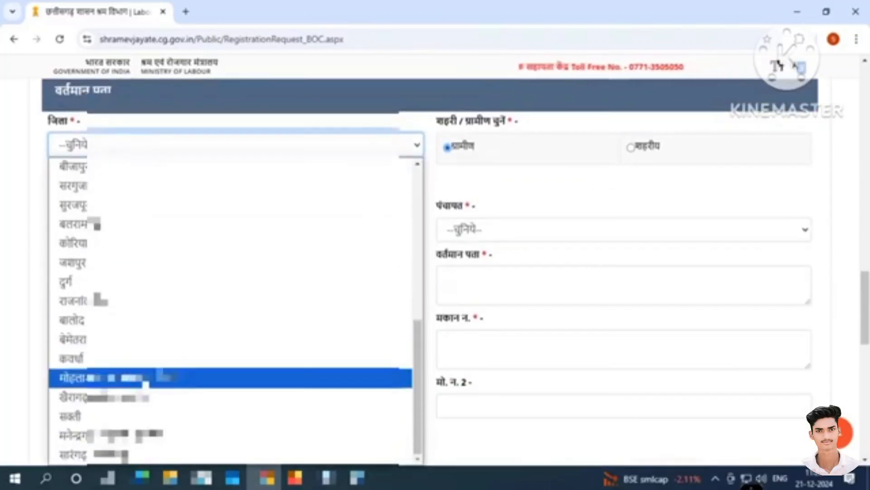
left_click(150, 399)
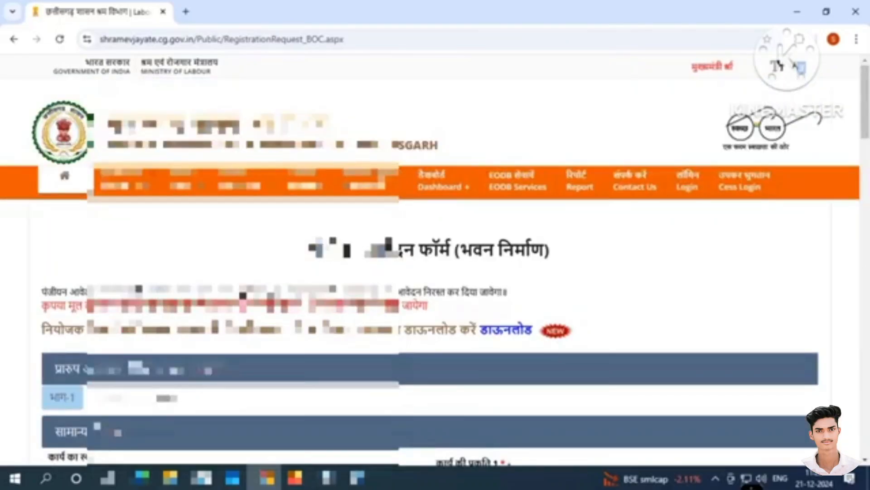
Select छुईखदान as the current-address development block (विकासखंड)
scroll(221, 332, "down", 10)
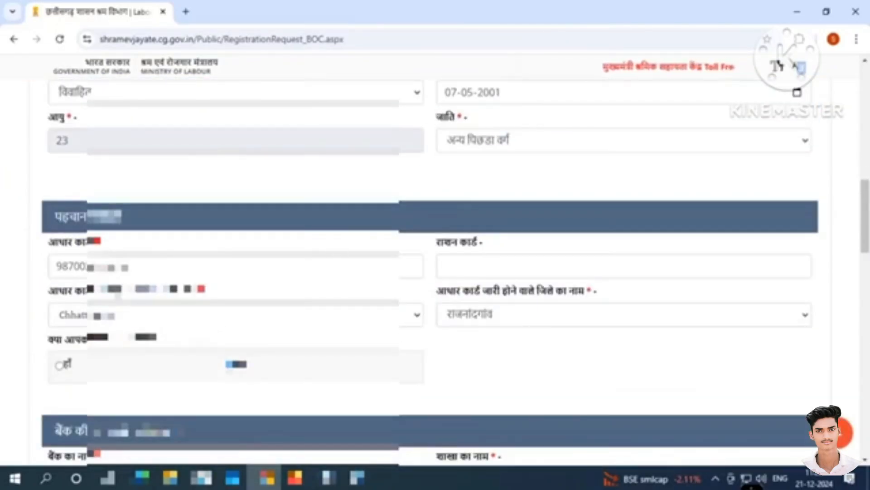
scroll(431, 272, "down", 8)
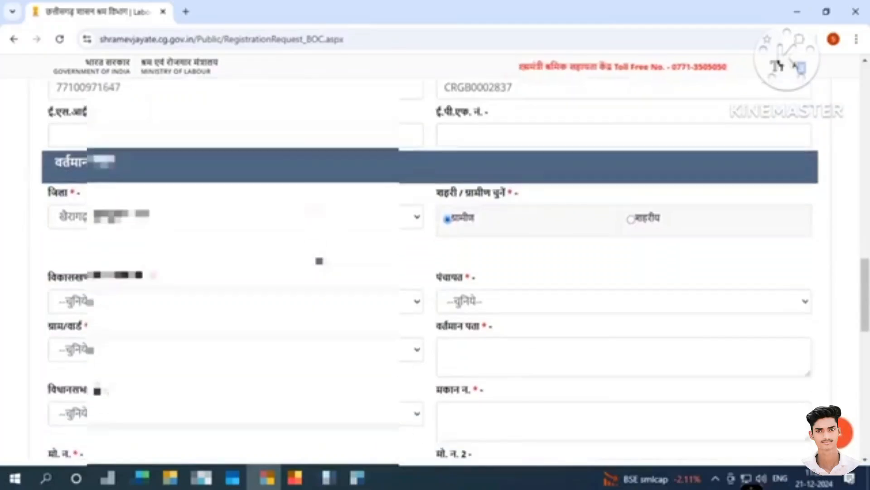
scroll(319, 260, "down", 2)
left_click(111, 232)
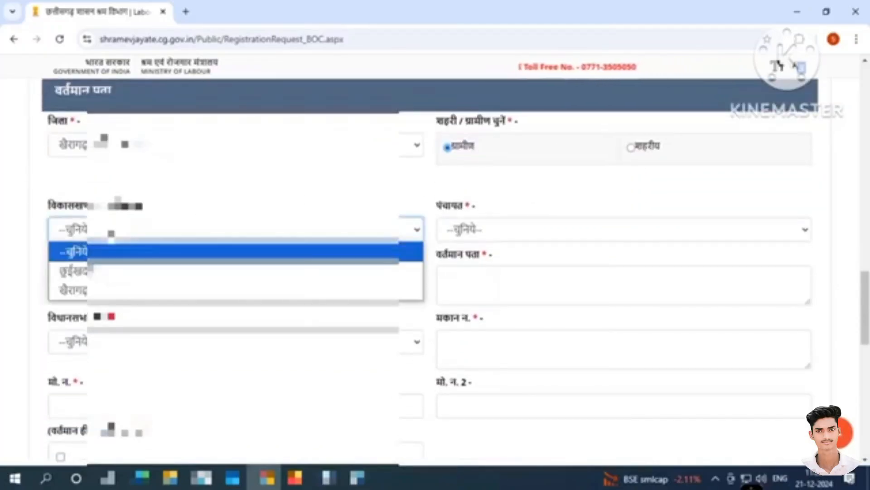
left_click(117, 275)
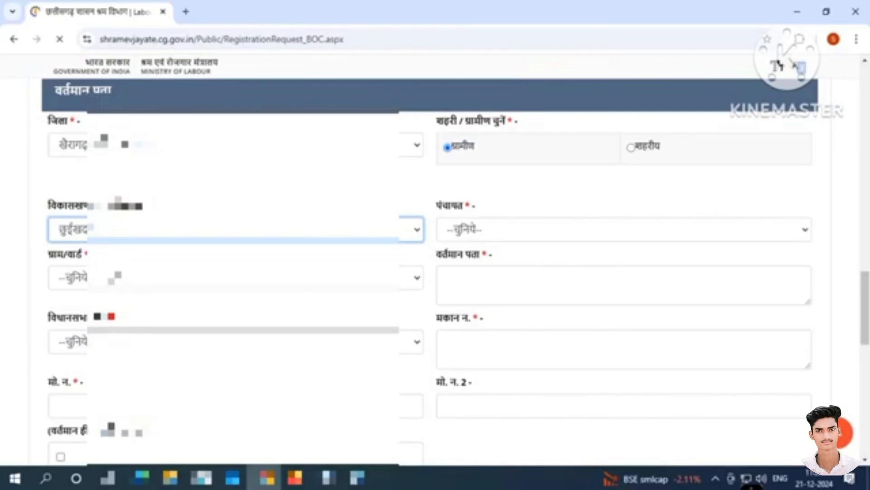
scroll(435, 272, "down", 10)
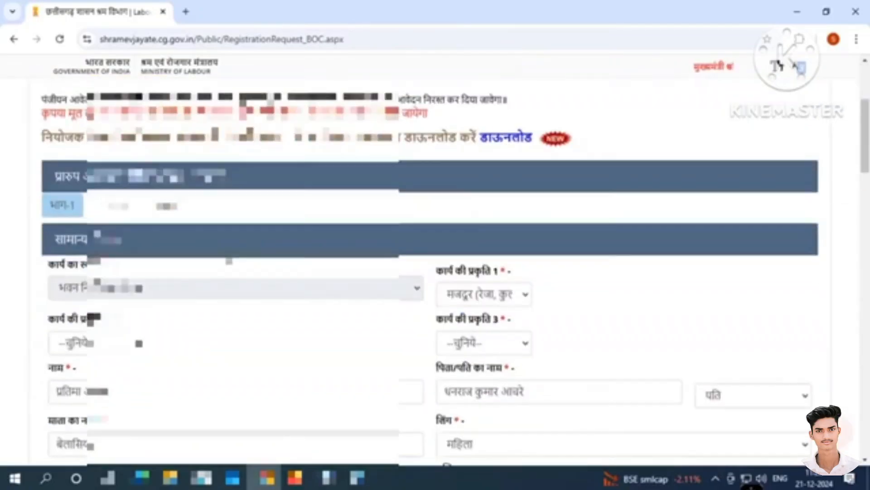
scroll(435, 272, "down", 10)
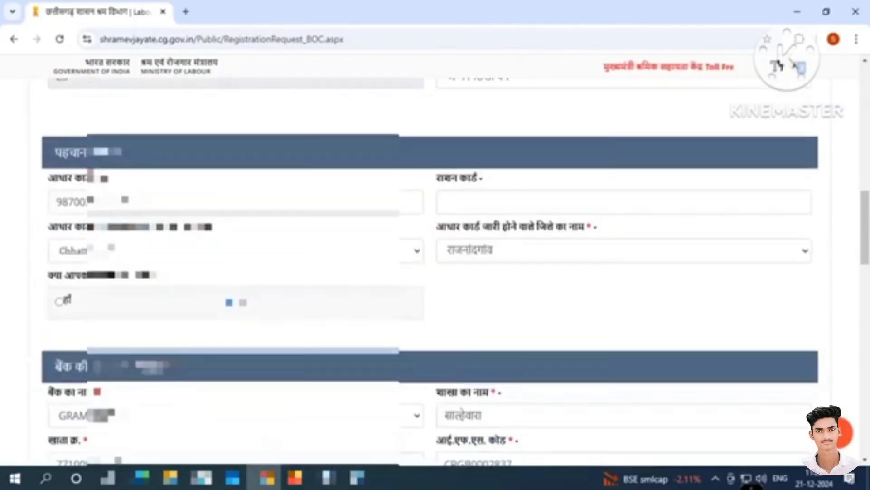
scroll(229, 252, "down", 4)
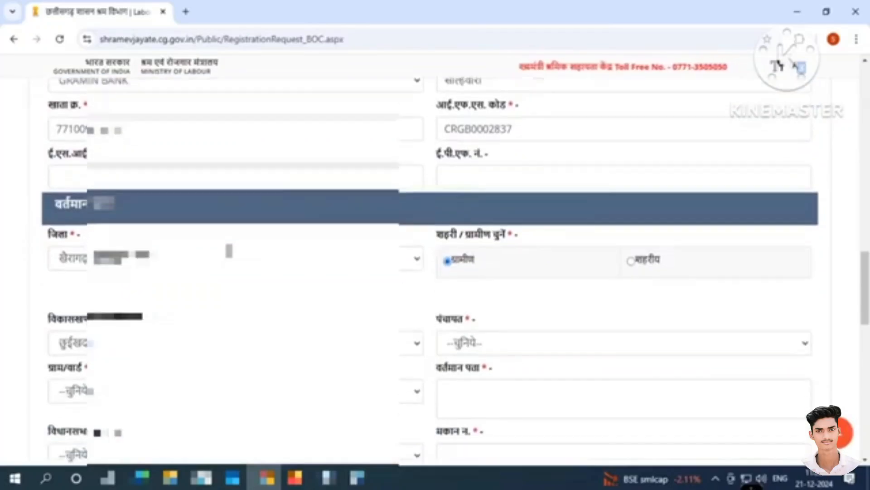
Pick चोभर from the पंचायत dropdown for the current address
left_click(483, 240)
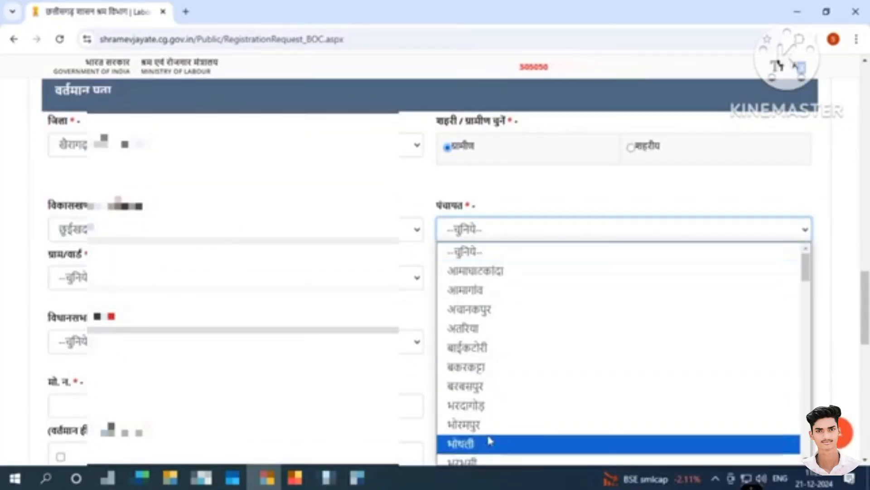
scroll(488, 439, "down", 8)
scroll(488, 439, "down", 5)
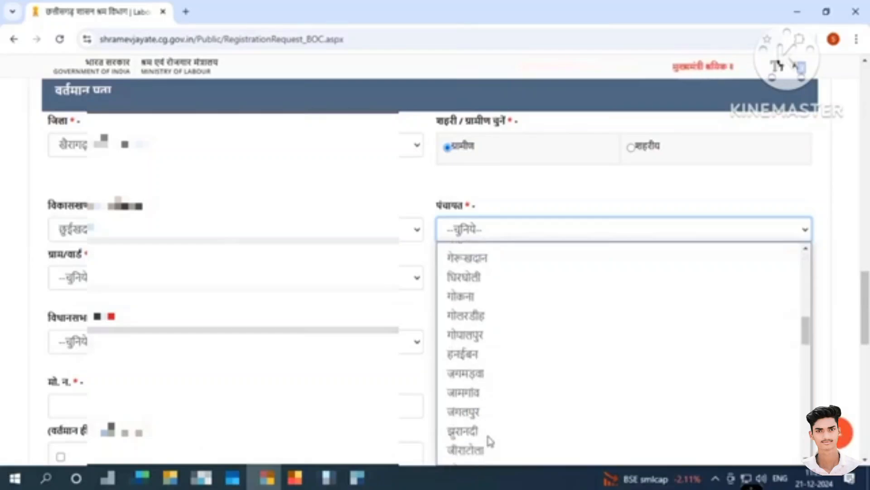
scroll(490, 441, "down", 4)
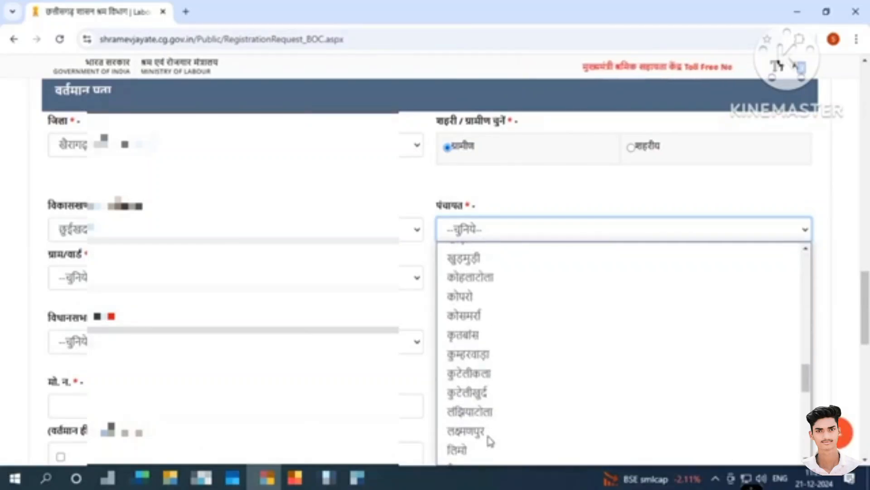
scroll(488, 440, "up", 8)
scroll(490, 440, "down", 1)
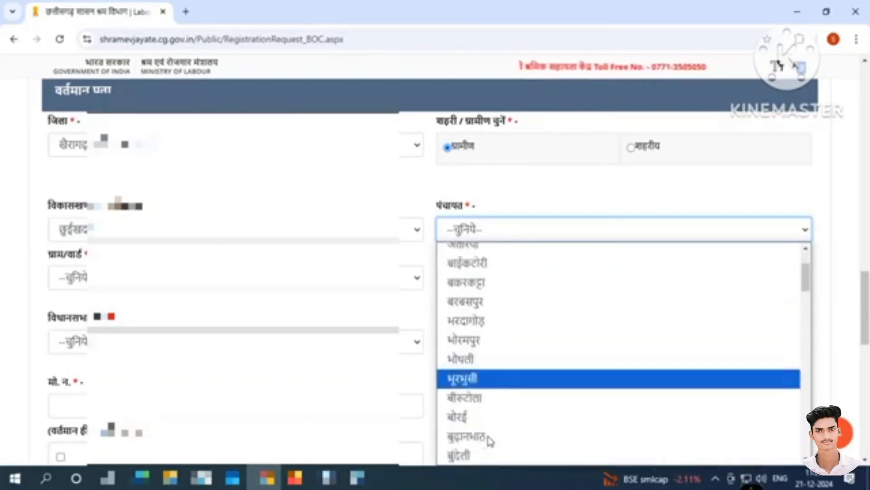
scroll(489, 440, "down", 4)
scroll(489, 440, "up", 2)
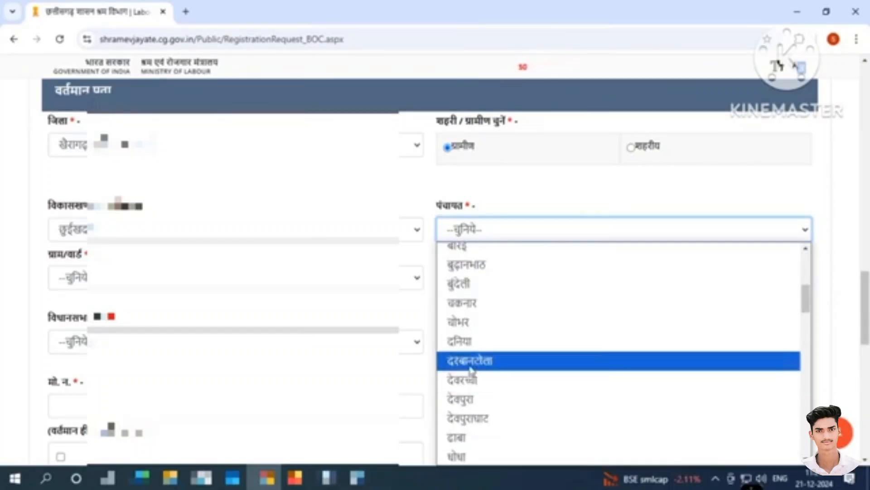
left_click(475, 322)
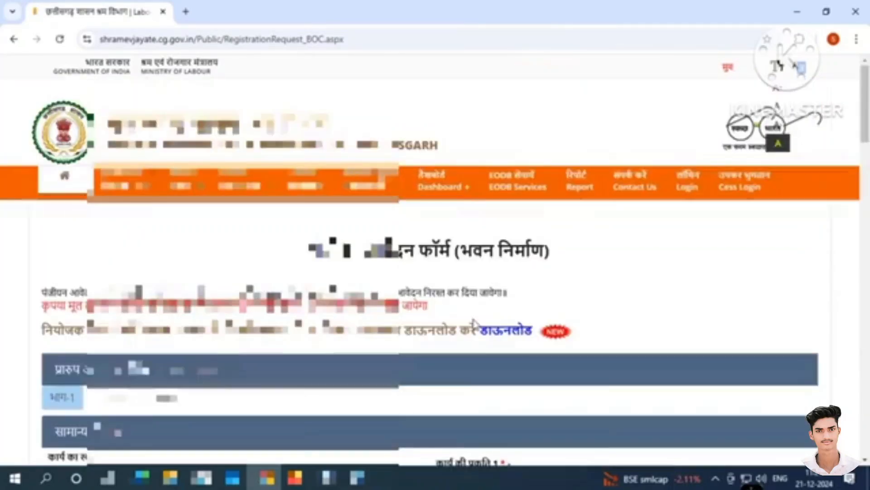
scroll(474, 323, "down", 5)
scroll(473, 322, "down", 8)
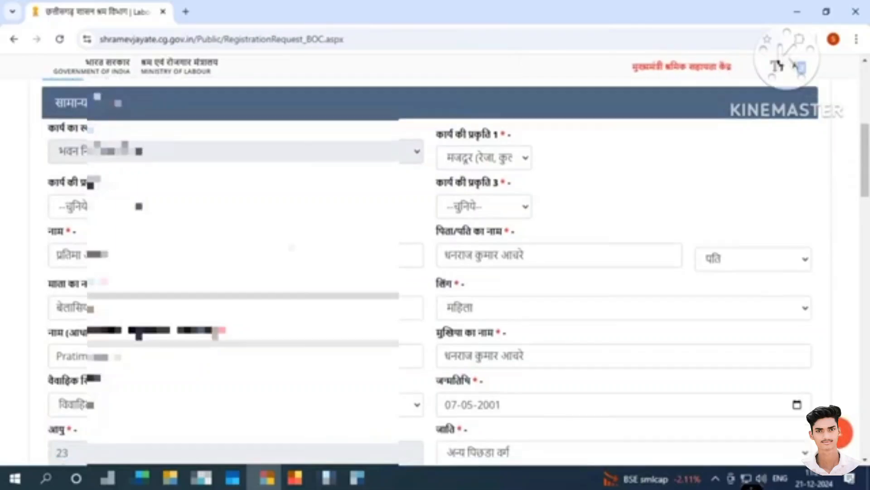
scroll(473, 323, "down", 10)
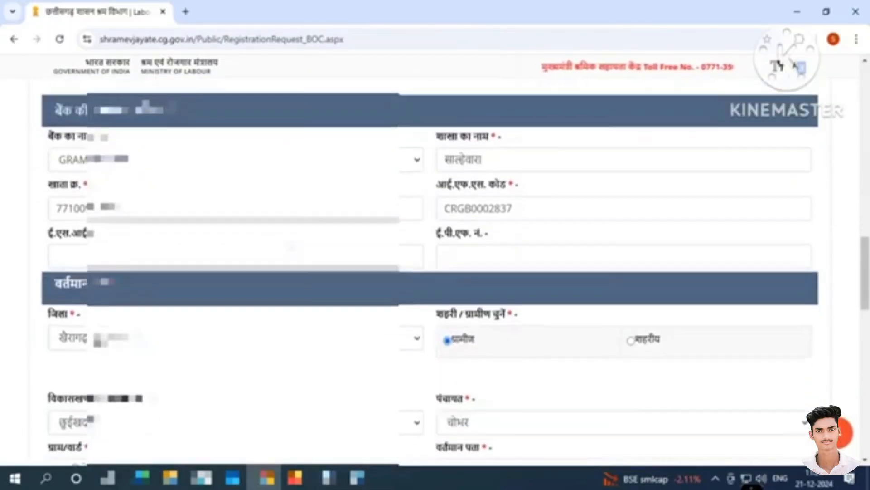
scroll(290, 247, "down", 1)
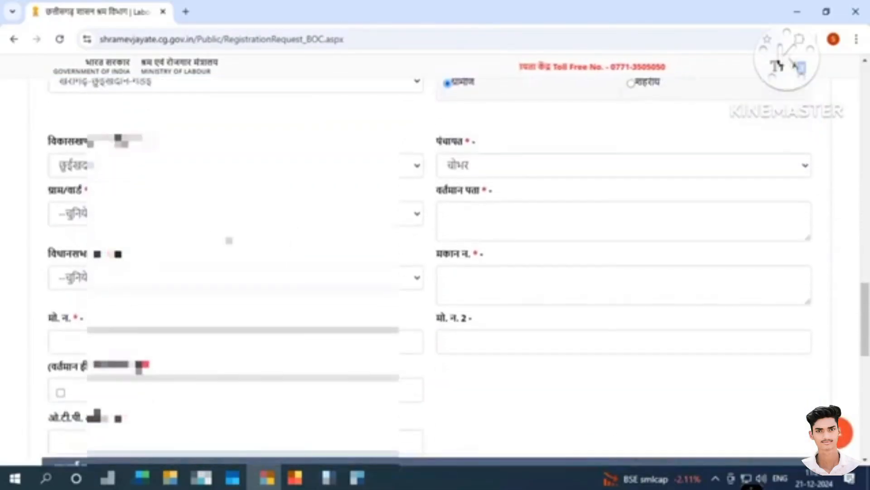
left_click(163, 216)
left_click(118, 275)
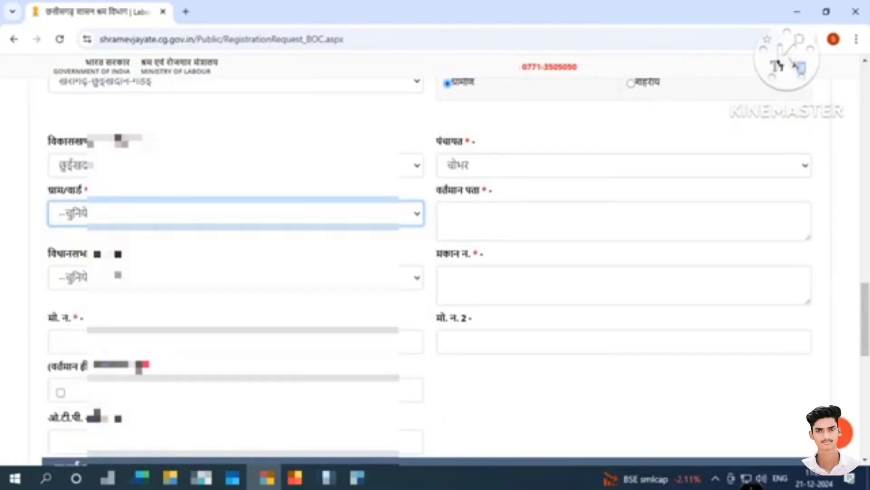
left_click(487, 218)
left_click(780, 479)
left_click(726, 404)
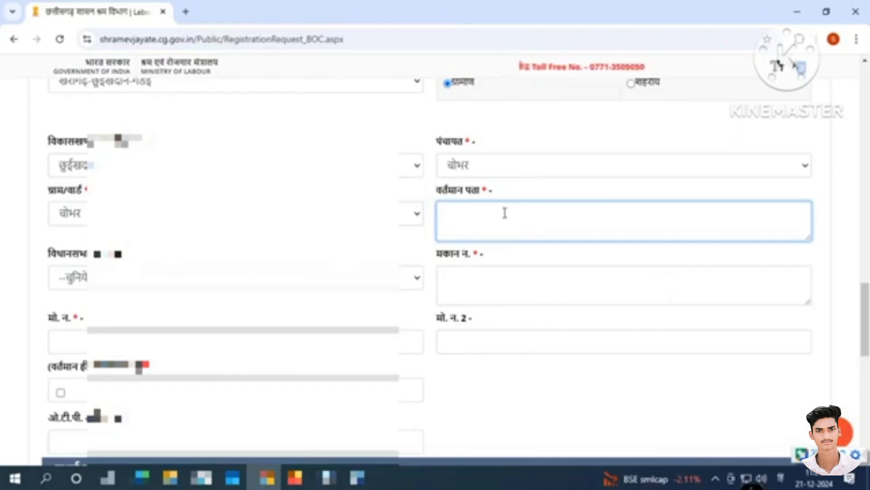
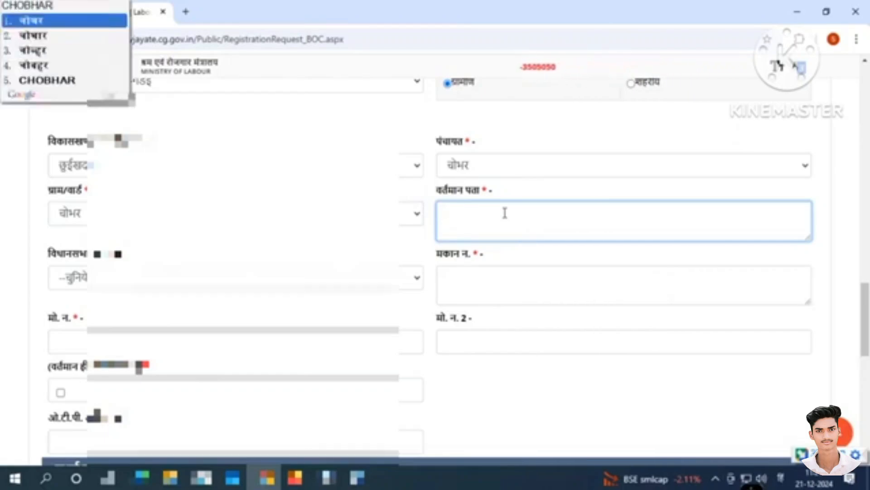
key("space")
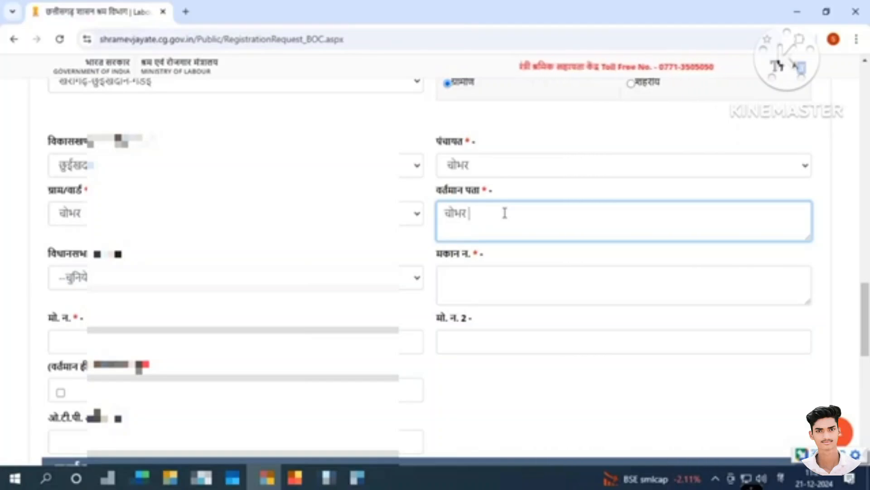
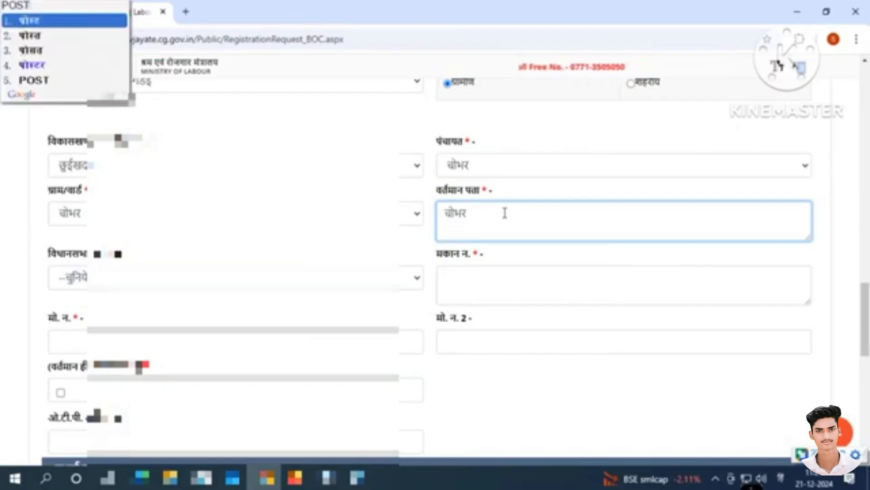
key("space")
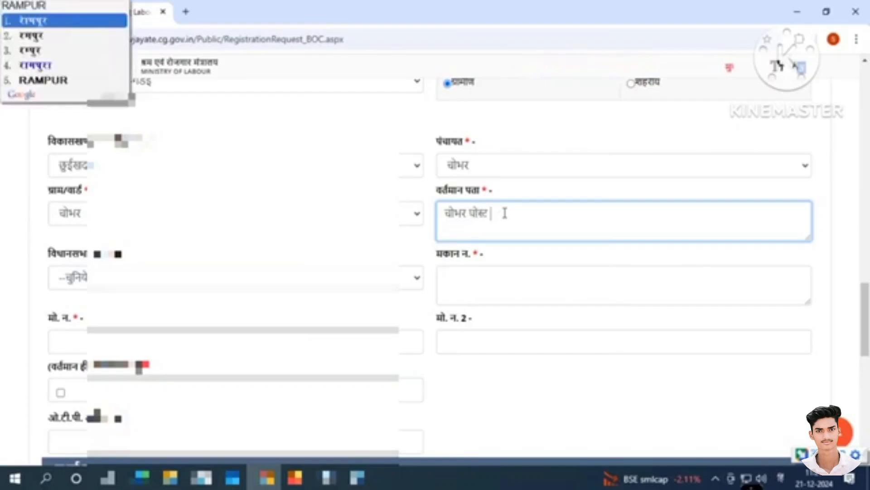
key("space")
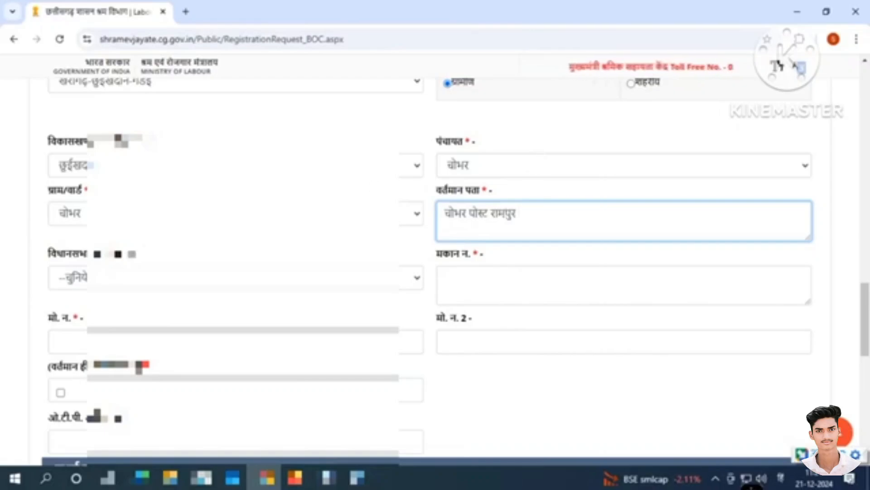
left_click(90, 277)
left_click(91, 316)
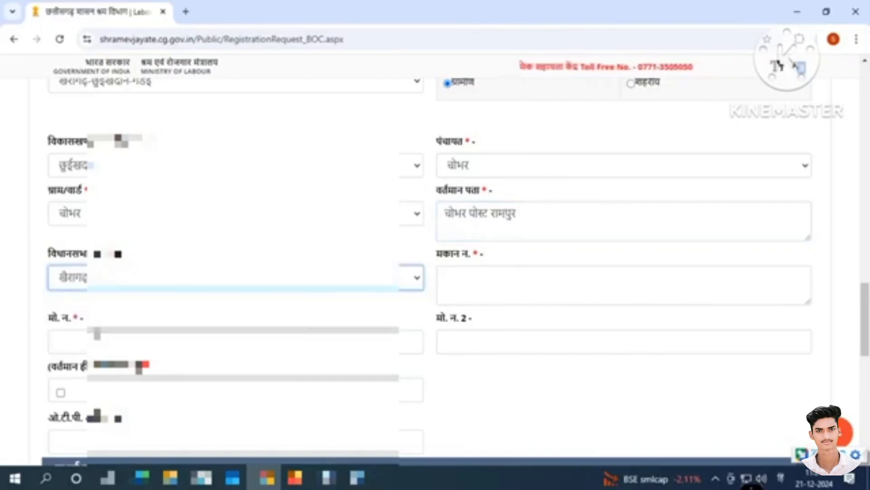
left_click(488, 282)
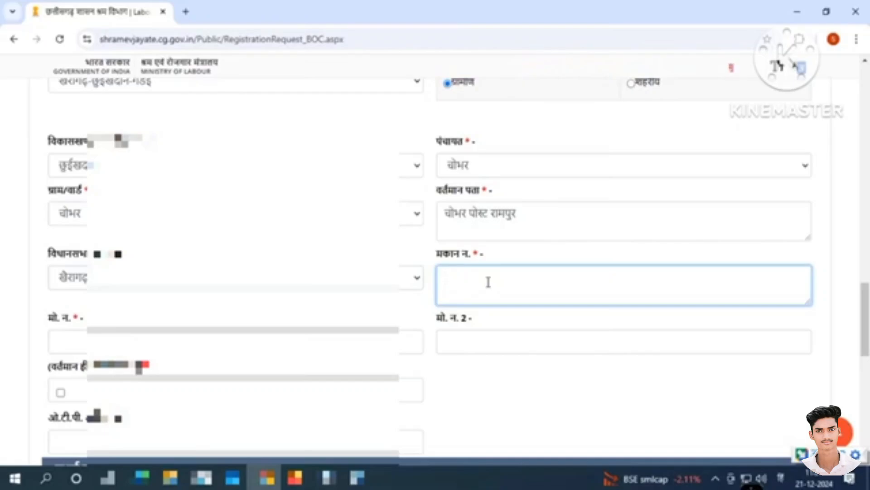
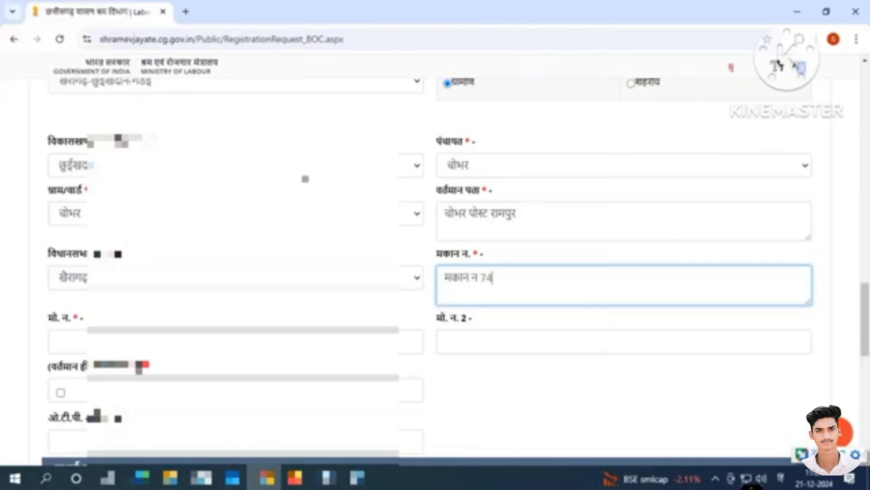
left_click(24, 81)
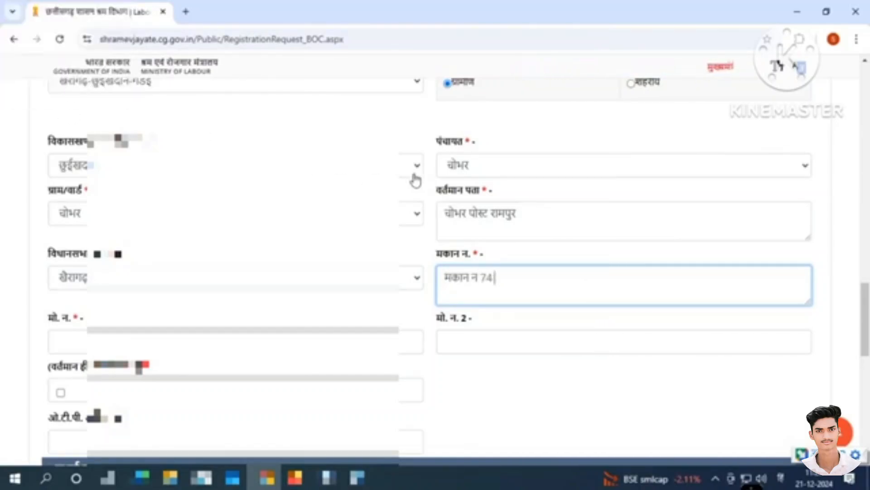
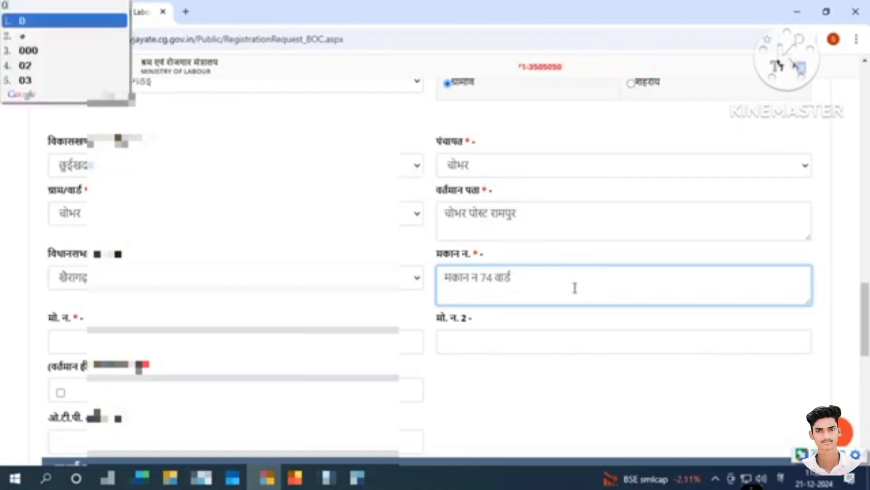
Commit ward 04, switch to English, and enter the worker's mobile number in मो. न
left_click(33, 83)
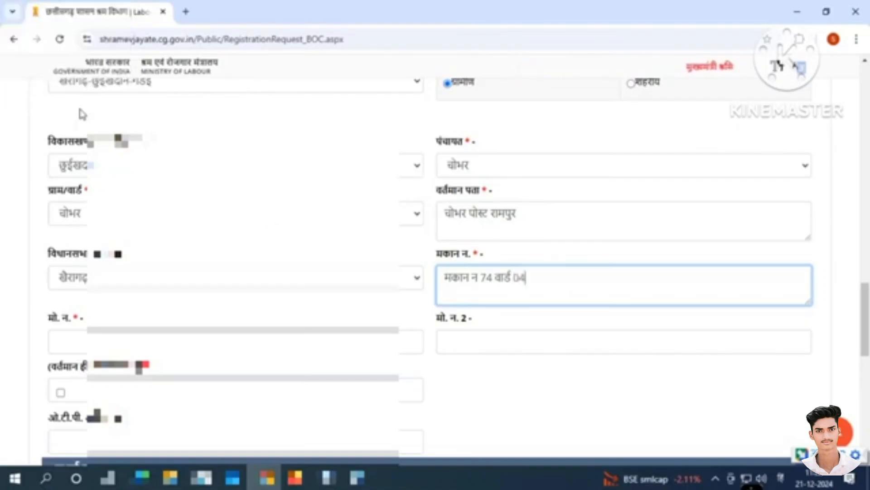
scroll(77, 102, "down", 1)
left_click(117, 281)
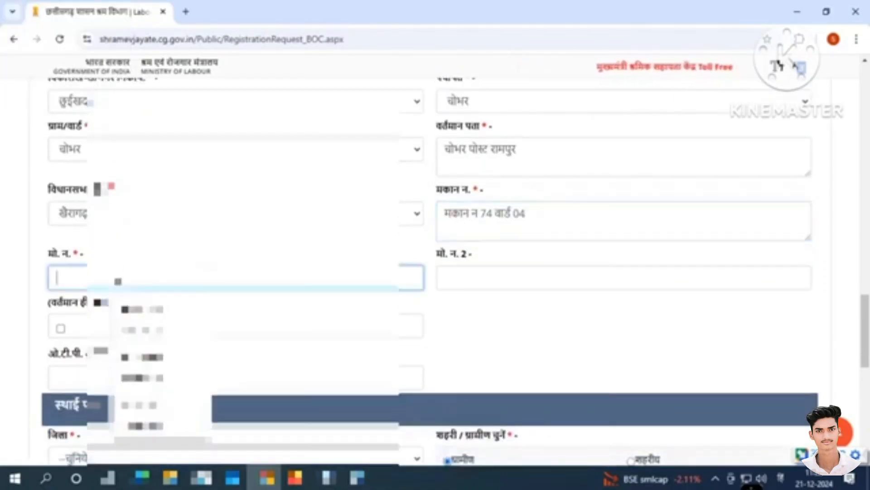
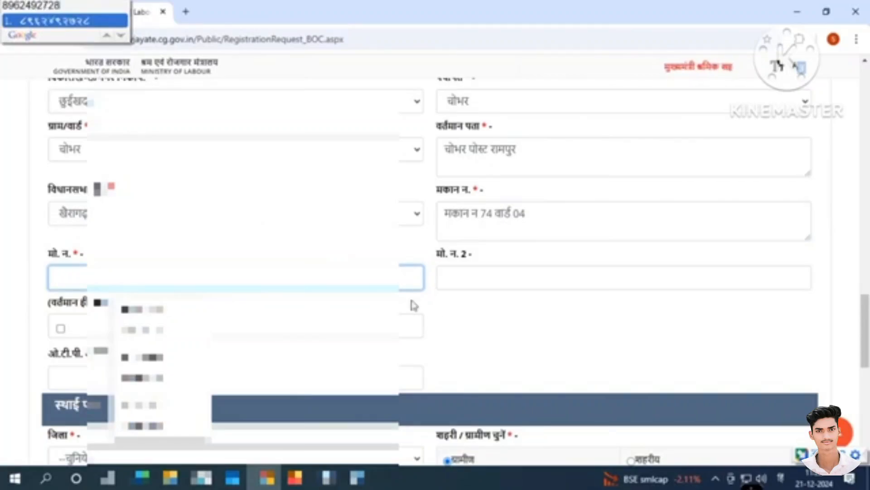
left_click(554, 334)
left_click(781, 478)
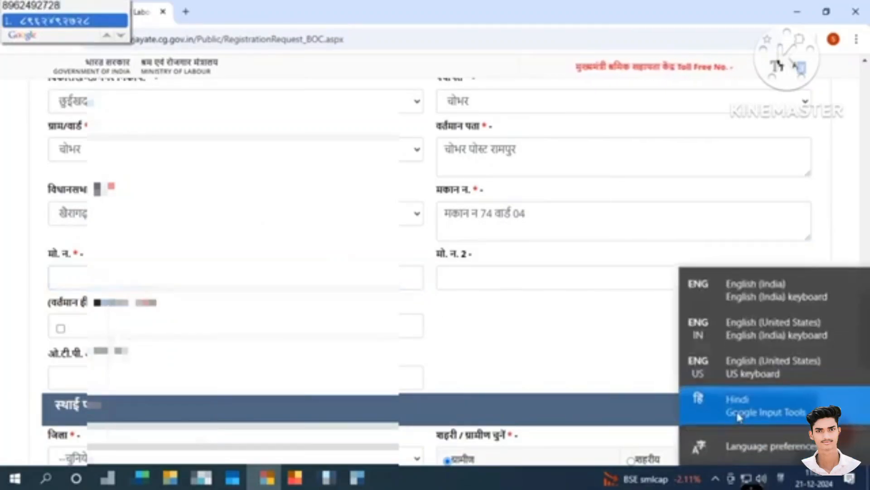
left_click(763, 292)
left_click(90, 275)
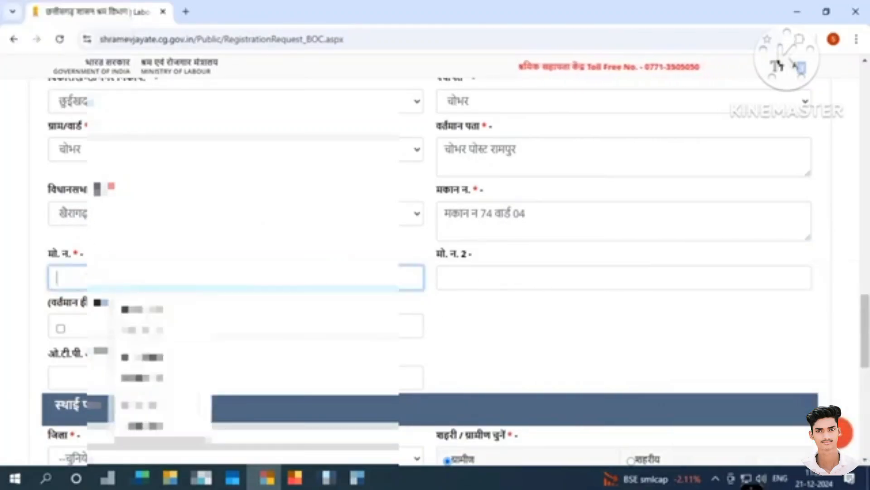
type("896")
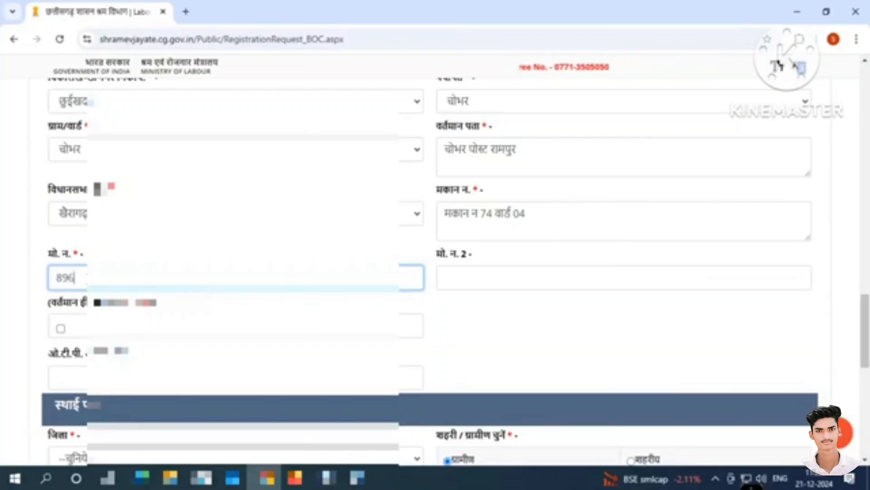
type("24")
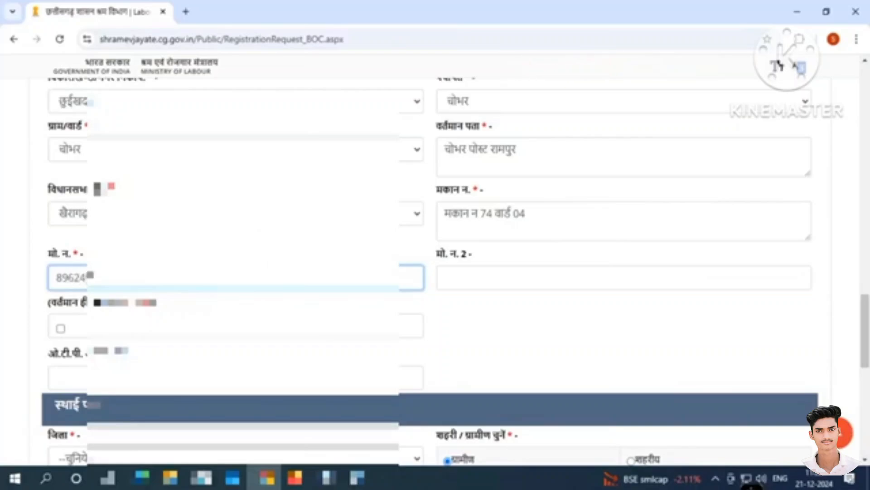
type("????")
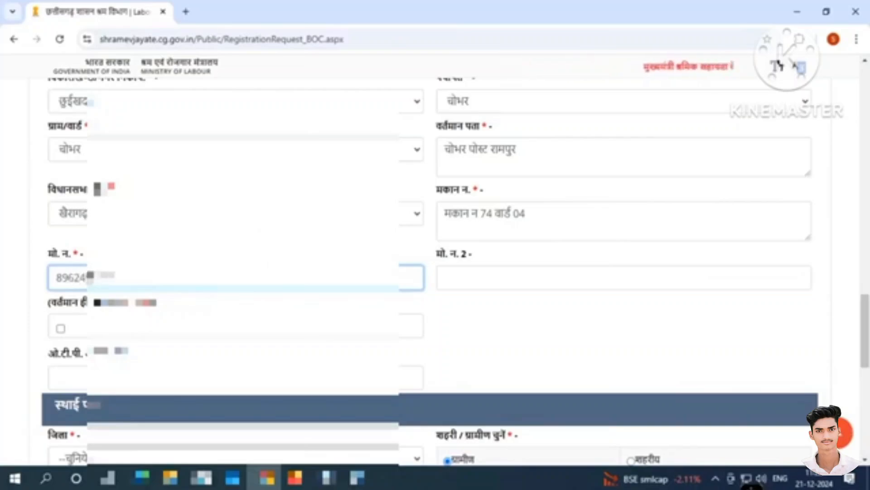
left_click(602, 353)
scroll(319, 241, "down", 6)
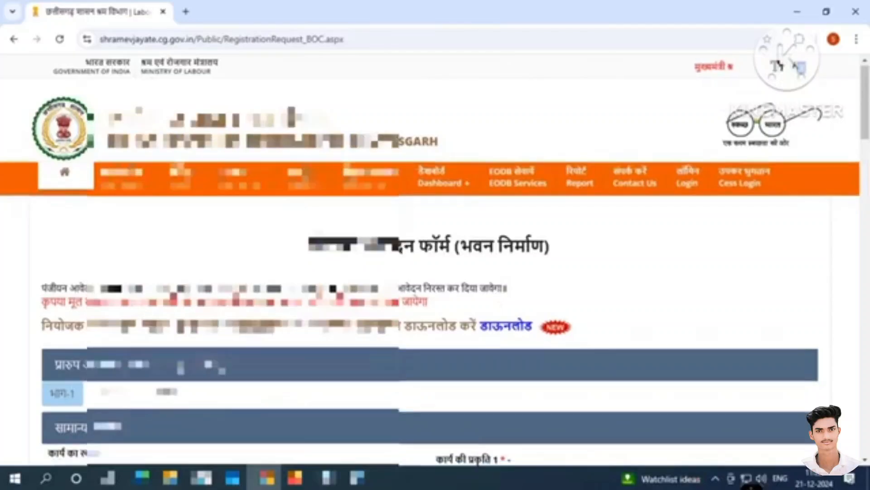
scroll(319, 241, "down", 12)
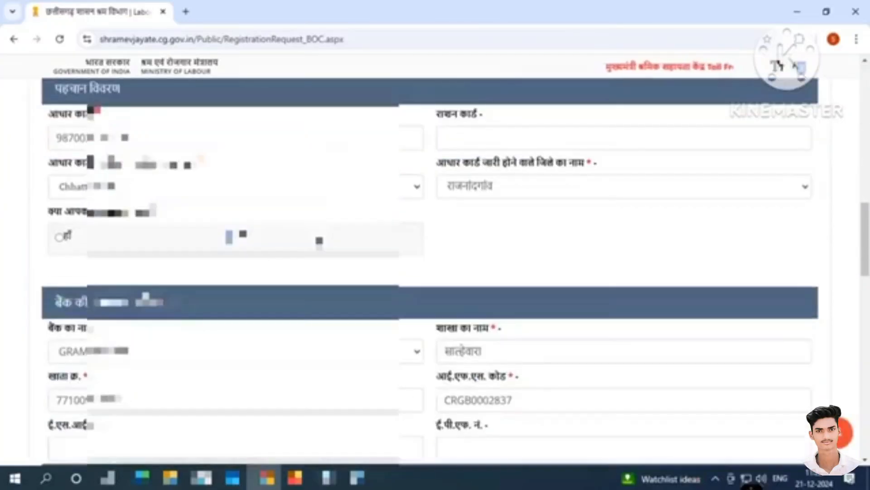
scroll(319, 241, "down", 5)
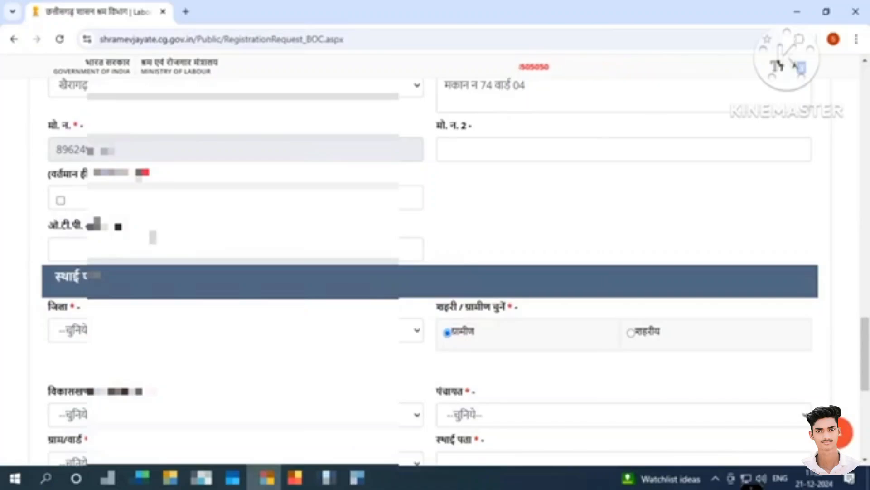
left_click(61, 202)
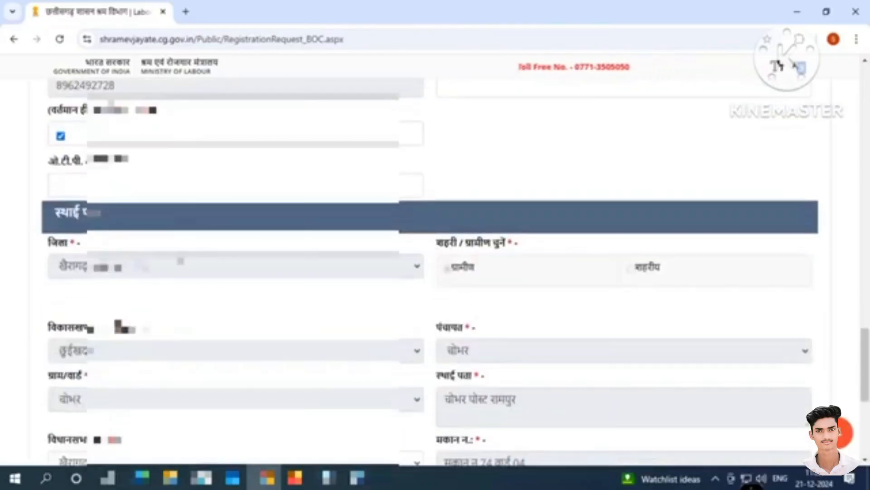
scroll(436, 272, "down", 4)
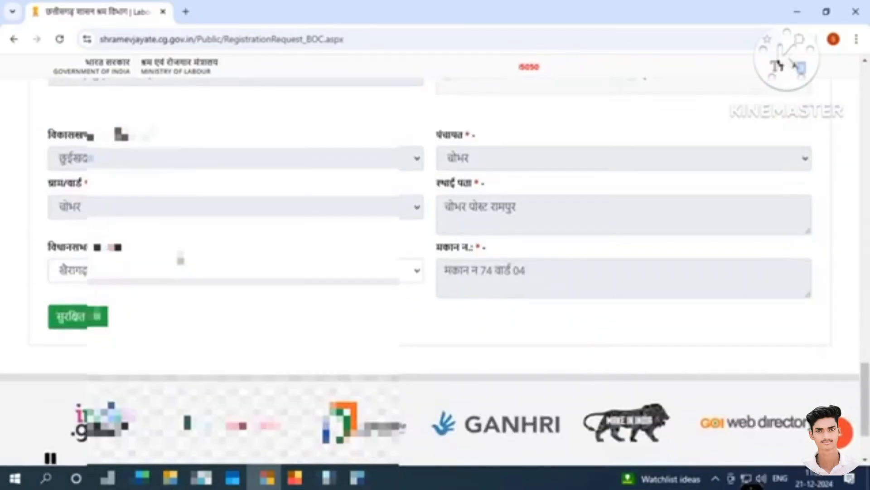
scroll(435, 272, "up", 20)
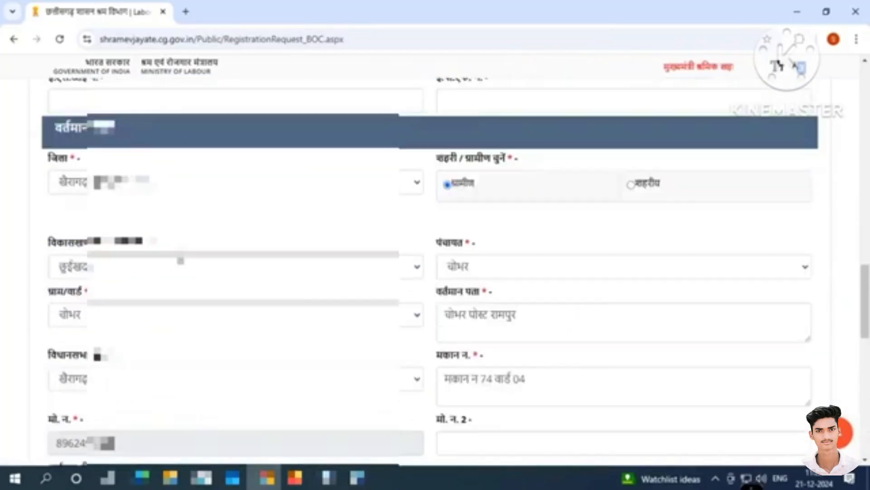
scroll(435, 272, "down", 5)
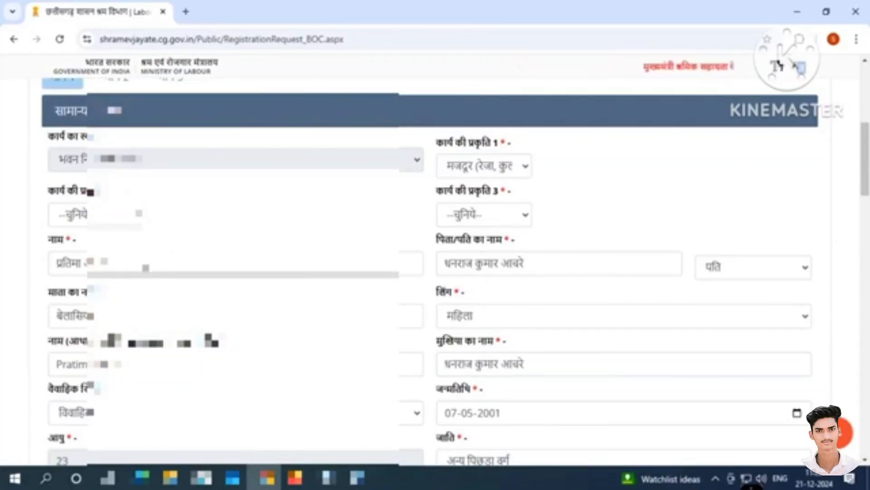
Review the applicant and father/husband name entries, then scroll down to the सुरक्षित button
left_click(146, 267)
left_click(569, 268)
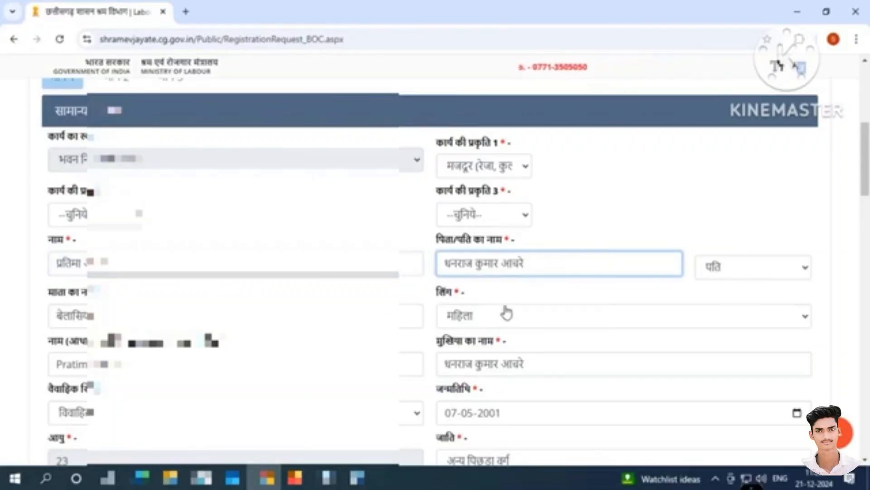
scroll(539, 313, "down", 1)
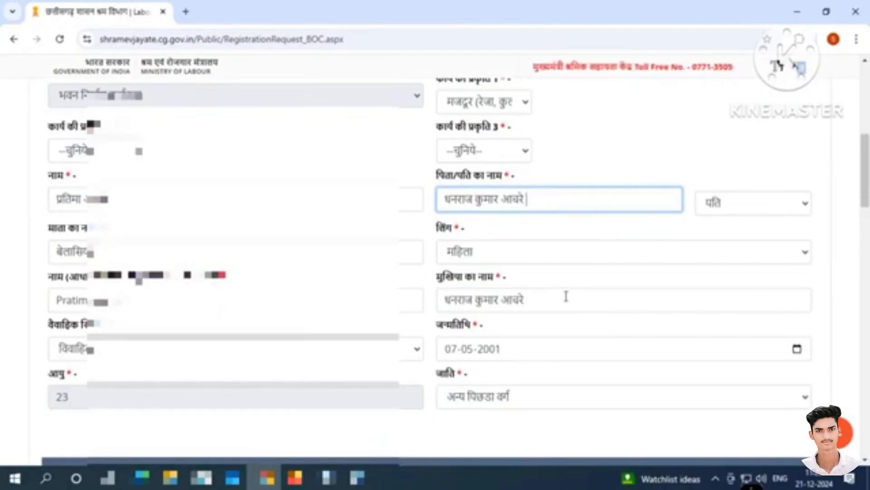
scroll(567, 296, "down", 1)
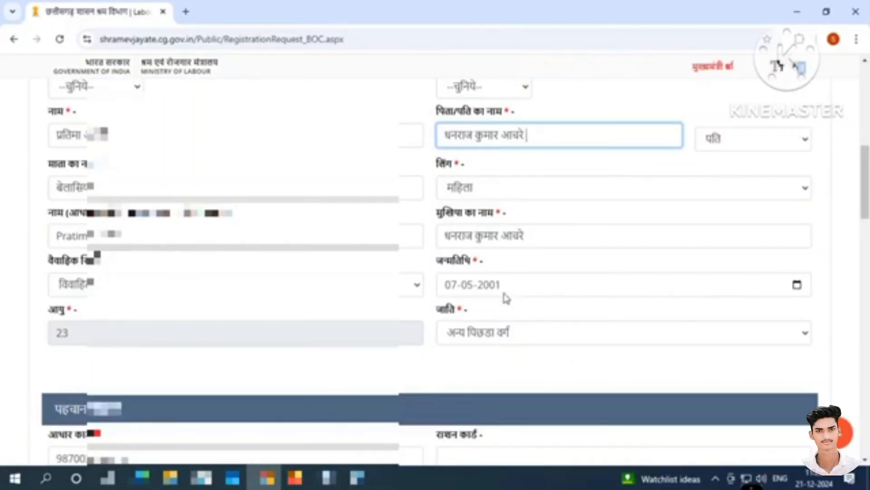
scroll(505, 297, "down", 3)
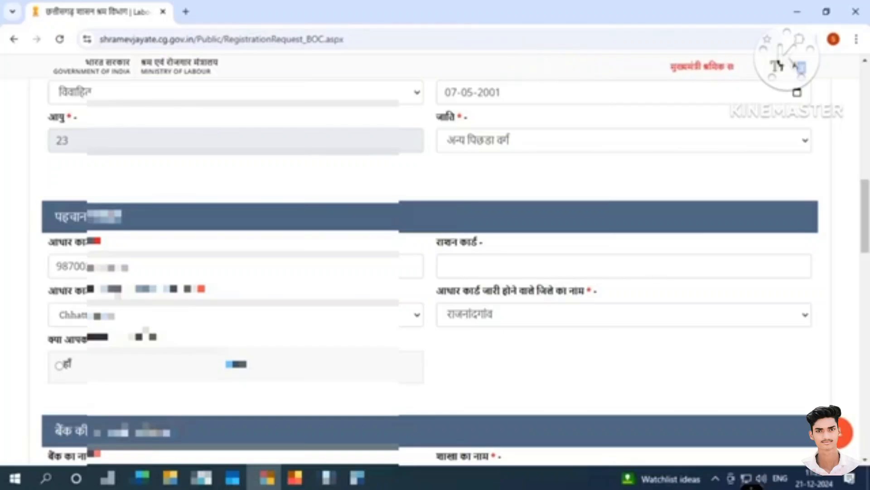
scroll(291, 257, "down", 2)
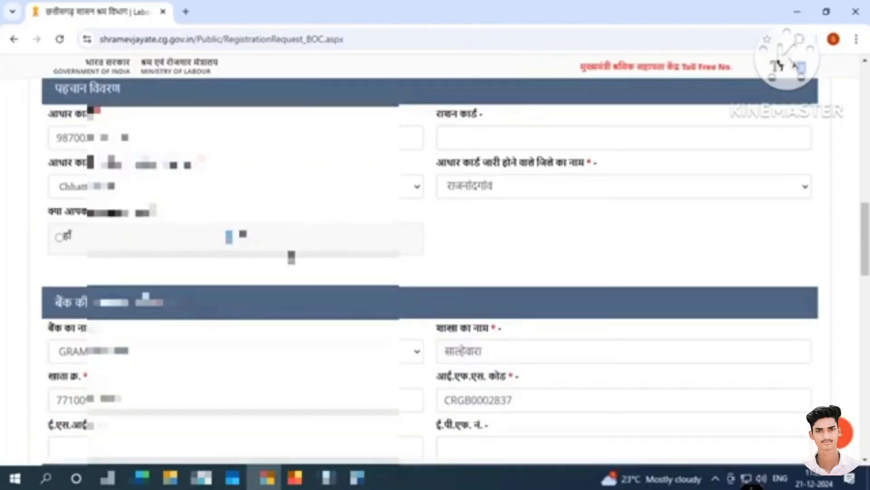
scroll(291, 257, "down", 2)
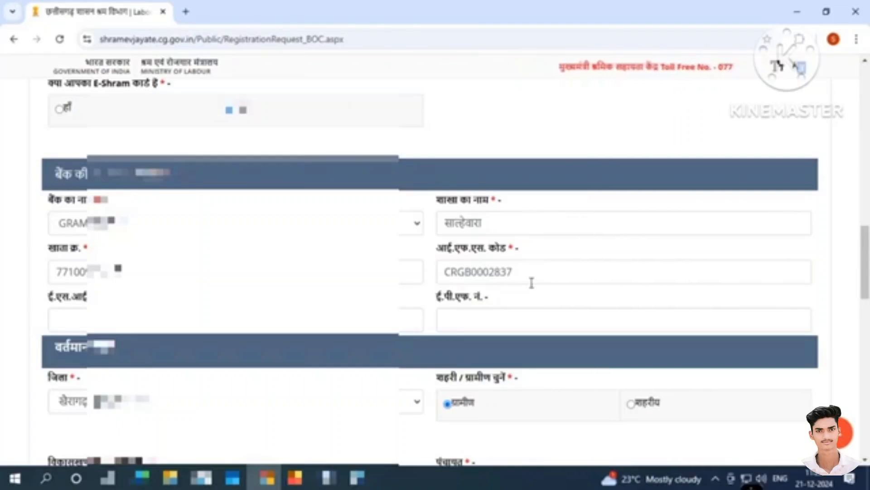
scroll(532, 283, "down", 5)
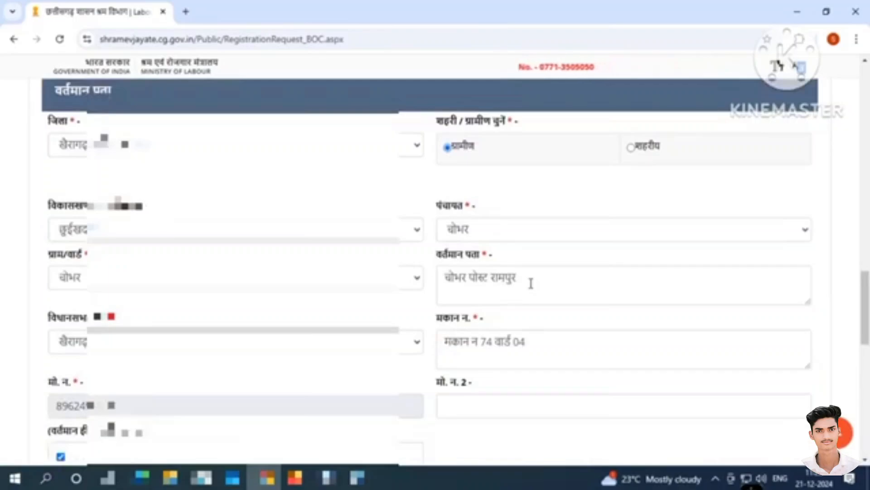
scroll(531, 283, "down", 1)
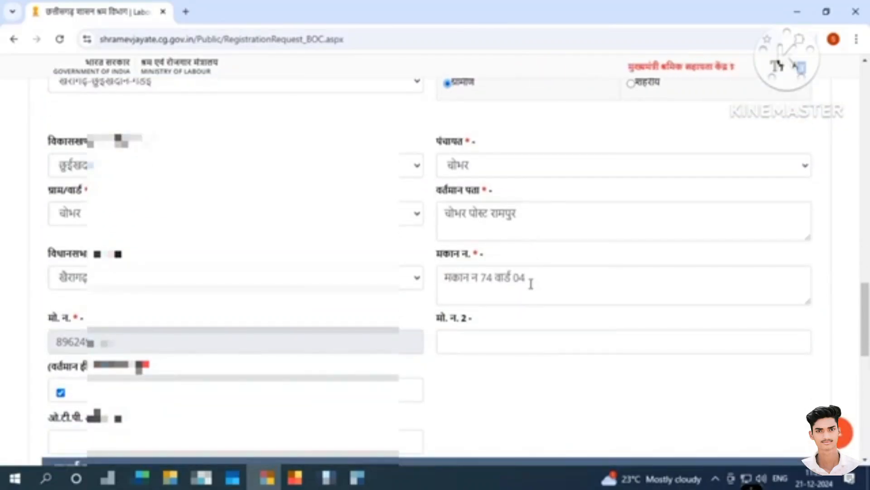
scroll(531, 284, "down", 6)
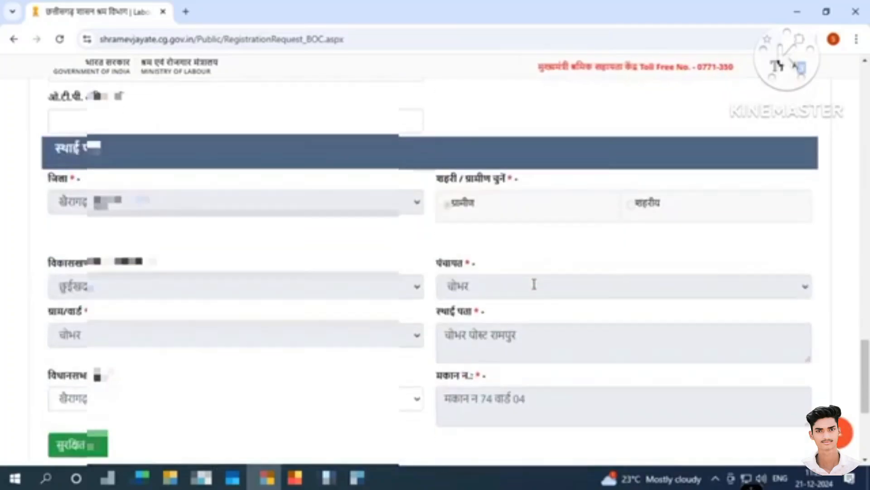
scroll(534, 285, "down", 3)
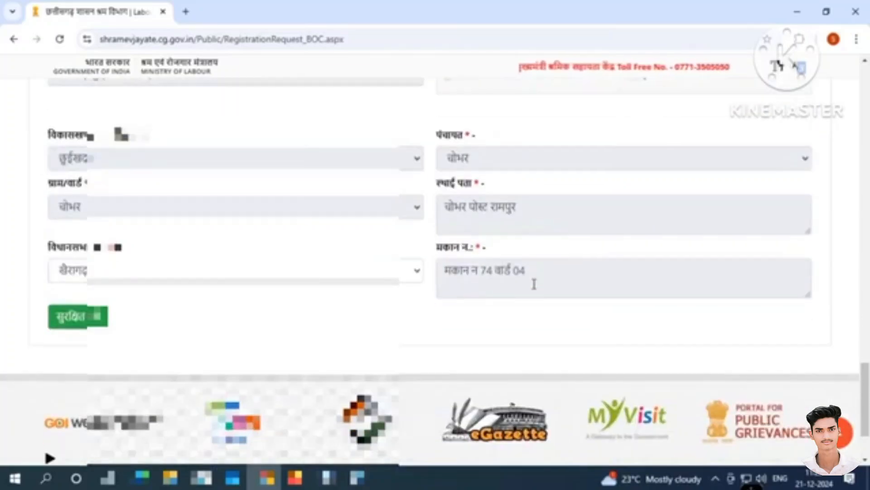
Attempt to save part 1 with सुरक्षित and dismiss the wrong-OTP alert
left_click(79, 325)
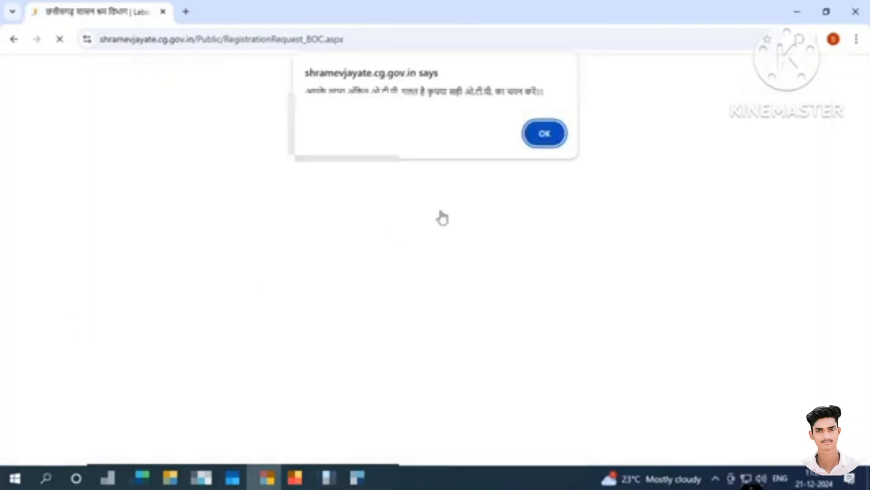
left_click(544, 135)
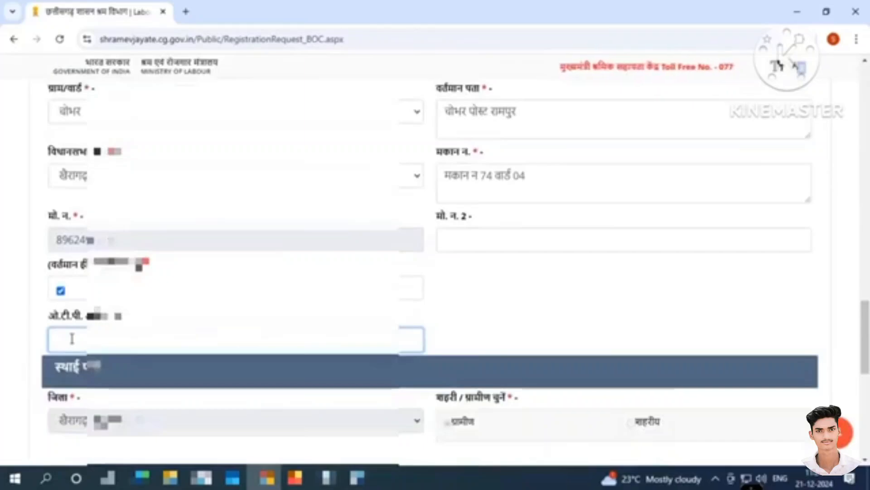
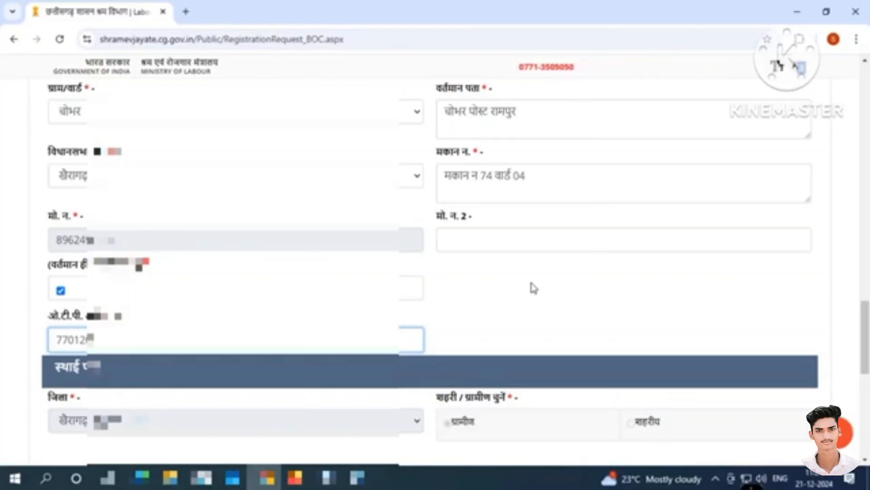
Enter the OTP, correct one mistyped digit, and save part 1 of the registration
left_click(75, 341)
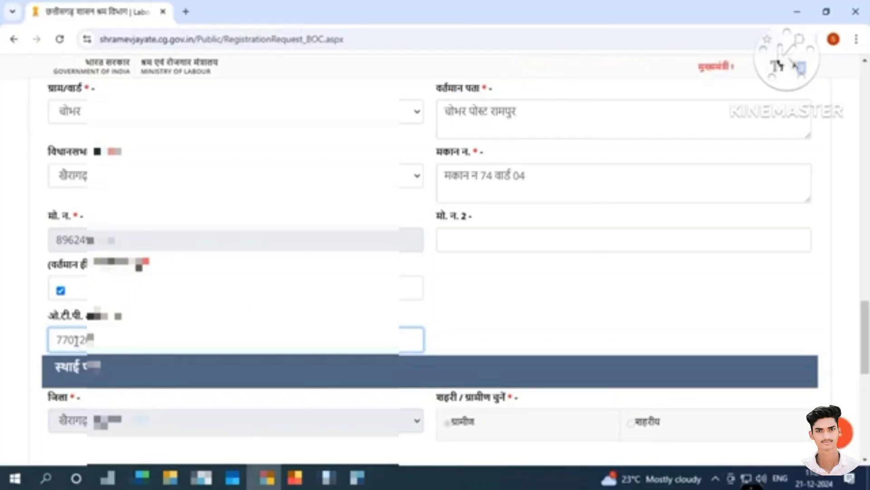
key("BackSpace")
left_click(104, 340)
type("9")
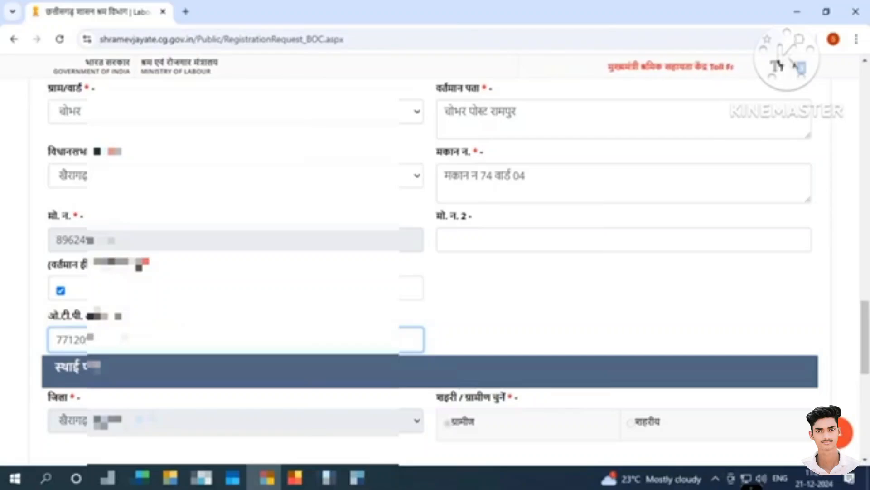
scroll(74, 281, "down", 3)
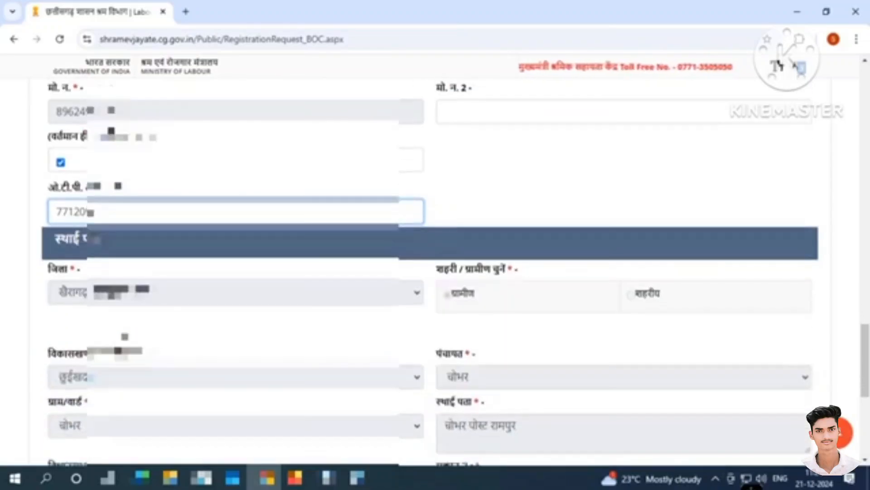
scroll(74, 281, "down", 5)
left_click(74, 280)
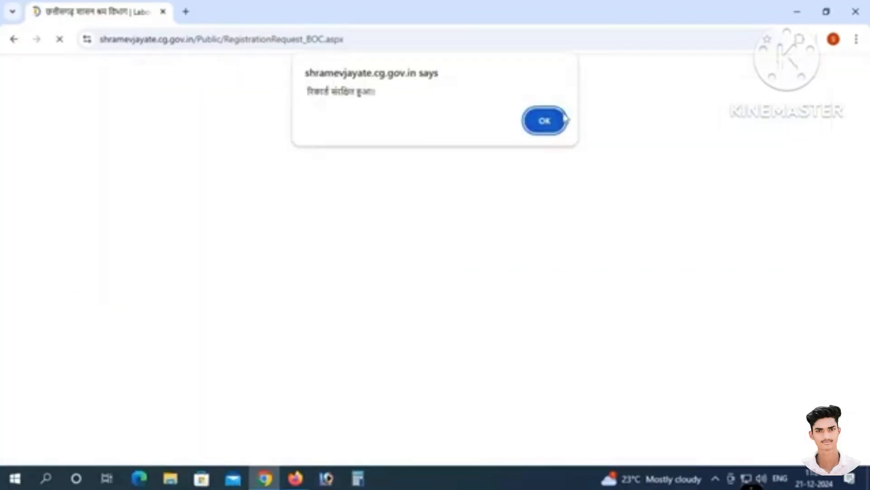
Acknowledge the record-saved alert and review the part 2 employer and family nominee sections
left_click(554, 121)
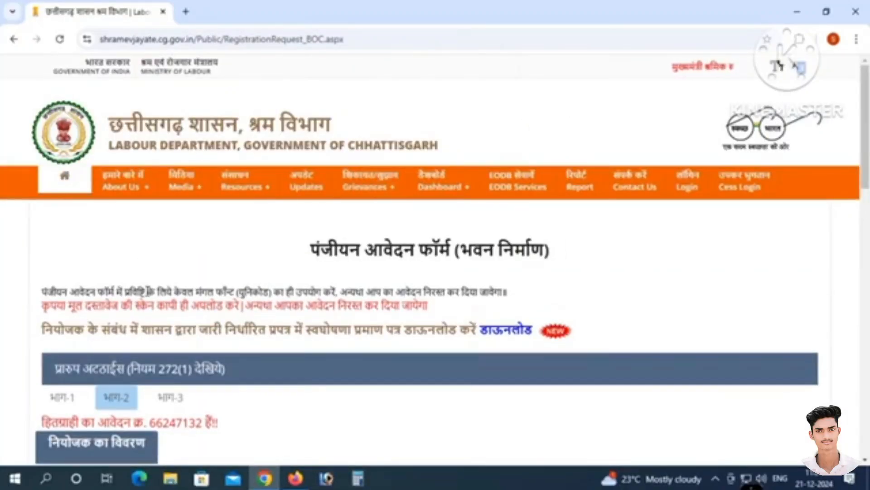
scroll(148, 287, "down", 3)
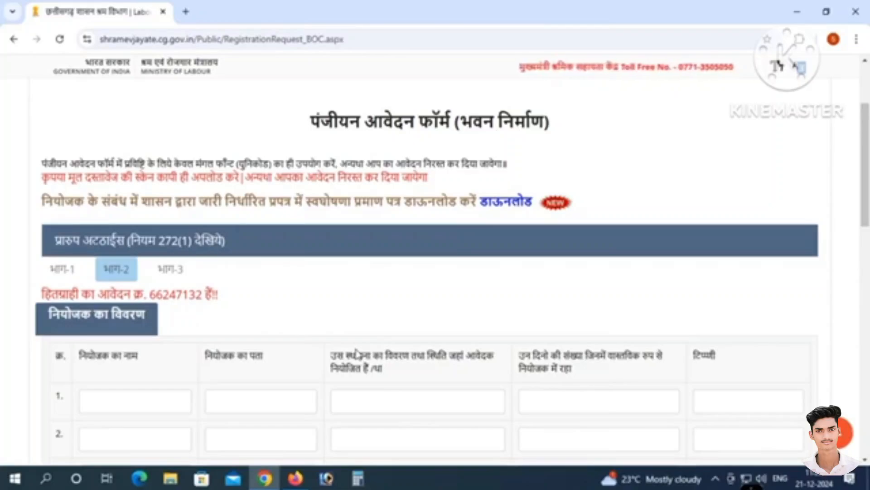
scroll(357, 353, "down", 7)
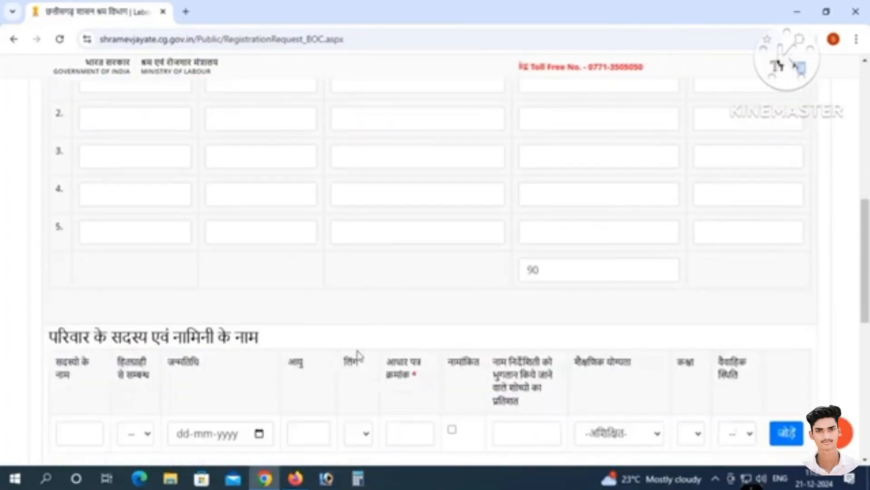
scroll(358, 351, "down", 3)
scroll(360, 355, "down", 3)
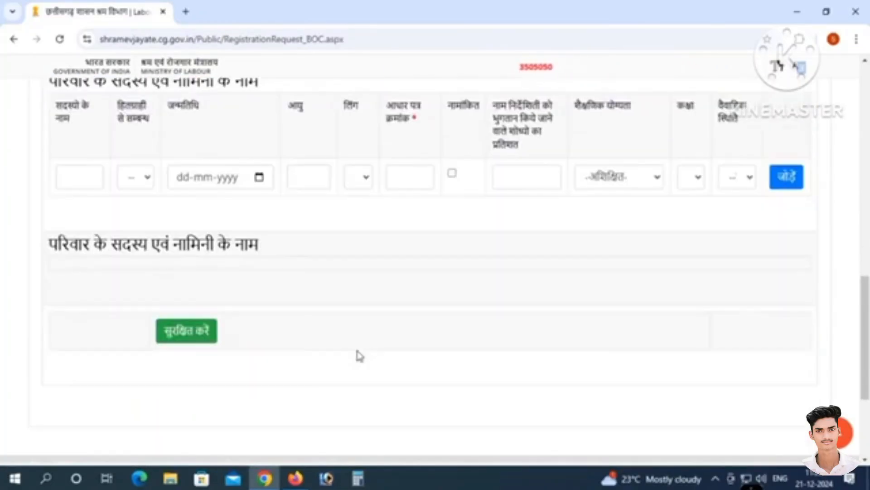
scroll(356, 350, "up", 7)
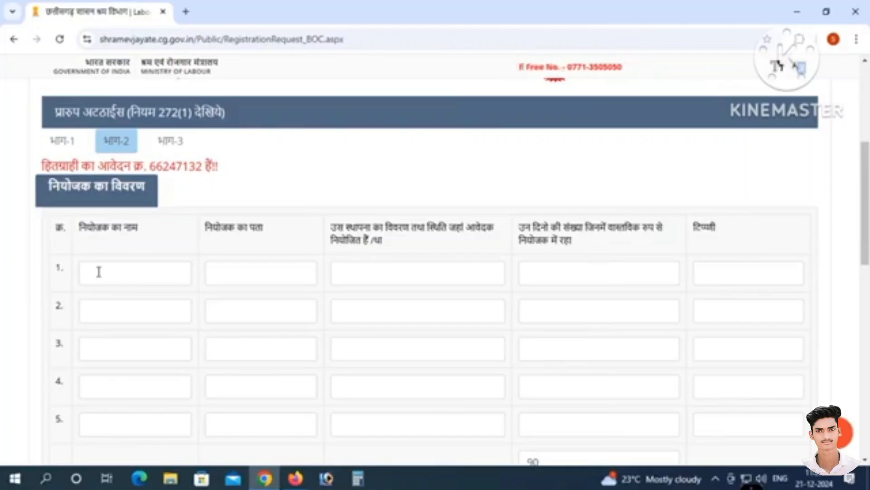
scroll(99, 272, "down", 5)
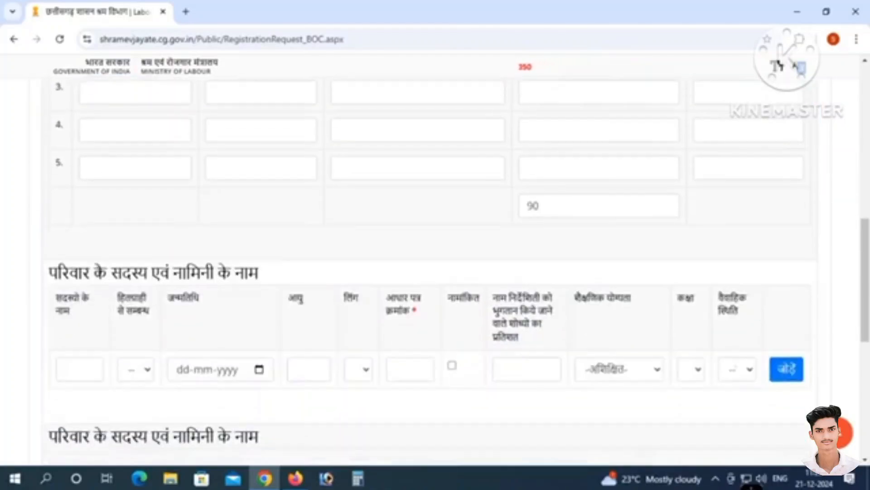
scroll(100, 276, "up", 6)
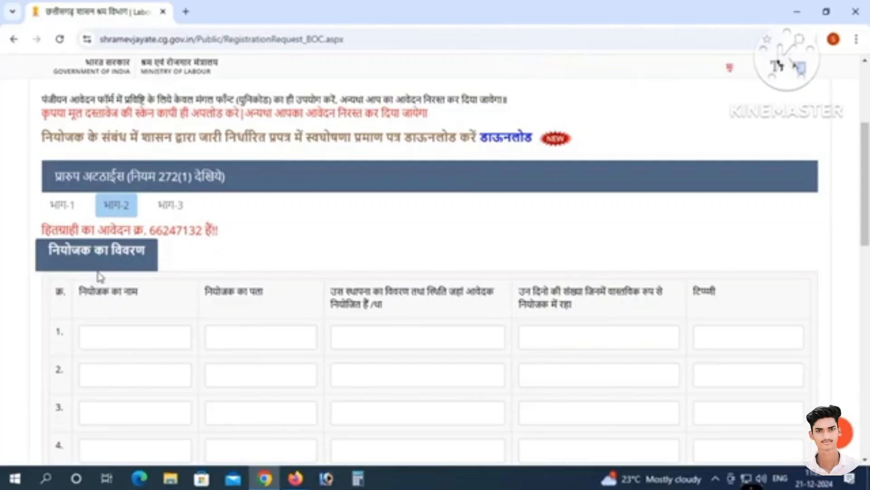
scroll(100, 277, "down", 3)
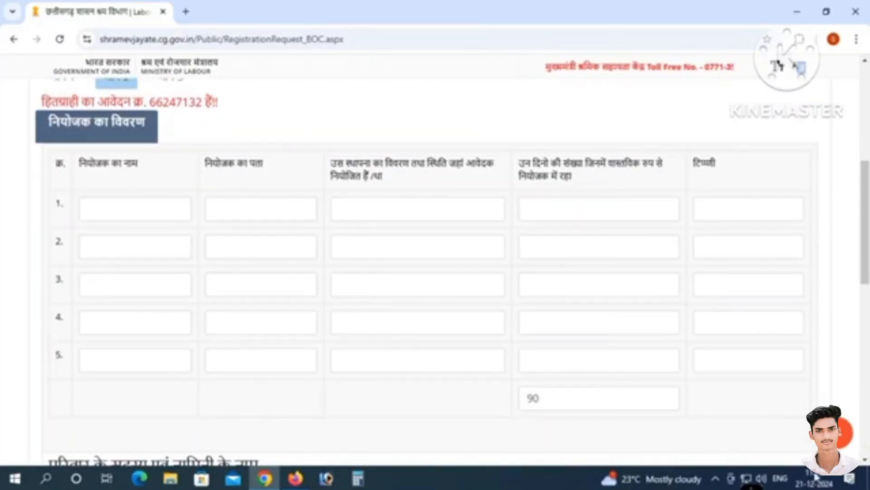
Switch typing to Hindi and enter the first employer's name in row 1
left_click(780, 478)
left_click(738, 404)
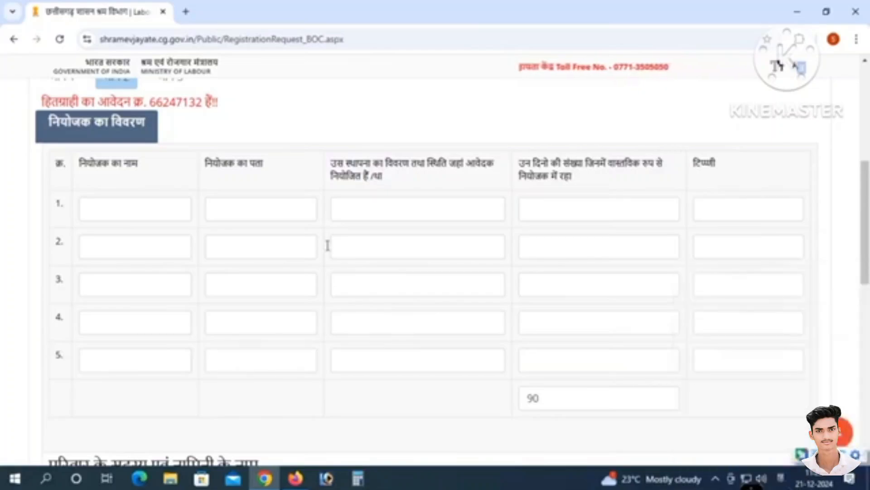
left_click(136, 206)
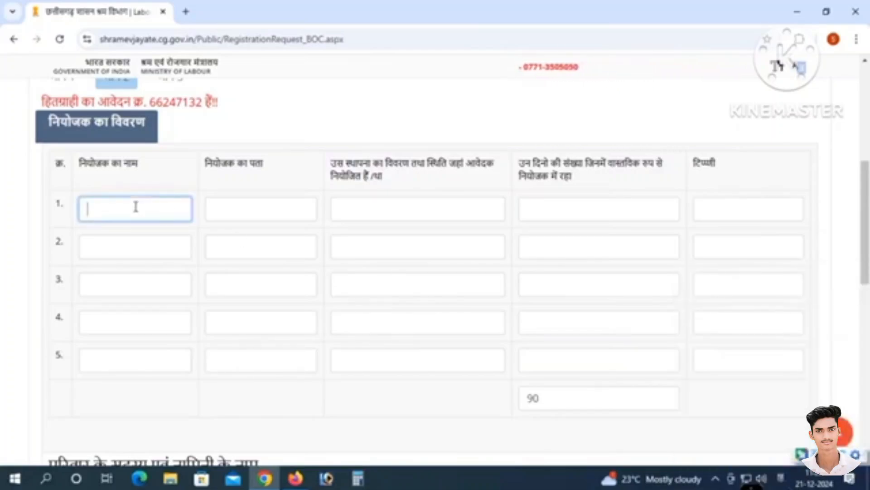
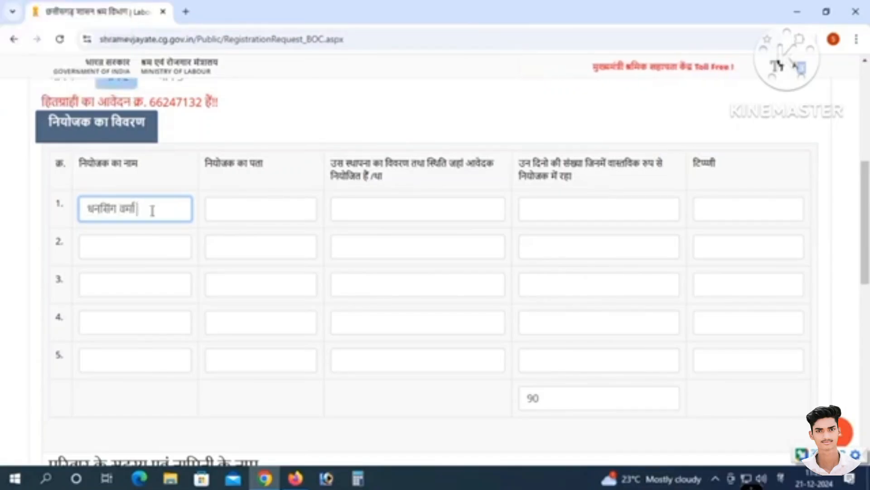
Enter the first employer's address in Hindi and 90 days worked
left_click(243, 215)
type("sa")
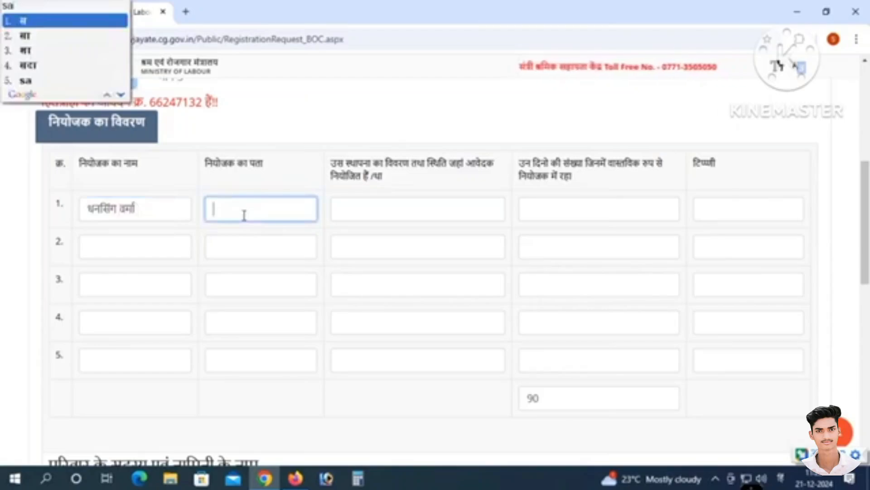
type("haspur")
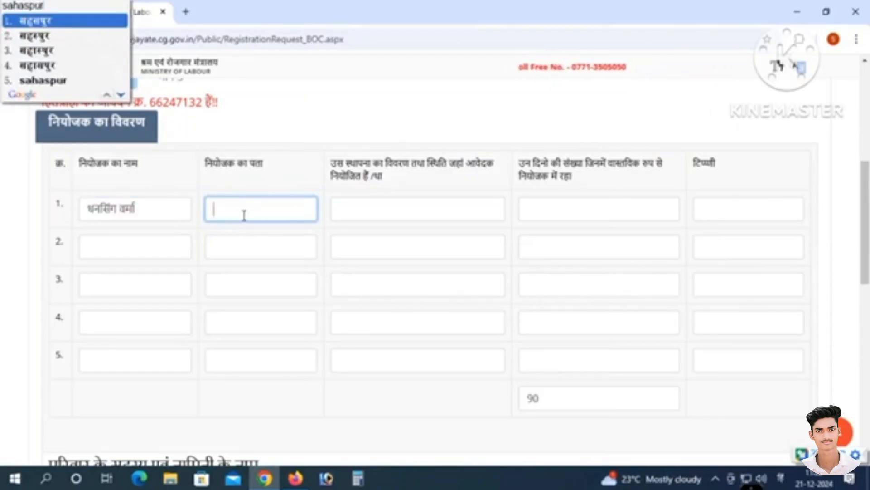
key("space")
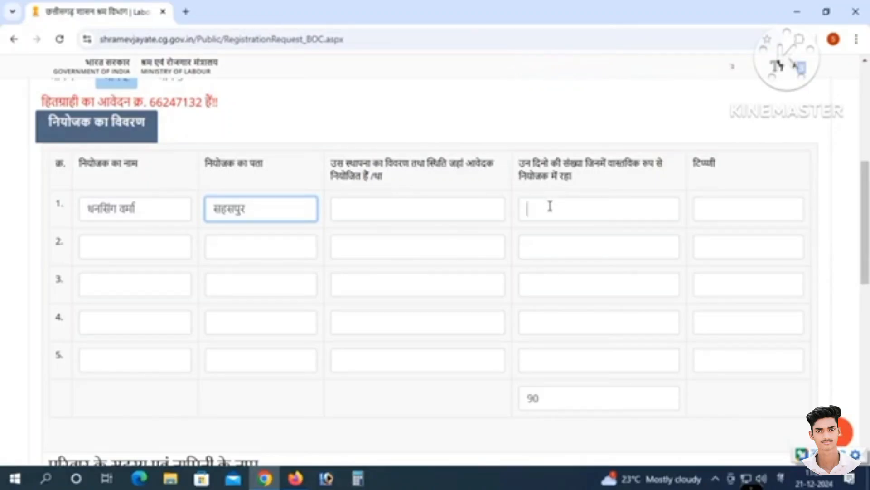
type("90")
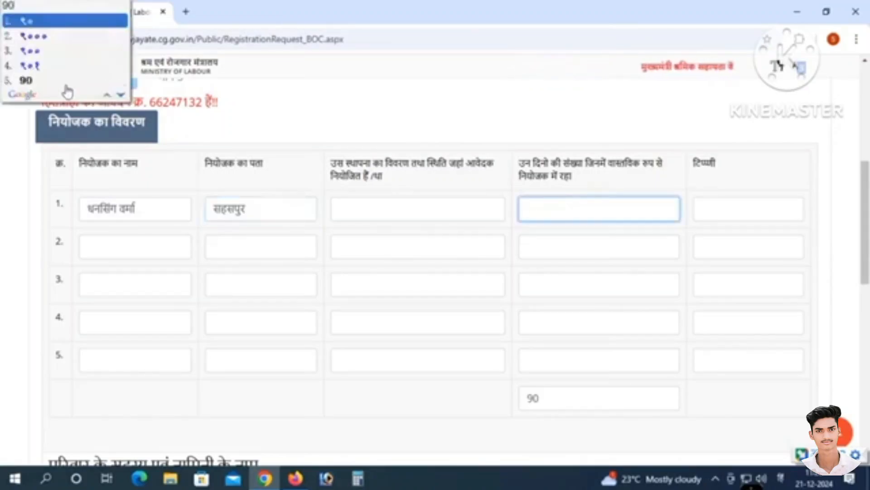
left_click(26, 80)
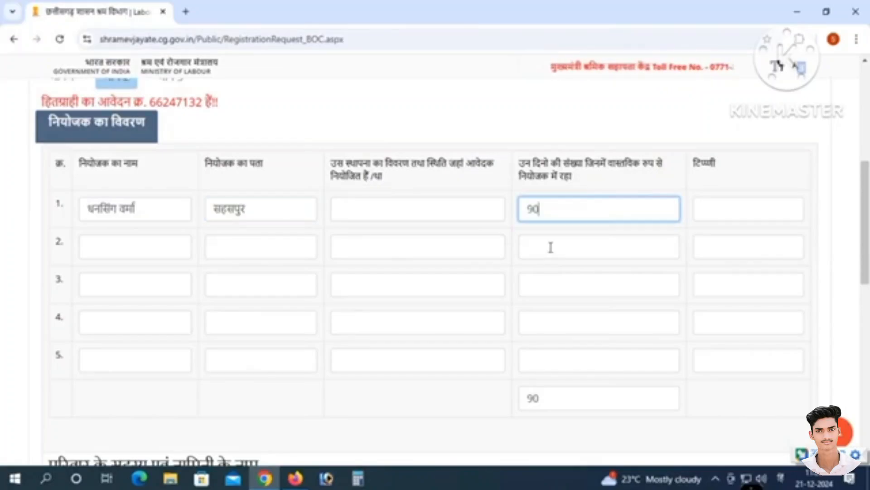
Clear the days-worked value, address and name from the first employer row
left_click_drag(548, 210, 501, 216)
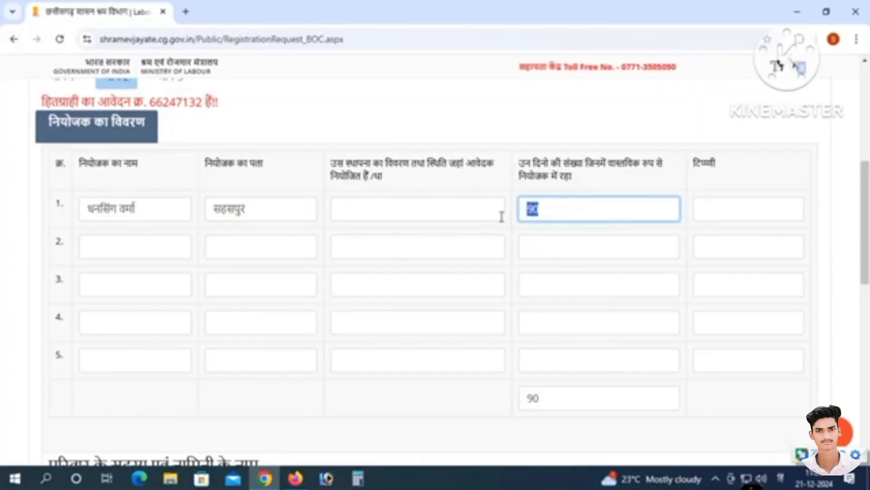
key("BackSpace")
left_click_drag(278, 208, 28, 219)
key("BackSpace")
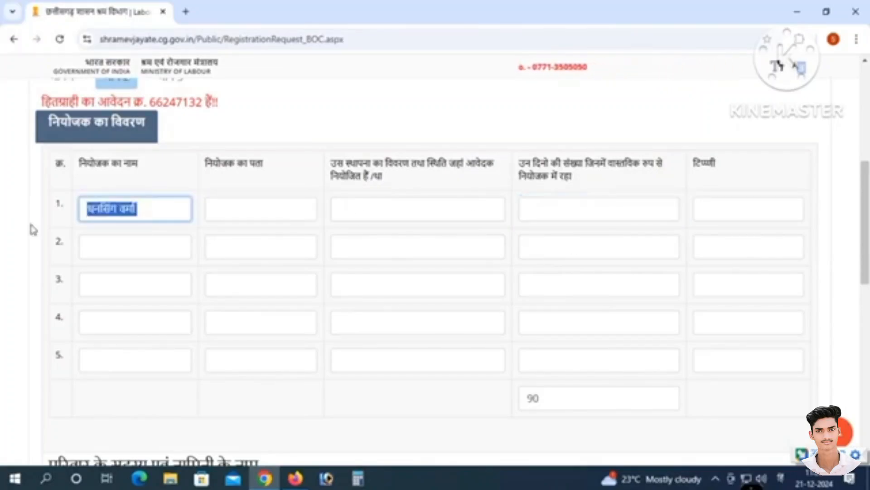
key("BackSpace")
Paste the family member's name and set the relationship to पति
scroll(274, 290, "down", 7)
left_click(82, 243)
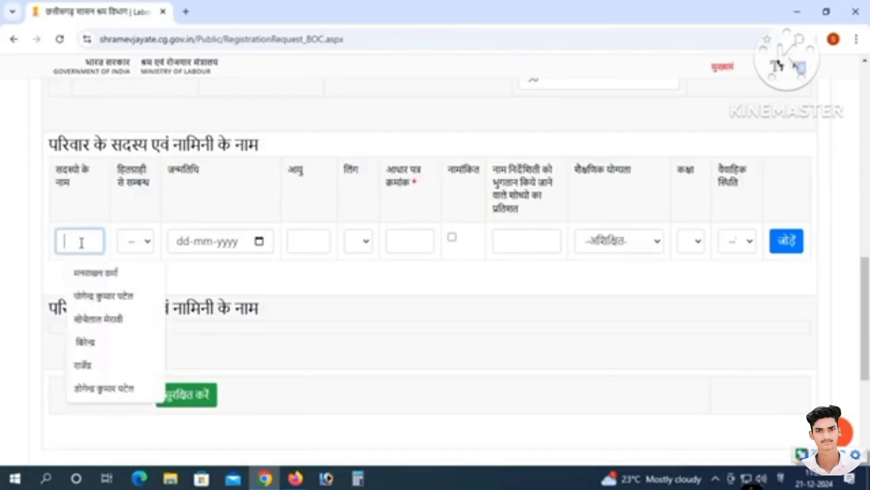
key("ctrl+v")
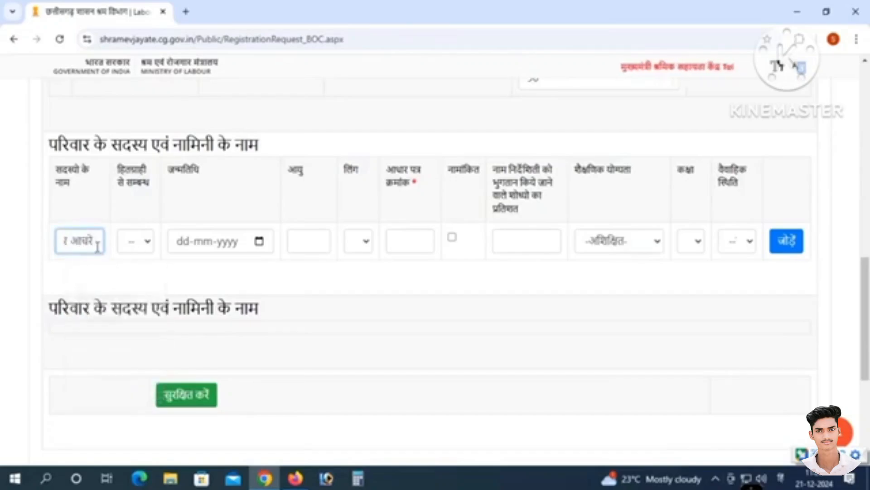
key("Home")
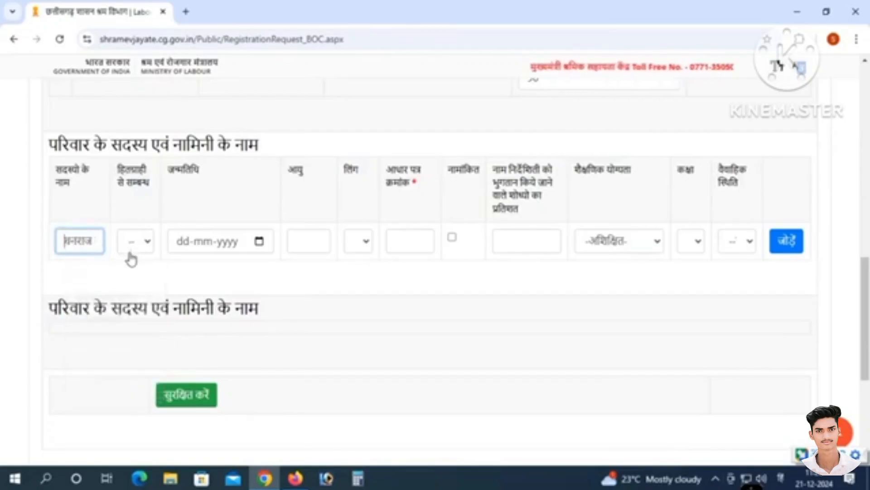
left_click(134, 241)
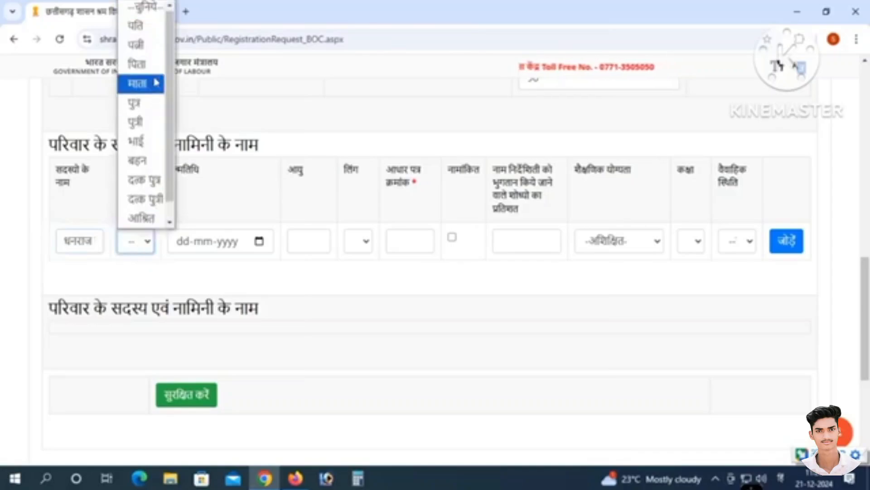
left_click(149, 32)
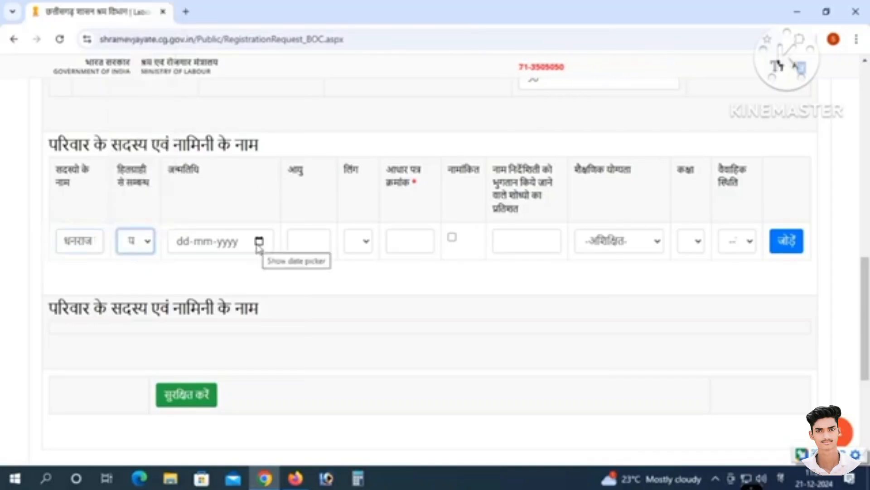
left_click(258, 244)
left_click(210, 271)
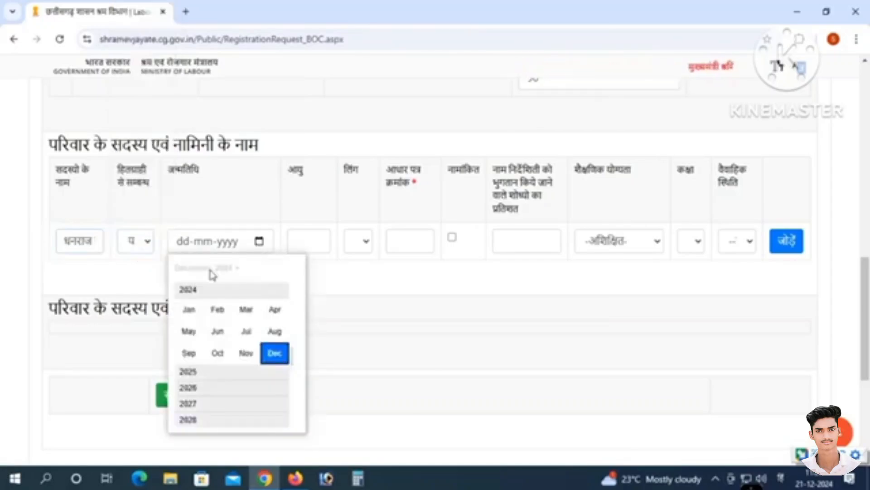
scroll(196, 381, "up", 1)
scroll(196, 381, "up", 5)
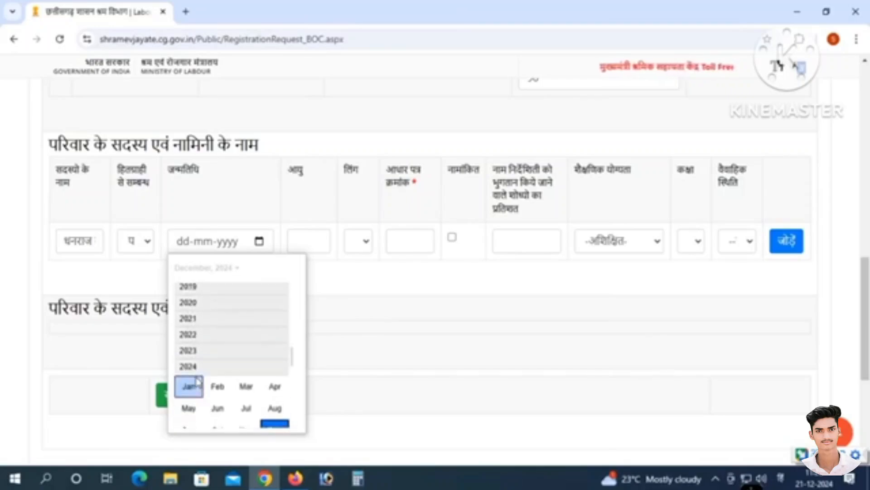
scroll(199, 375, "up", 6)
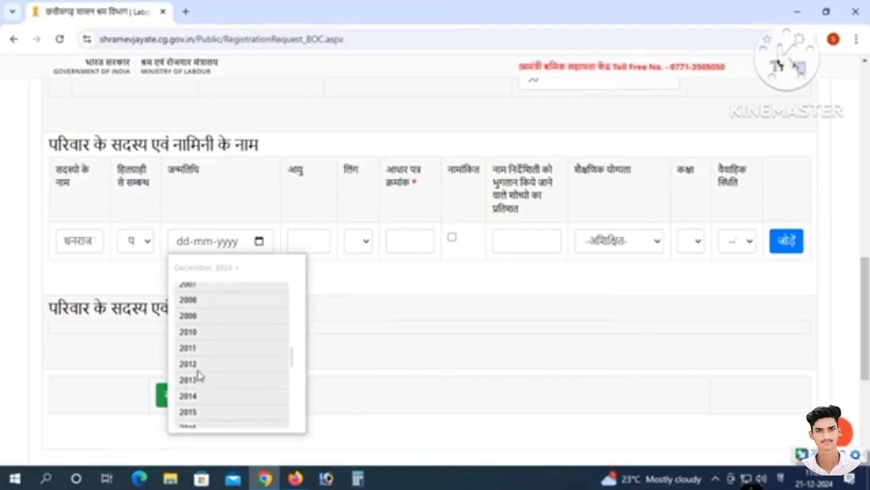
scroll(199, 375, "up", 1)
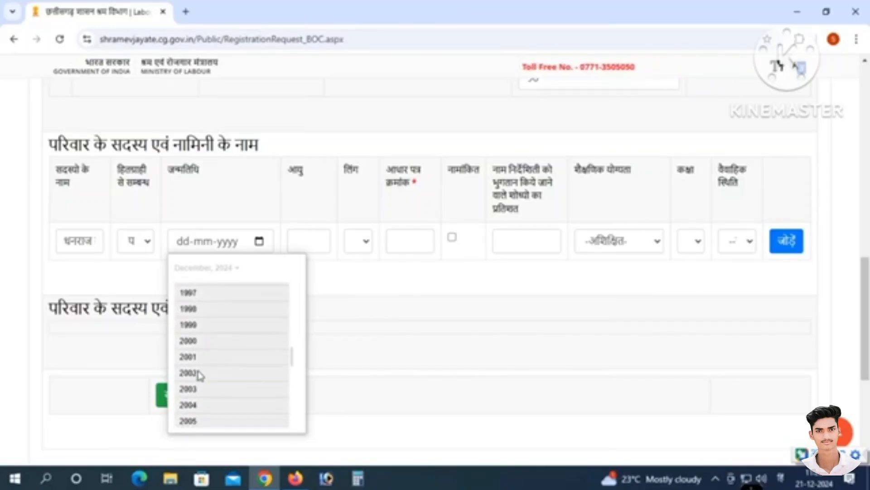
left_click(194, 332)
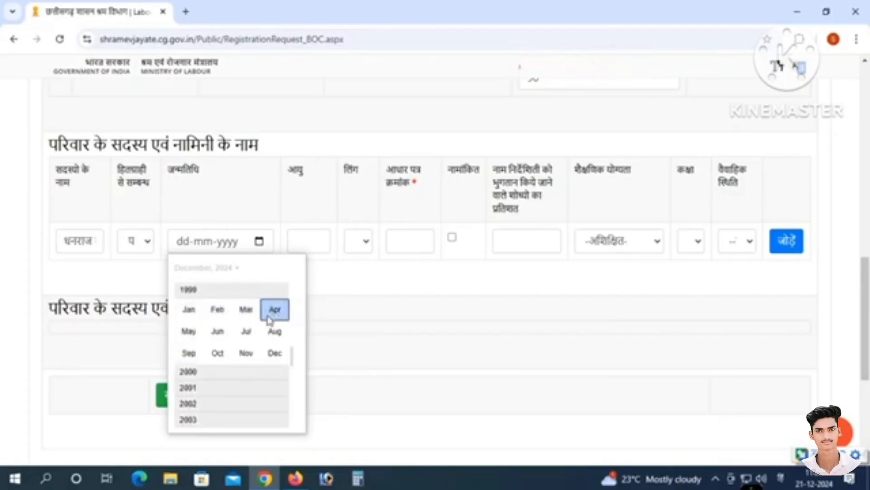
left_click(218, 331)
left_click(219, 328)
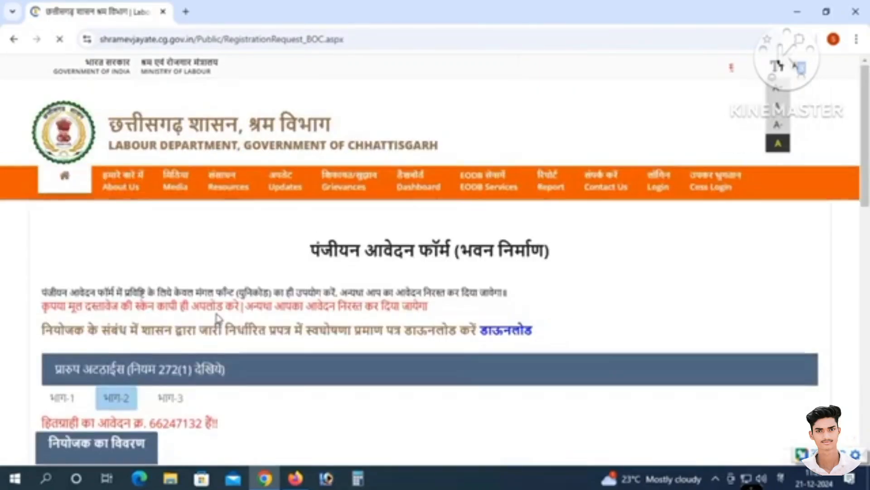
scroll(219, 318, "down", 15)
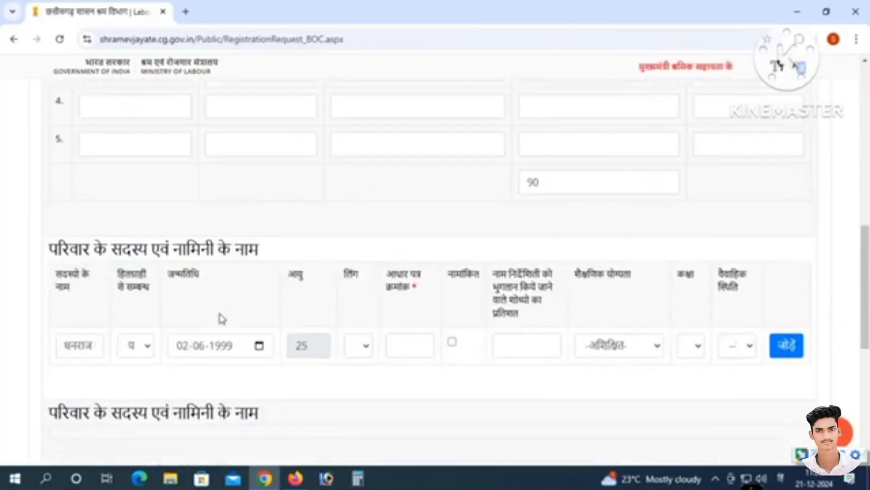
Switch typing to English (India) and enter the member's Aadhaar number
left_click(368, 251)
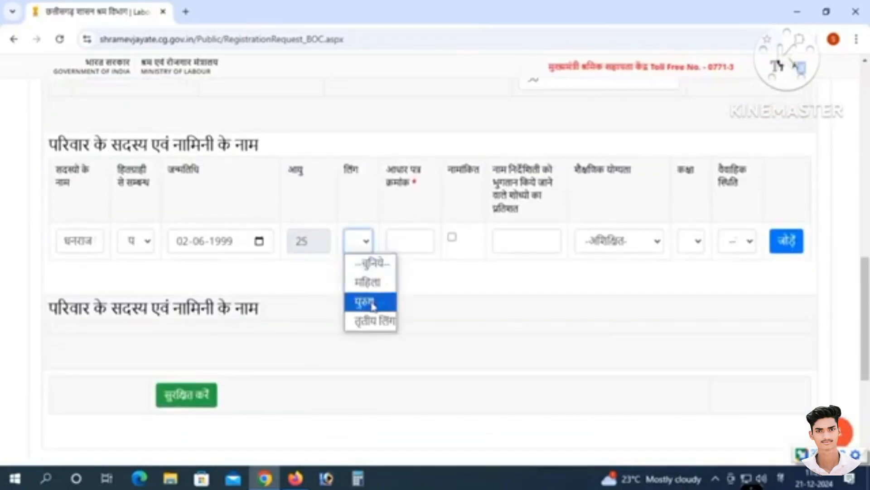
left_click(398, 266)
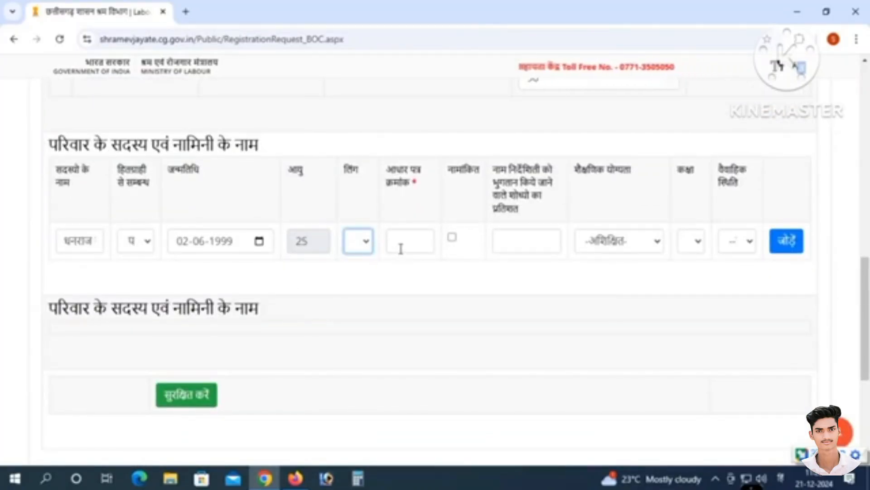
left_click(781, 478)
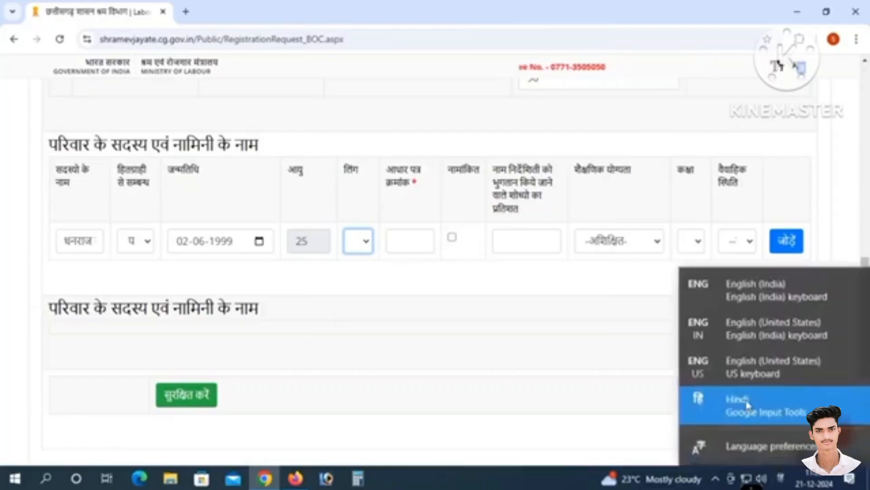
left_click(766, 294)
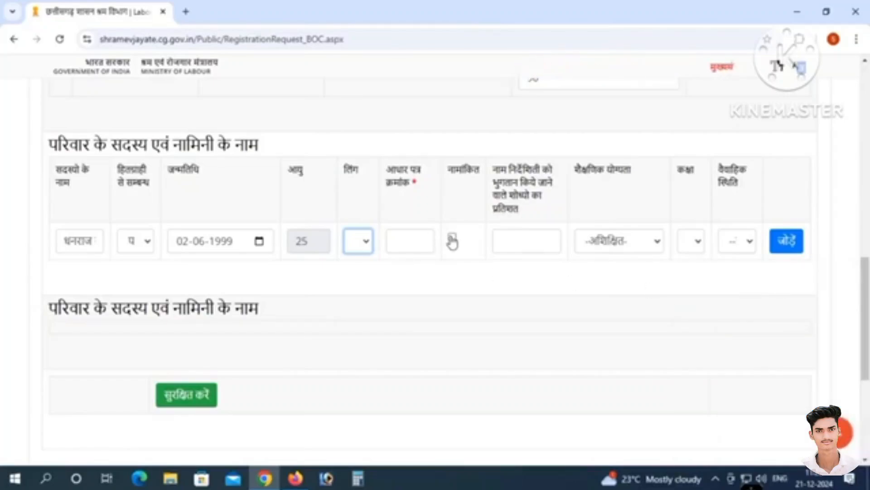
left_click(409, 240)
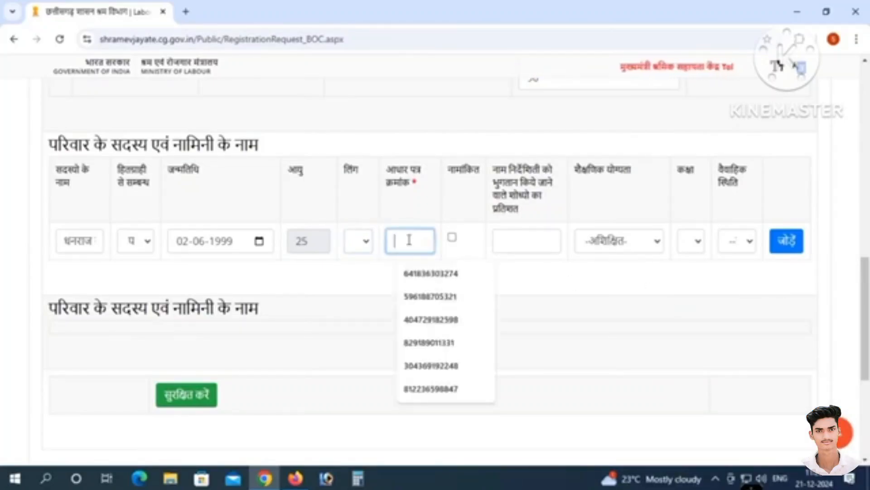
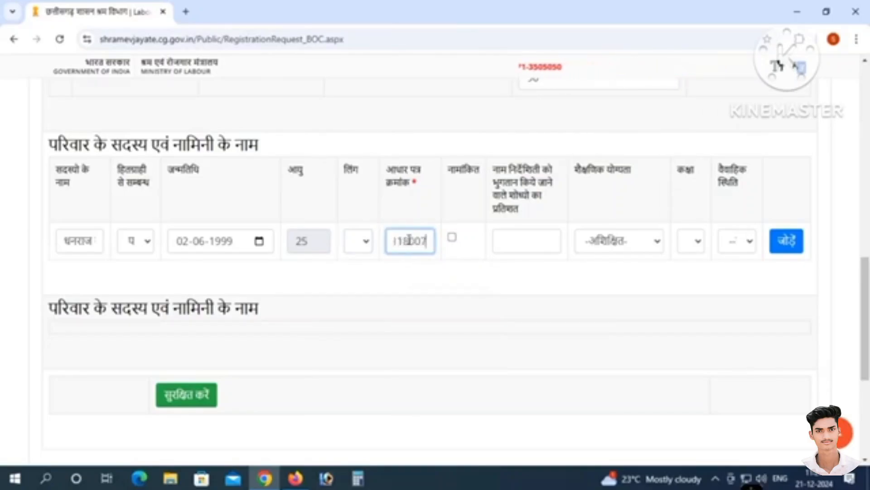
Mark the member as nominee with a 100 share and education उच्चतर माध्यमिक
left_click(451, 238)
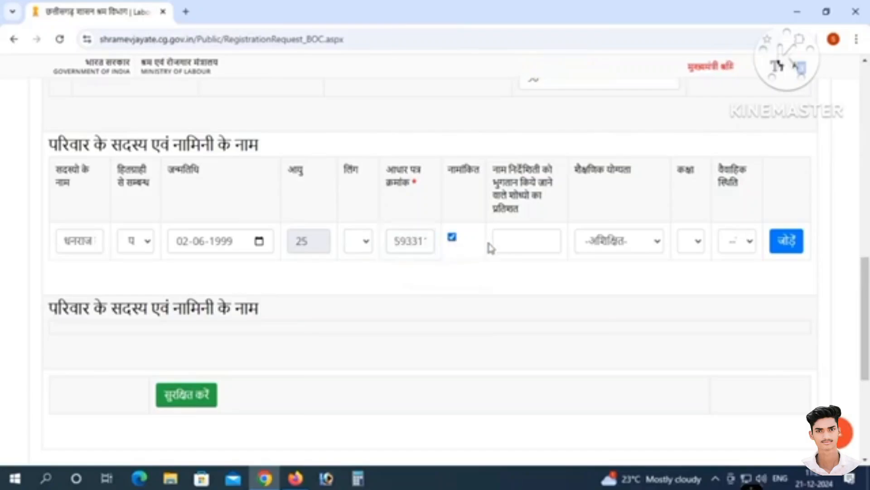
left_click(504, 241)
type("100")
left_click(622, 249)
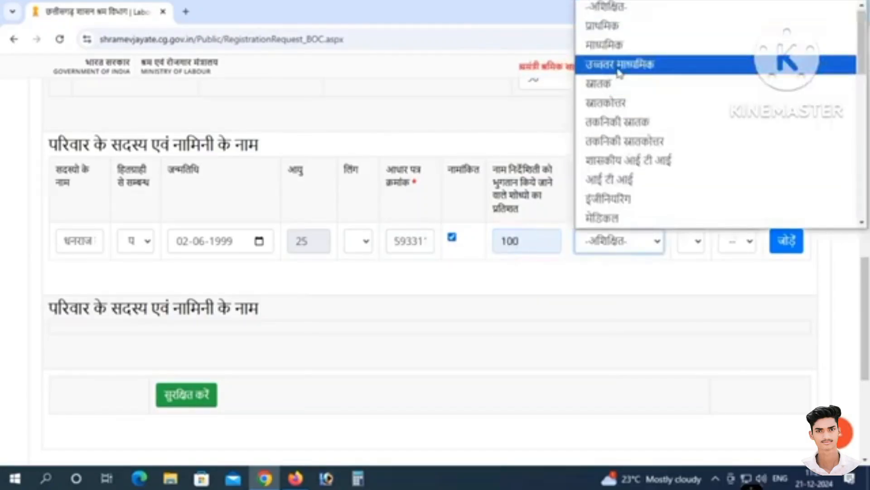
left_click(619, 64)
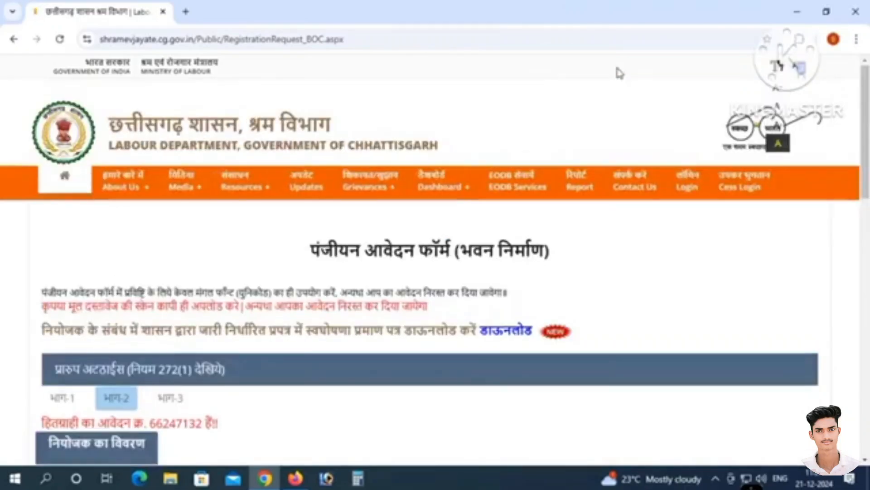
Choose the member's class level and set marital status to विवाहित
scroll(641, 305, "down", 10)
scroll(643, 308, "down", 1)
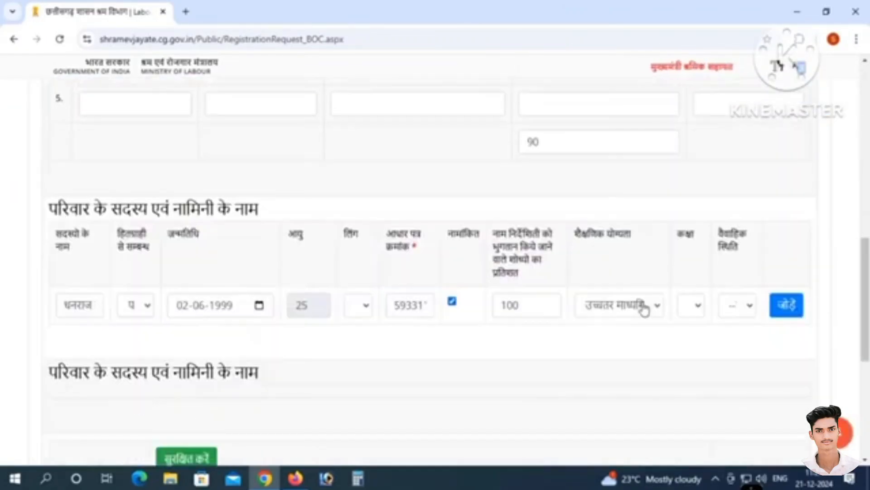
left_click(692, 305)
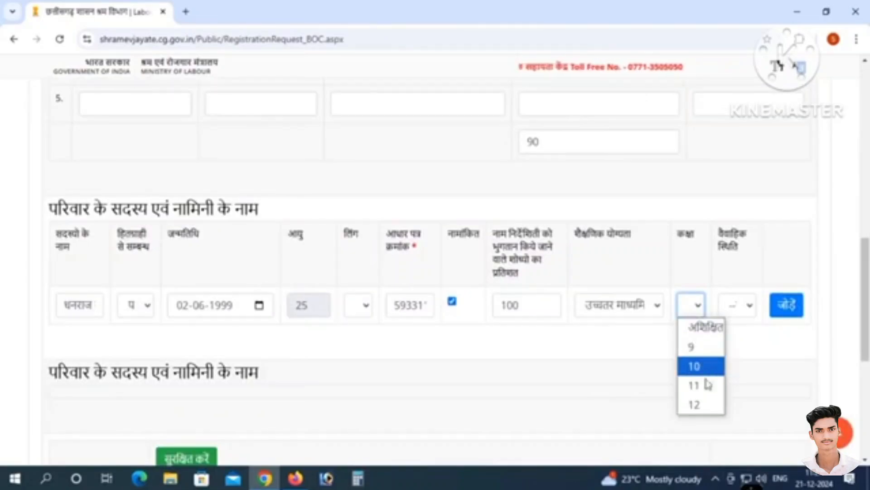
left_click(707, 404)
left_click(749, 309)
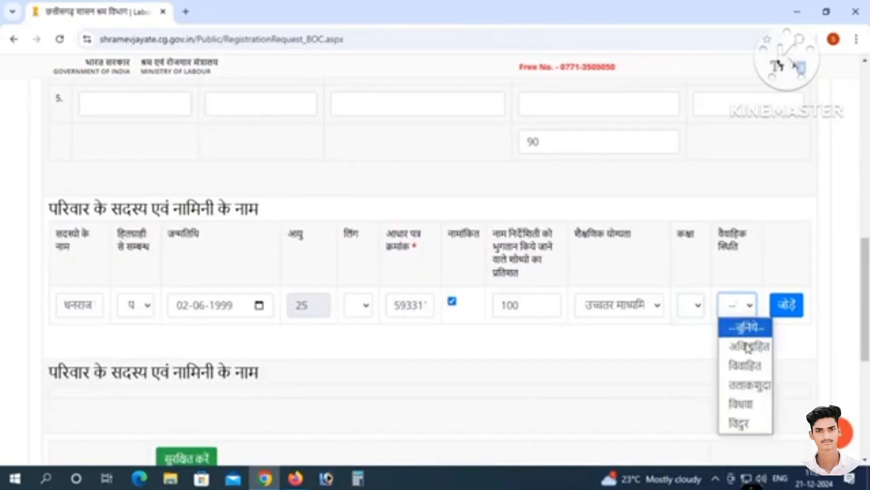
left_click(752, 365)
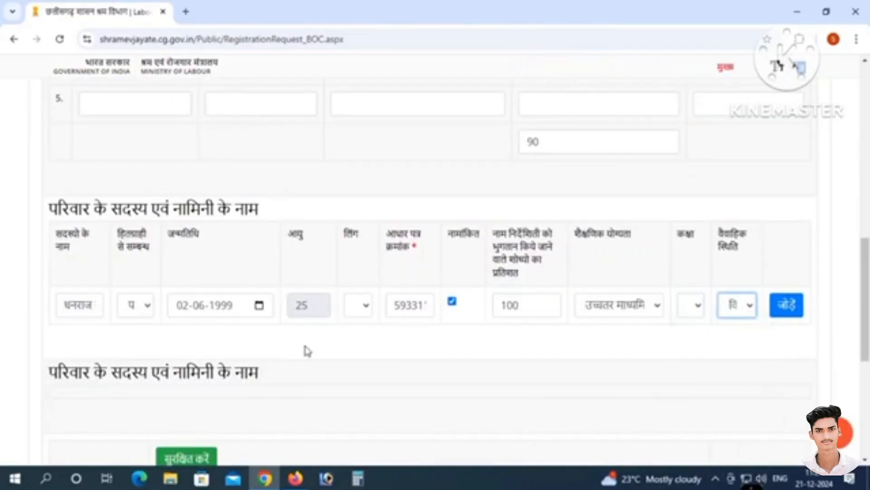
scroll(599, 375, "down", 2)
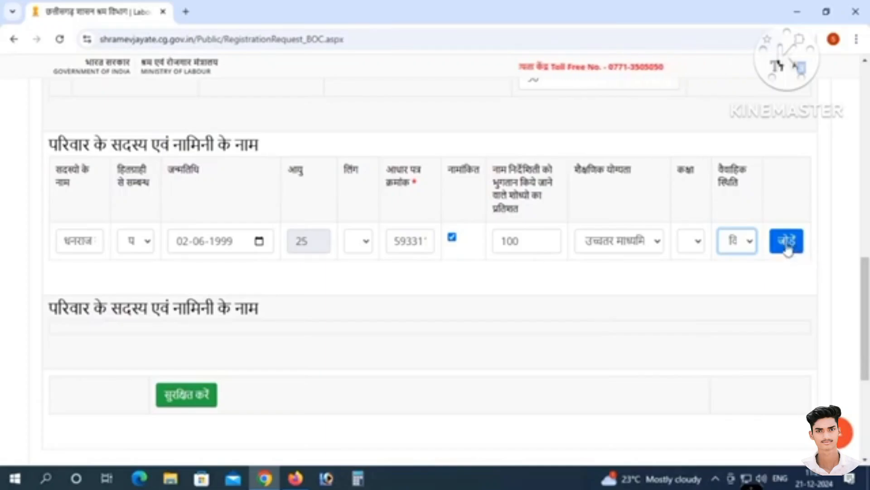
Add the member to the nominee list, attempt saving part 2, and dismiss the missing-days warning
left_click(787, 248)
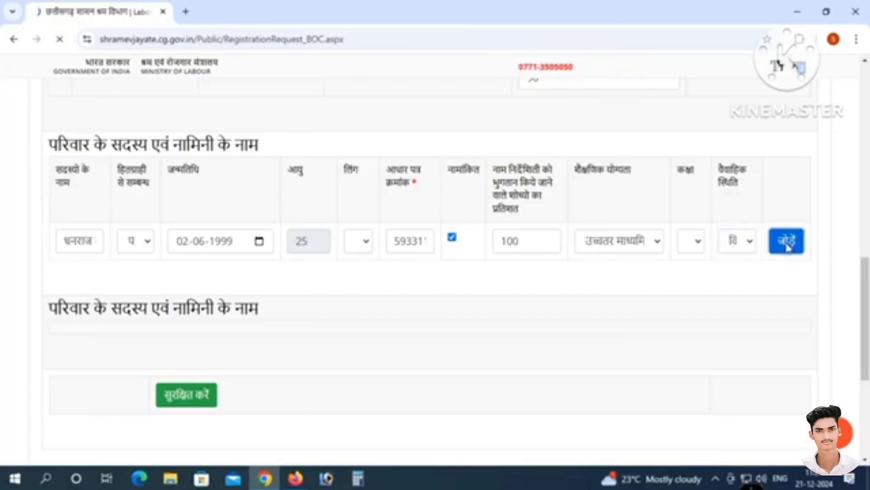
scroll(211, 263, "down", 14)
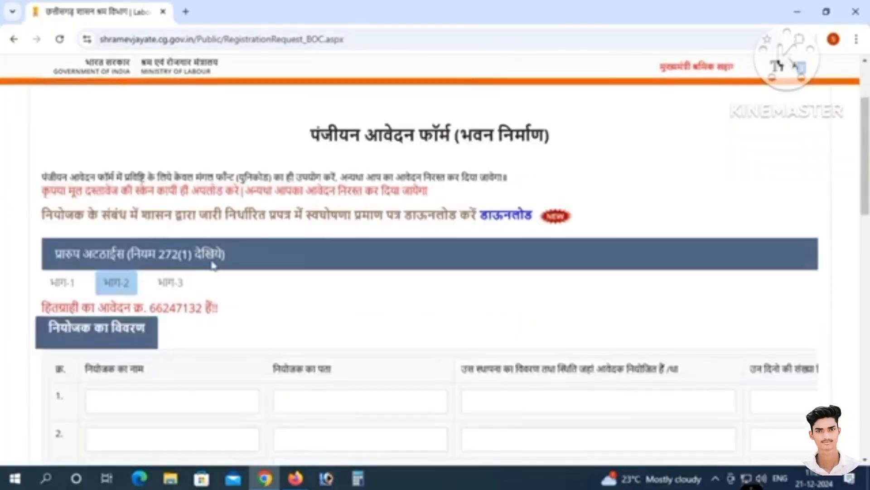
scroll(210, 263, "down", 3)
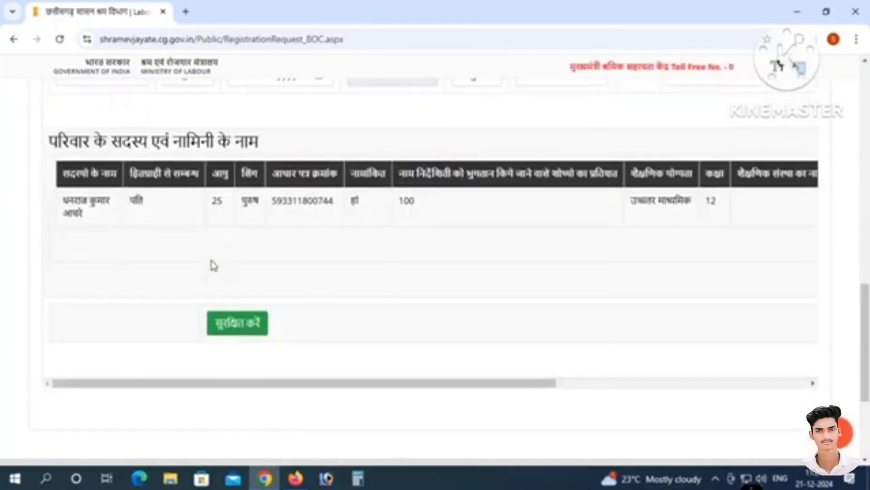
left_click(240, 330)
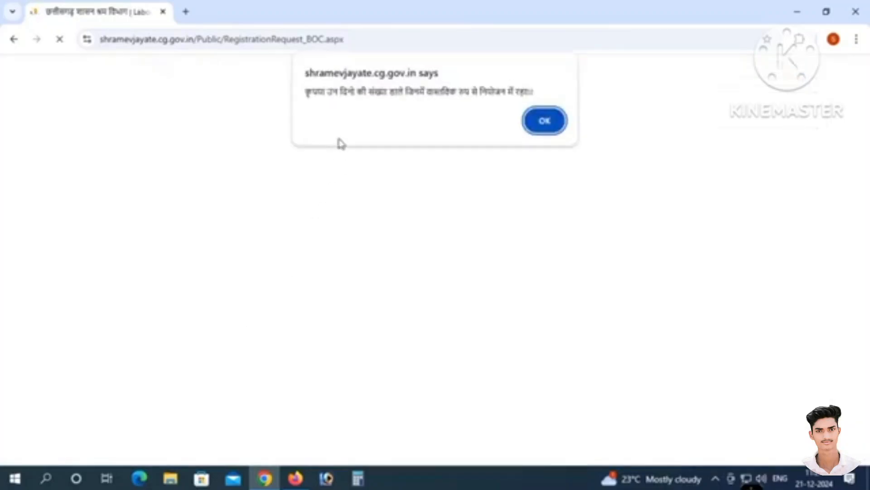
left_click(545, 121)
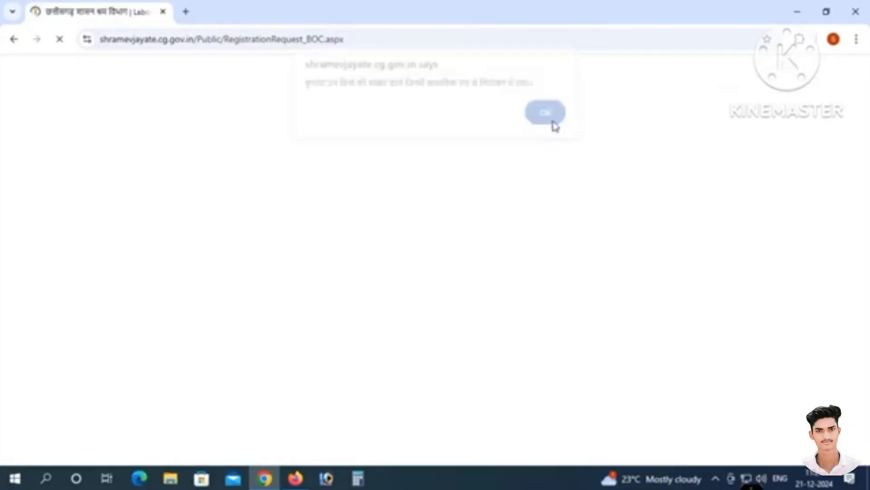
Switch typing to Hindi and re-enter the first employer's name in row 1
scroll(256, 329, "down", 4)
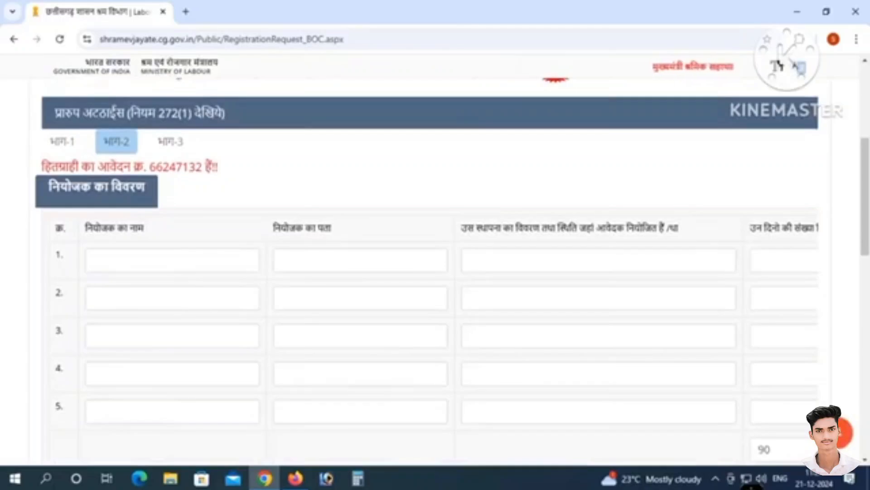
left_click(780, 479)
left_click(754, 411)
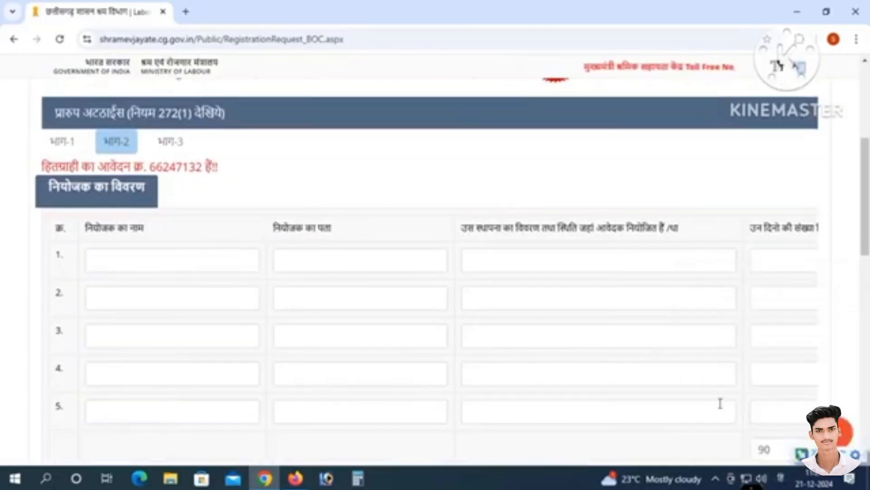
left_click(135, 260)
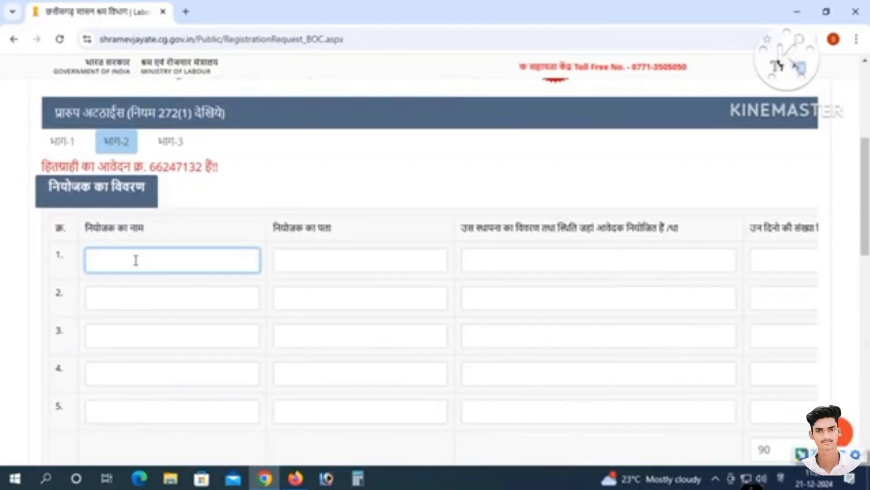
key("space")
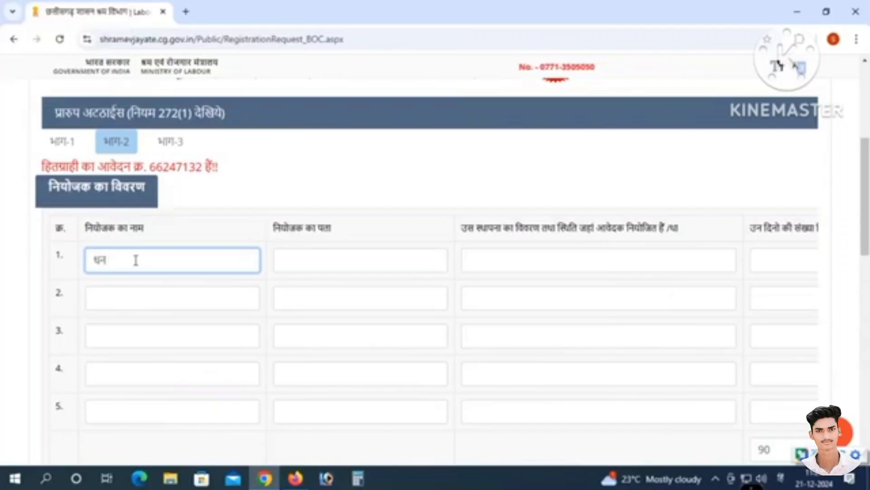
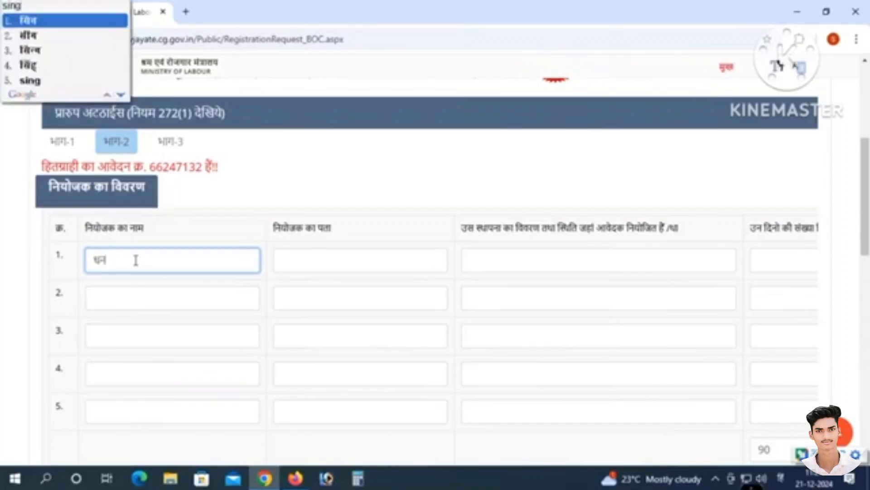
key("Return")
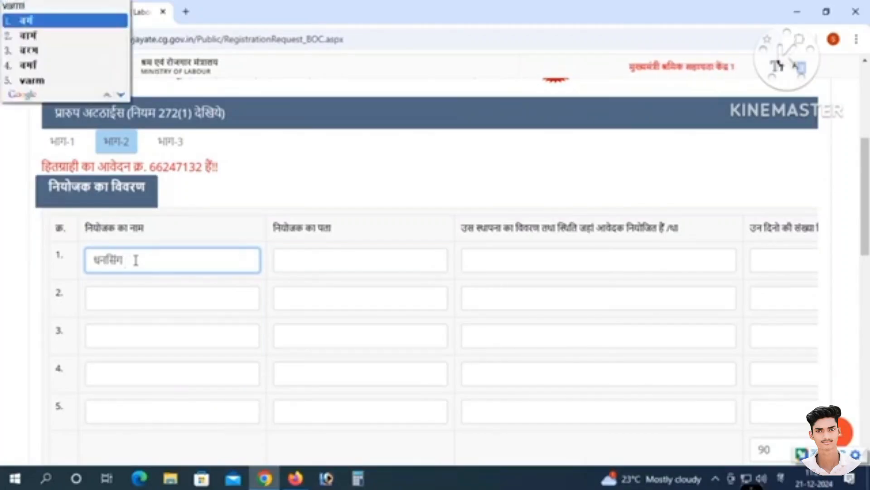
key("space")
Enter the first employer's address in Hindi and 90 days employed
left_click(310, 264)
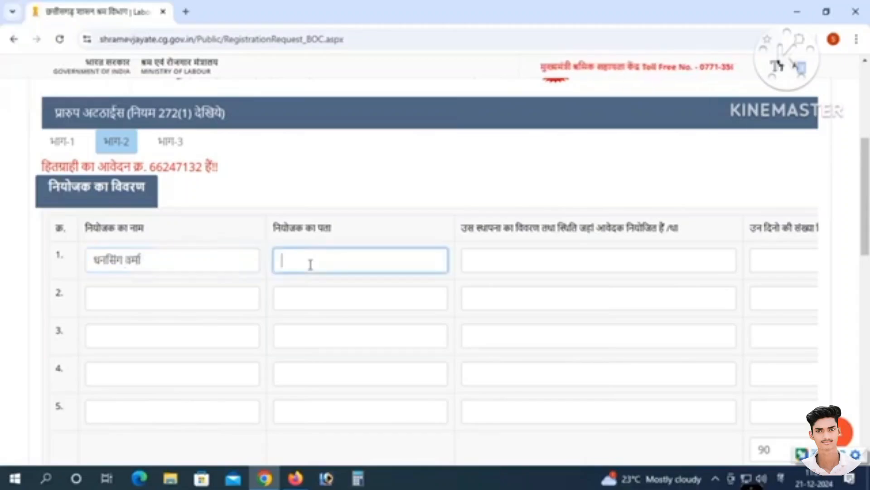
type("sahaspur")
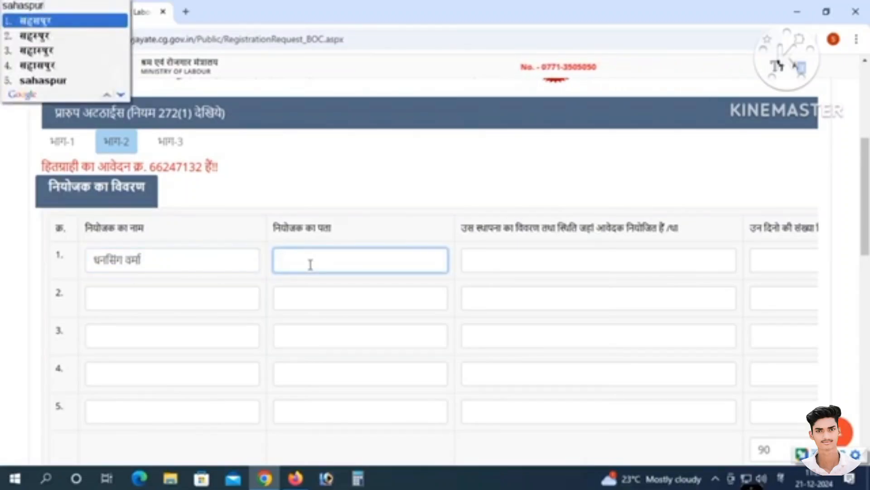
key("space")
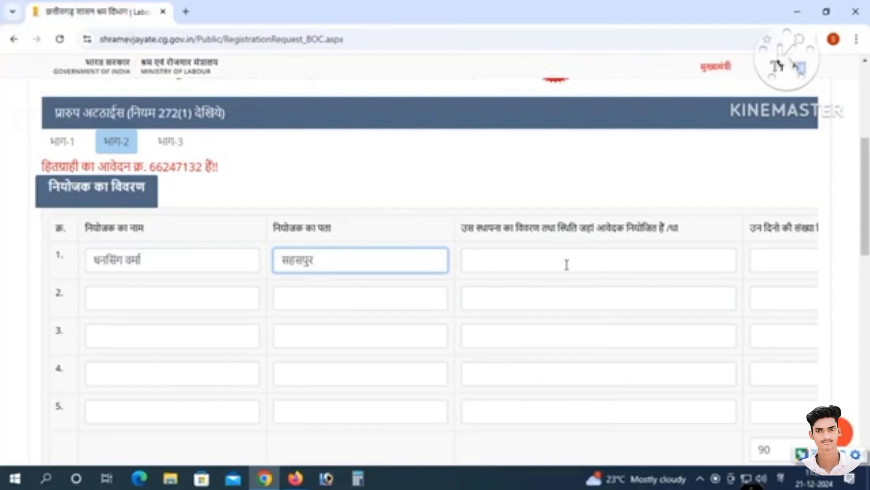
left_click(777, 256)
type("90")
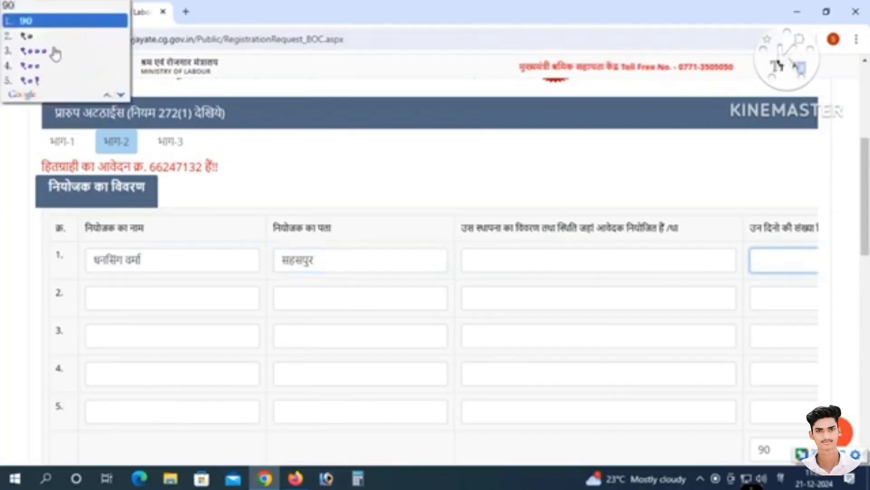
left_click(28, 21)
Review the employer and family members tables before saving part 2
scroll(303, 413, "down", 4)
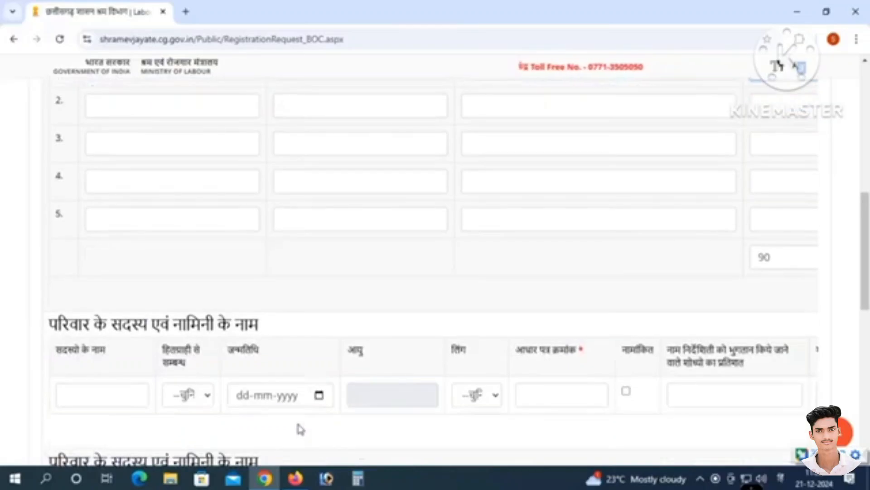
scroll(300, 429, "down", 4)
scroll(270, 394, "down", 1)
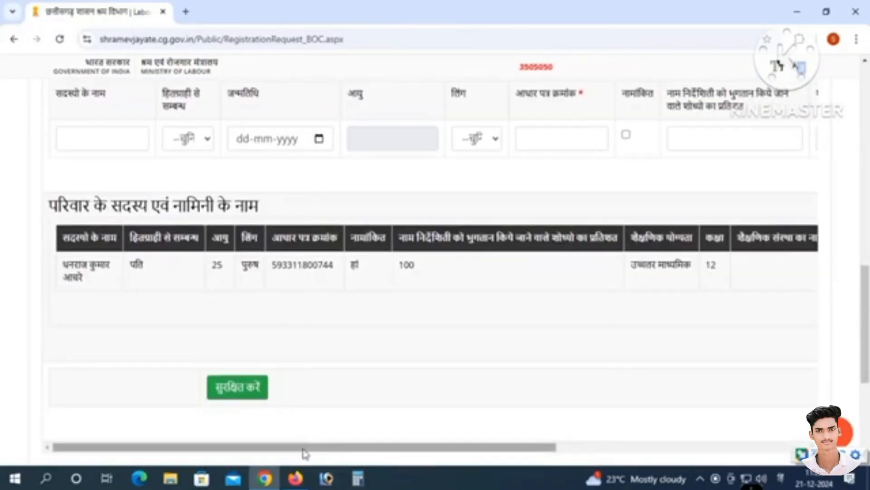
left_click_drag(301, 449, 734, 434)
scroll(531, 392, "up", 12)
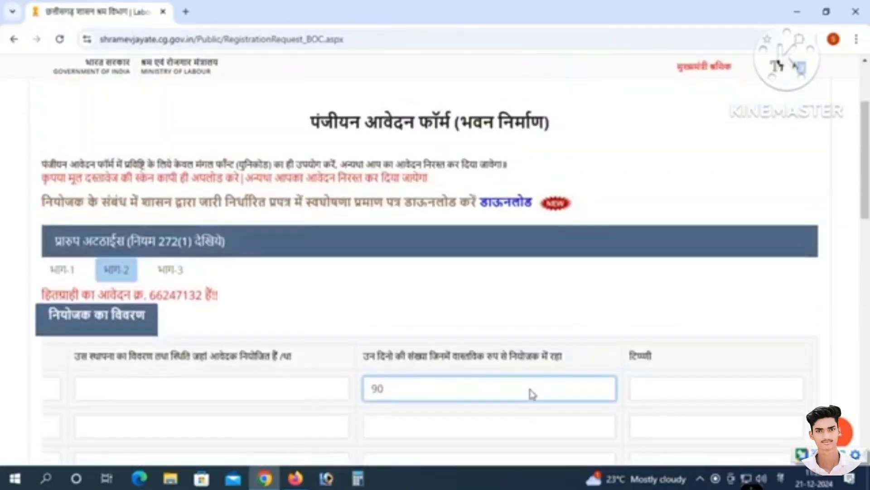
scroll(531, 390, "down", 10)
scroll(530, 391, "down", 8)
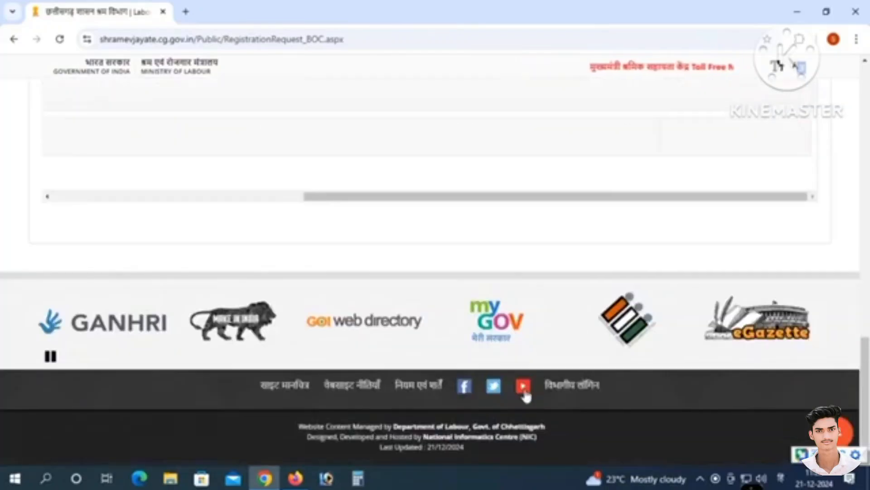
scroll(525, 388, "up", 4)
left_click(141, 389)
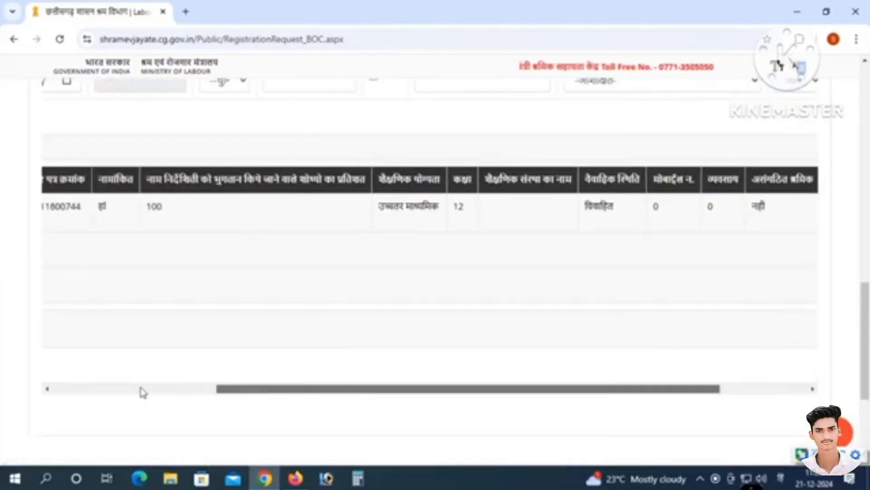
scroll(199, 344, "up", 1)
scroll(212, 336, "up", 3)
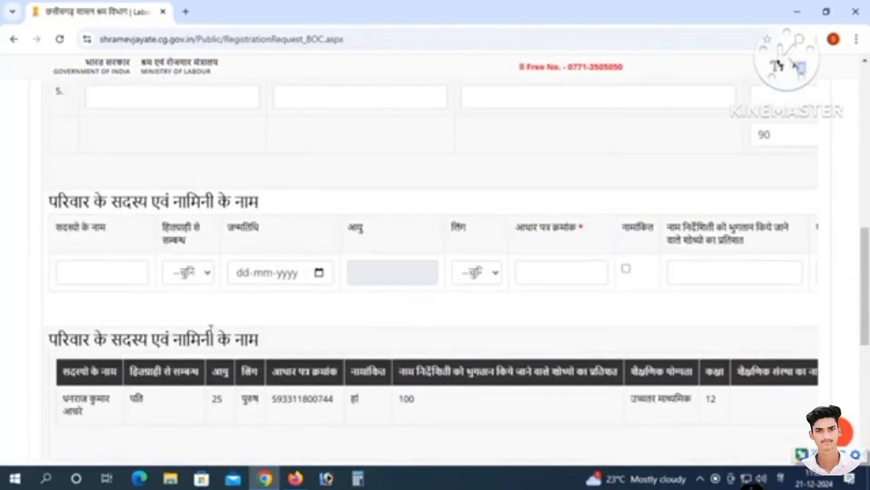
scroll(308, 238, "down", 4)
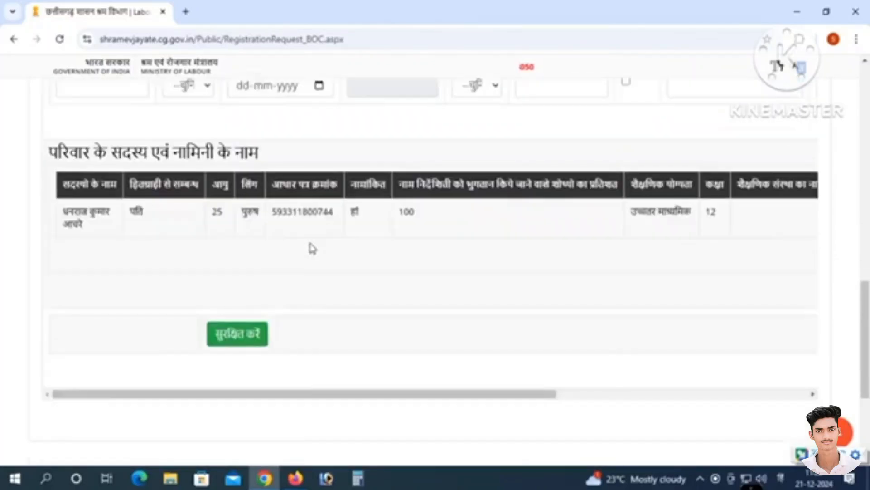
Save part 2, dismiss the webcam error, and reach the part 3 document upload fields
left_click(249, 331)
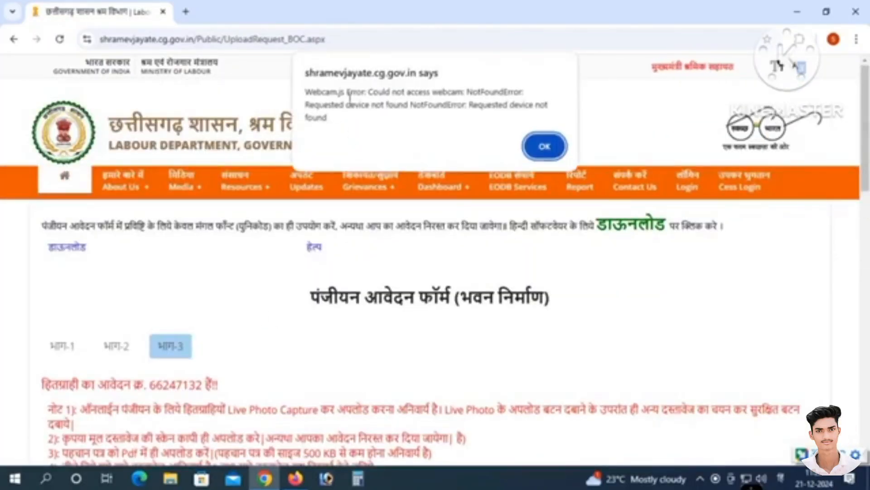
left_click(546, 146)
scroll(258, 331, "down", 6)
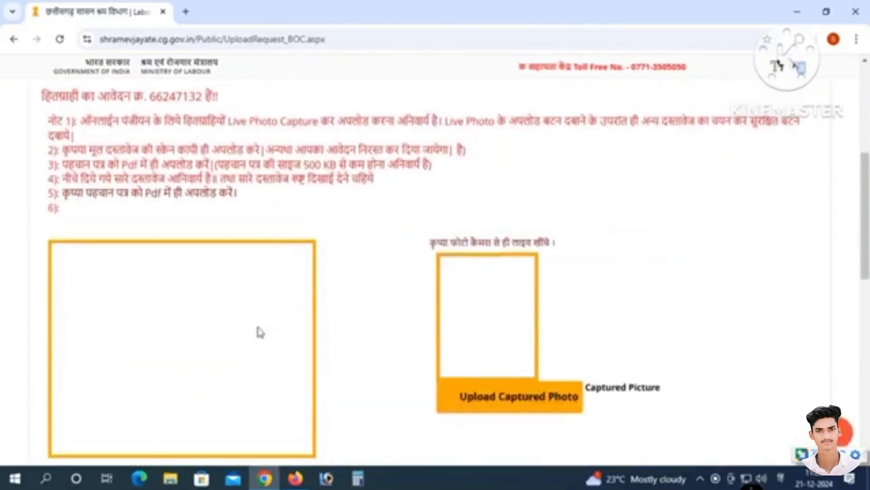
scroll(260, 333, "down", 7)
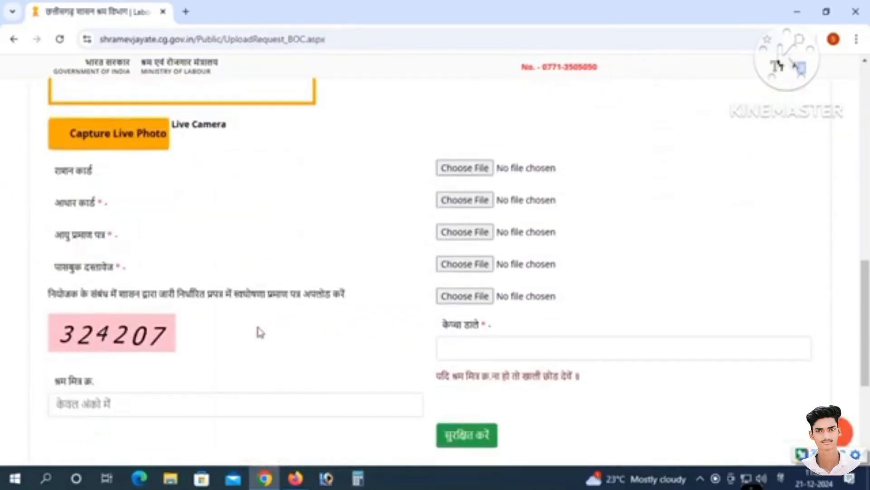